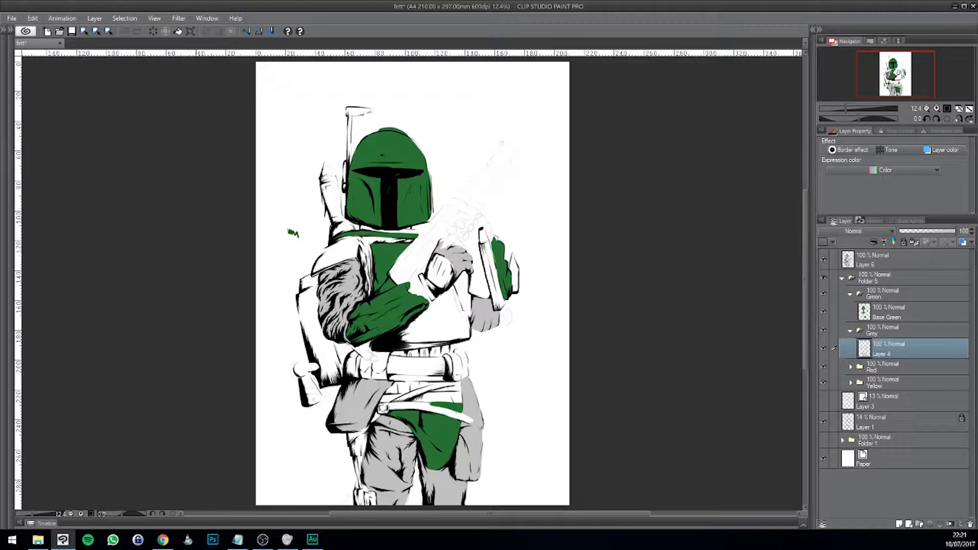
Open a second window of the current canvas, detach it and shrink it to a small floating window.
click(209, 19)
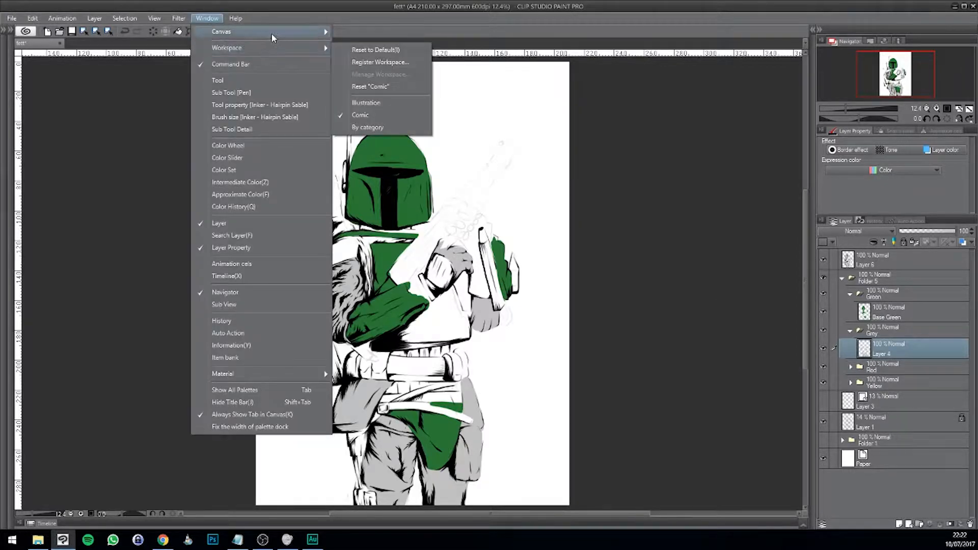
mouse_move(271, 33)
click(395, 34)
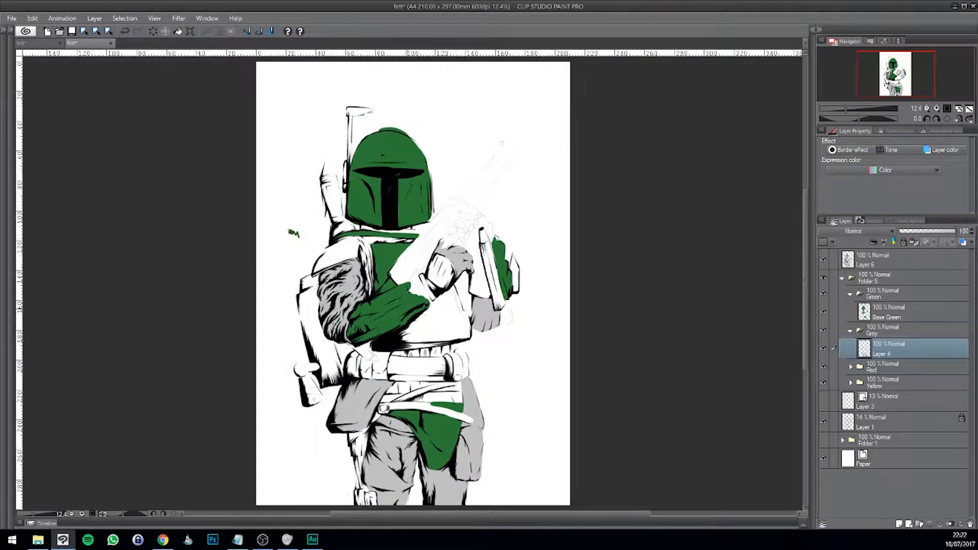
drag(91, 44, 332, 114)
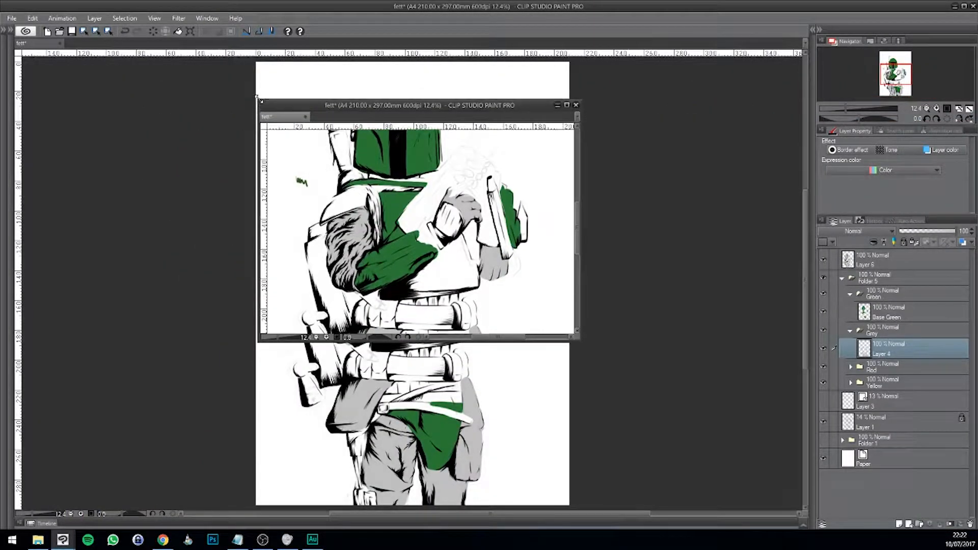
drag(257, 97, 432, 166)
Fit the whole drawing inside the small floating window and park it beside the page's lower part as a preview.
click(207, 18)
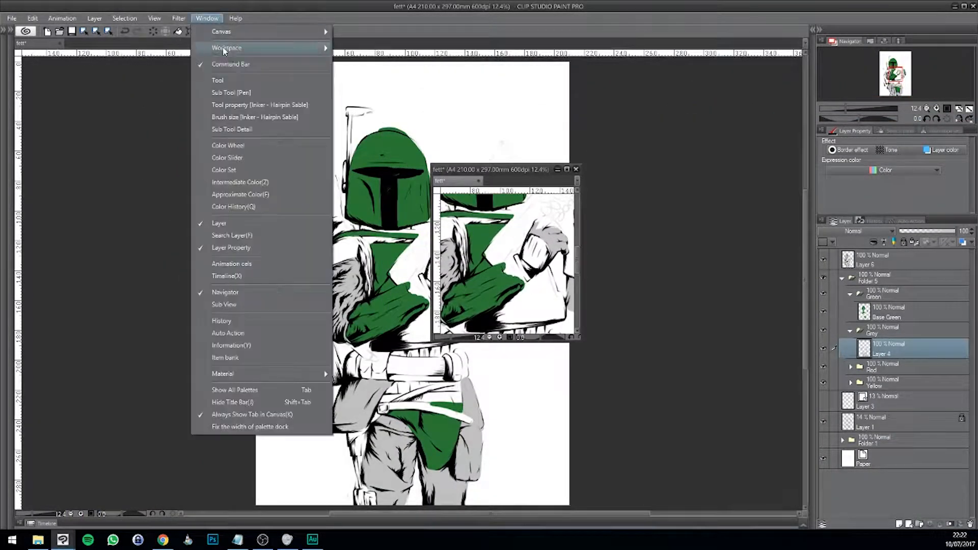
mouse_move(271, 47)
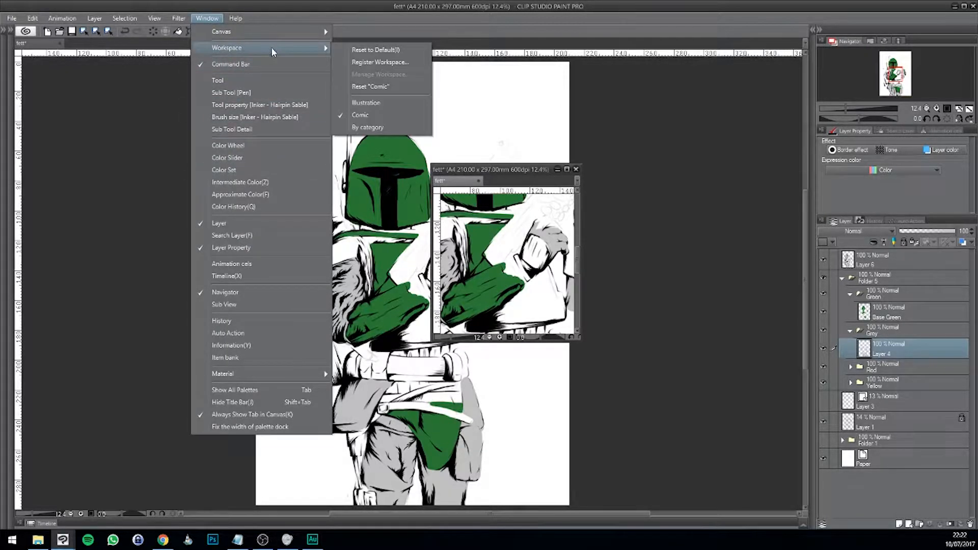
mouse_move(295, 32)
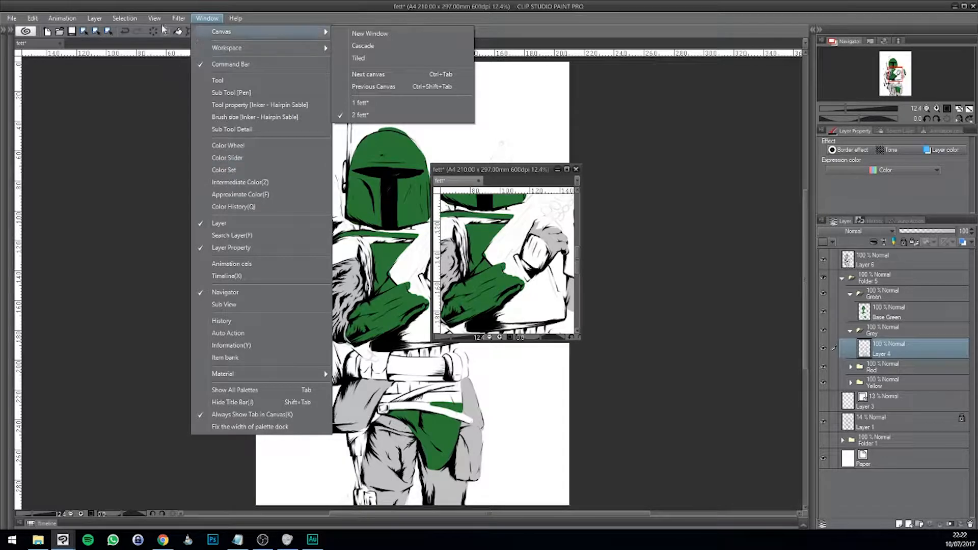
mouse_move(156, 20)
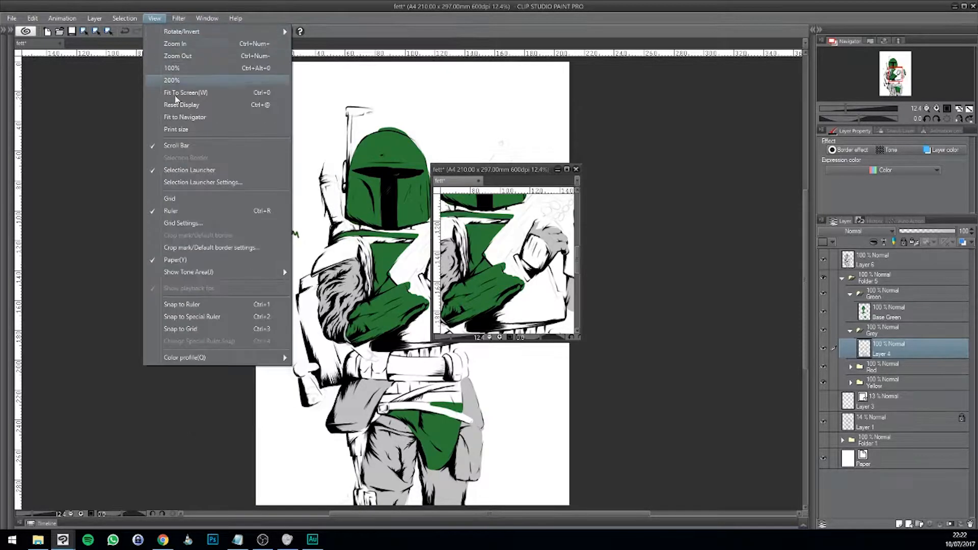
click(232, 95)
drag(480, 169, 698, 314)
Add a new layer above Base Green in the Green folder and show the hidden palettes.
click(901, 295)
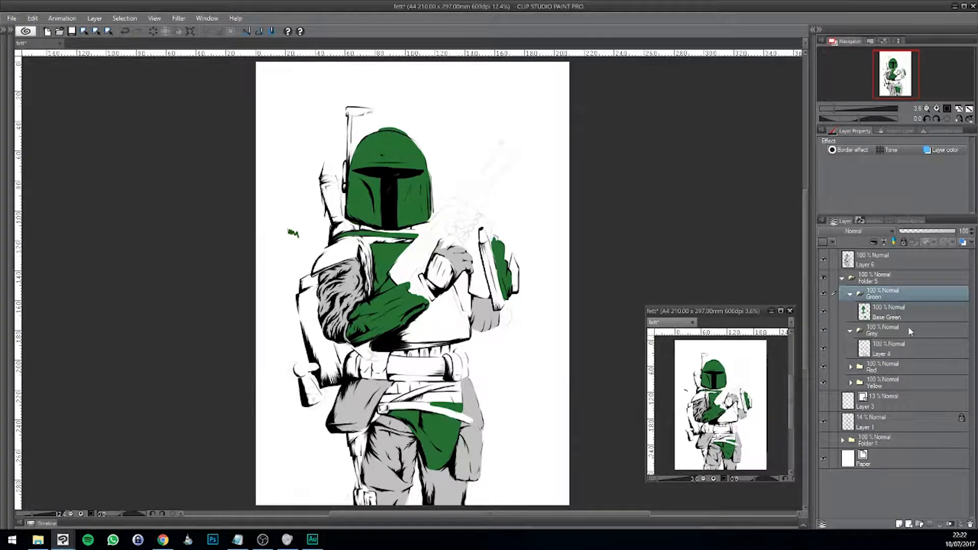
click(910, 312)
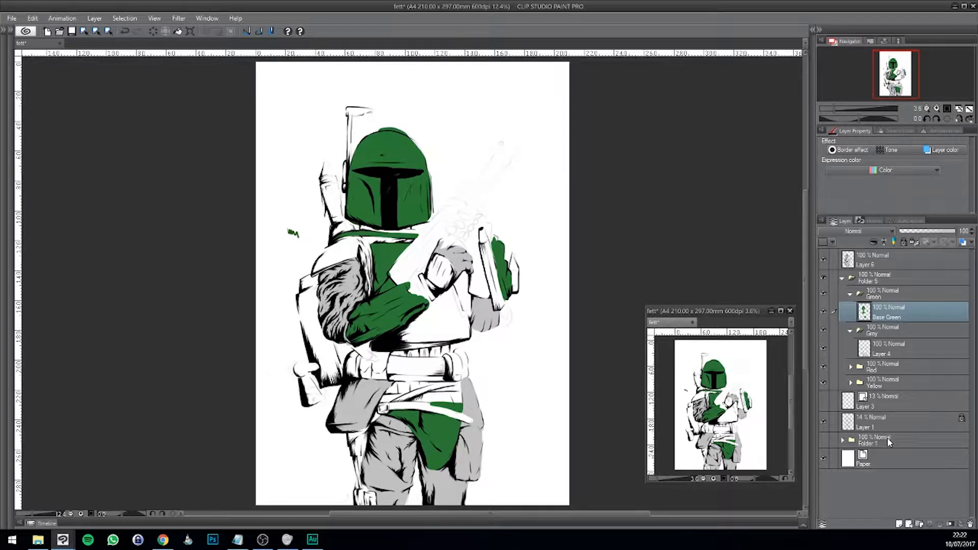
click(899, 523)
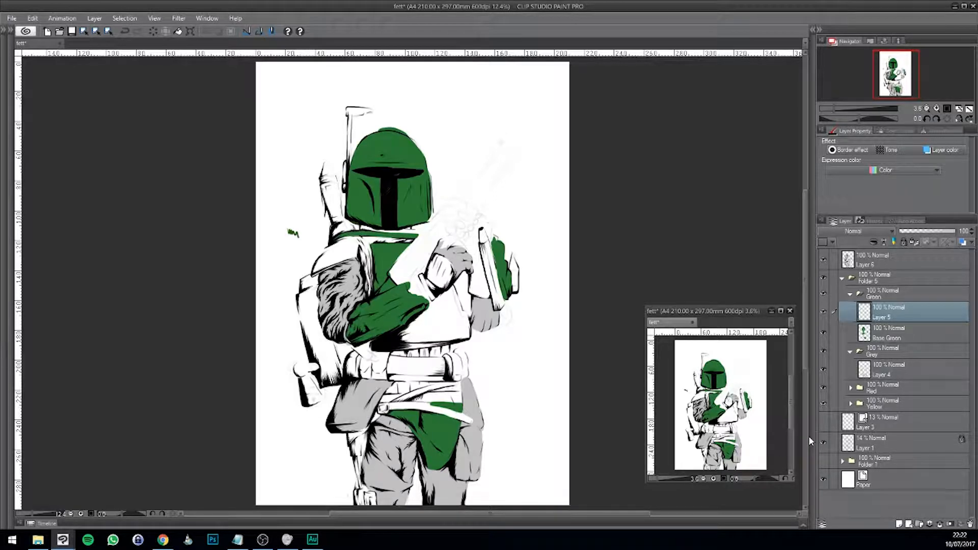
key(Tab)
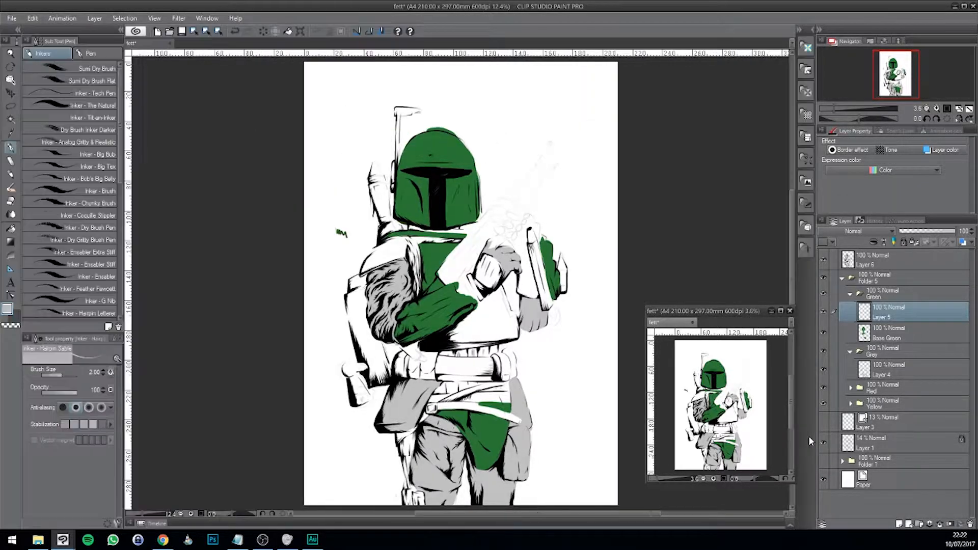
click(7, 309)
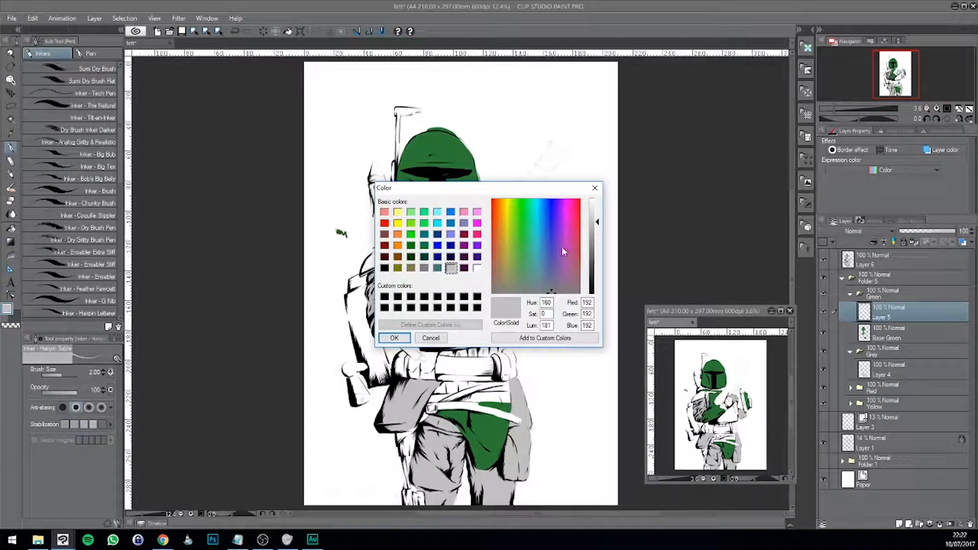
click(437, 268)
click(395, 338)
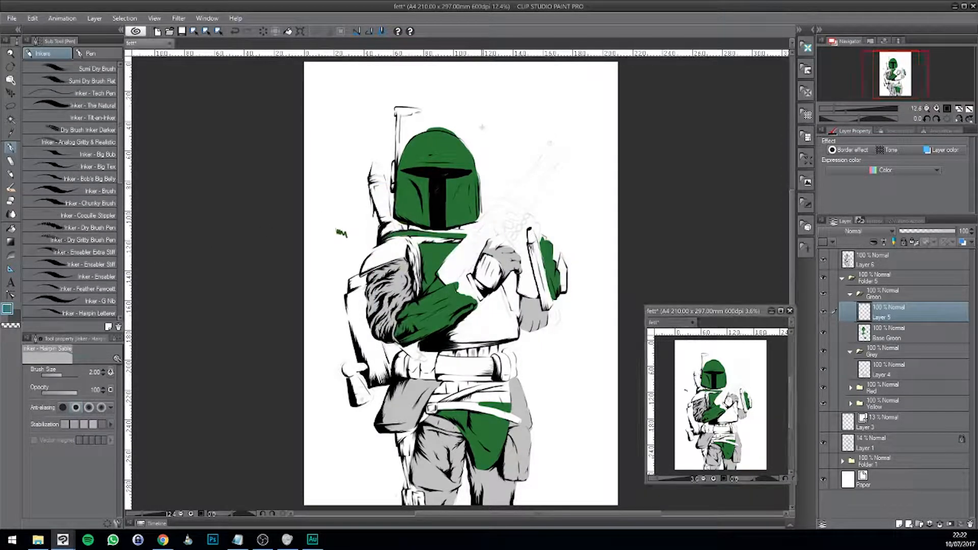
drag(482, 127, 499, 149)
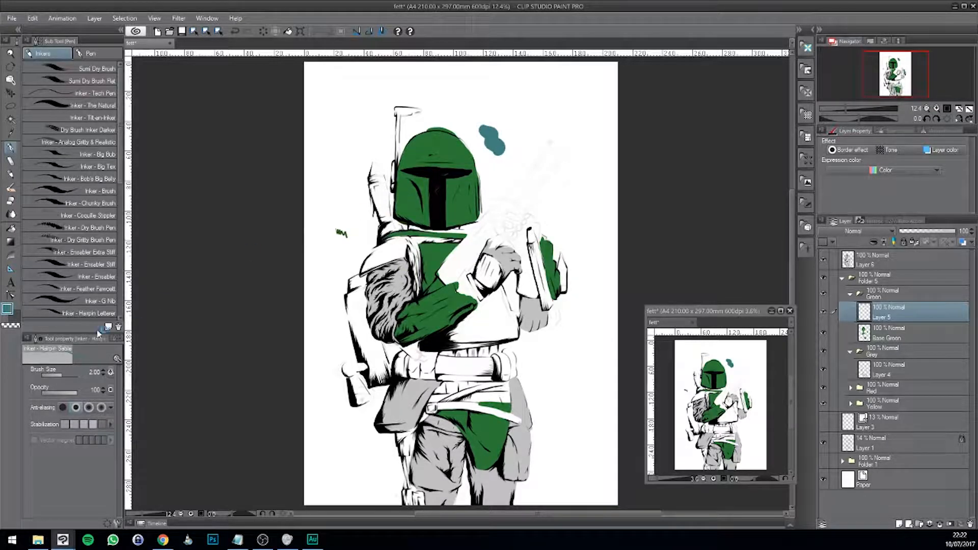
key(ctrl+z)
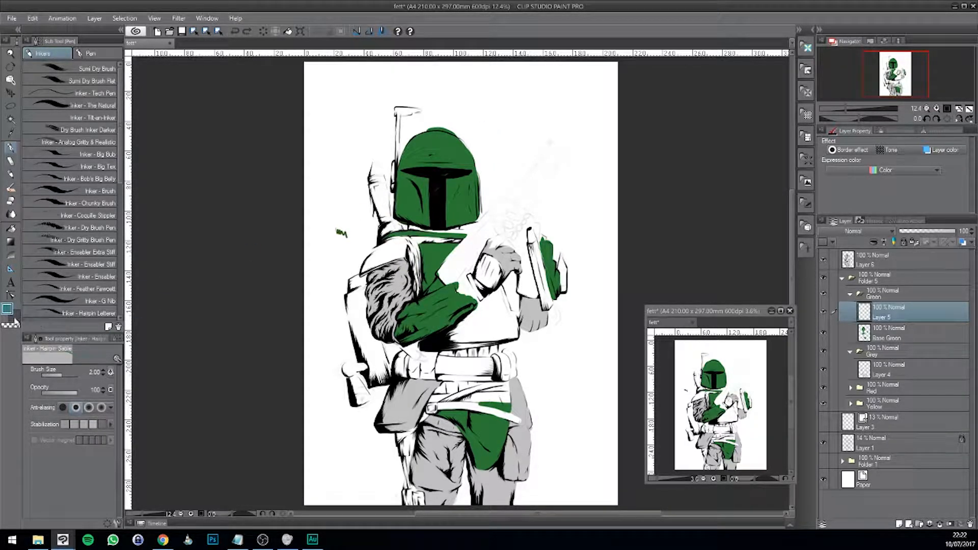
Sample the helmet's green and darken the pen colour to luminosity 59 (RGB 32, 94, 39).
key(i)
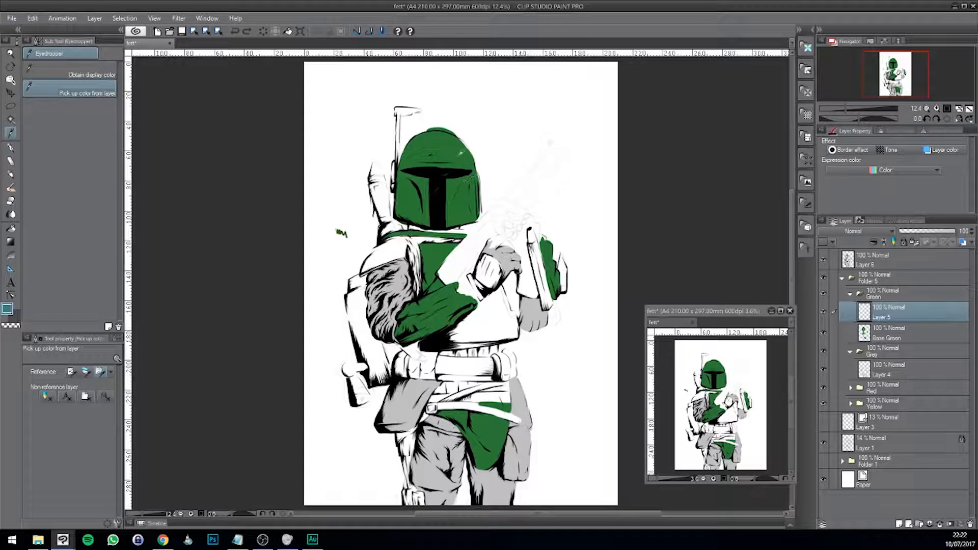
click(462, 147)
key(p)
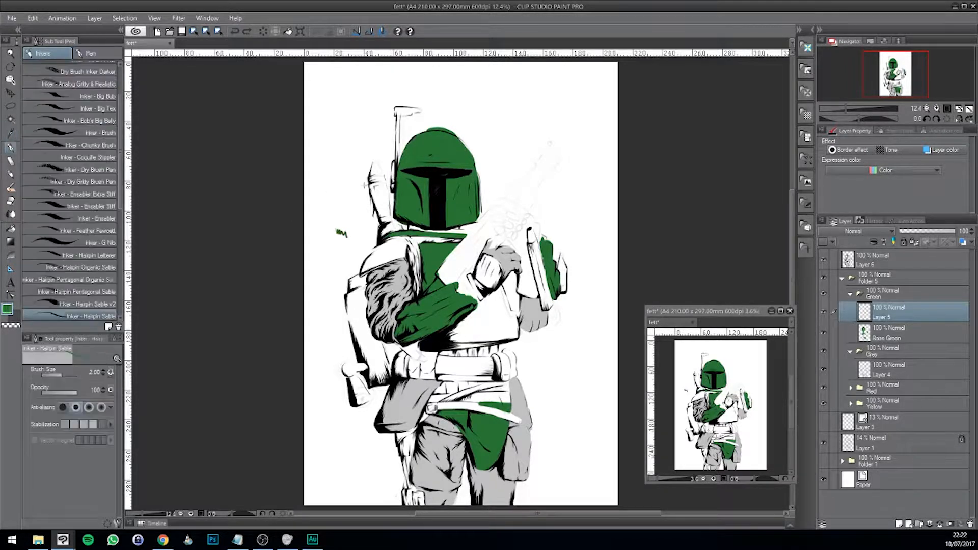
double_click(8, 309)
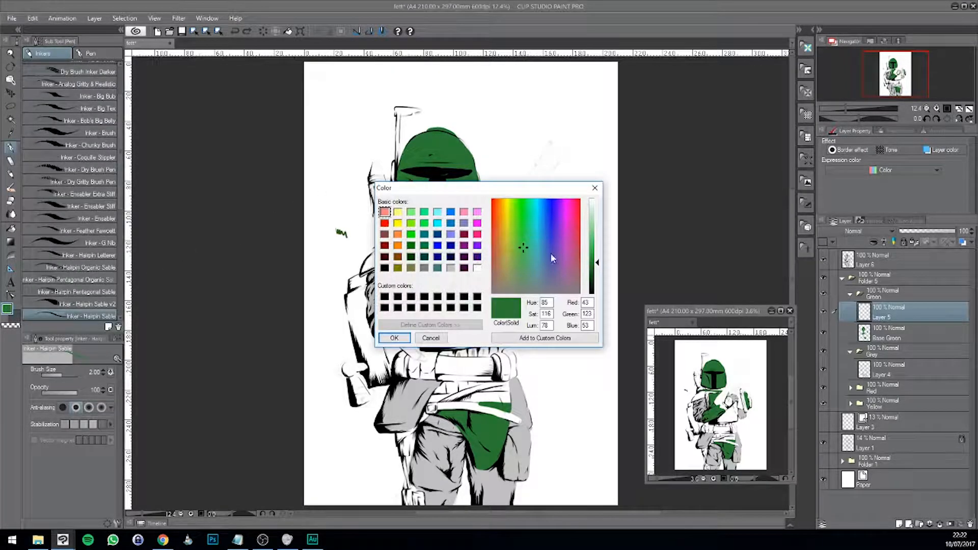
drag(597, 263, 600, 274)
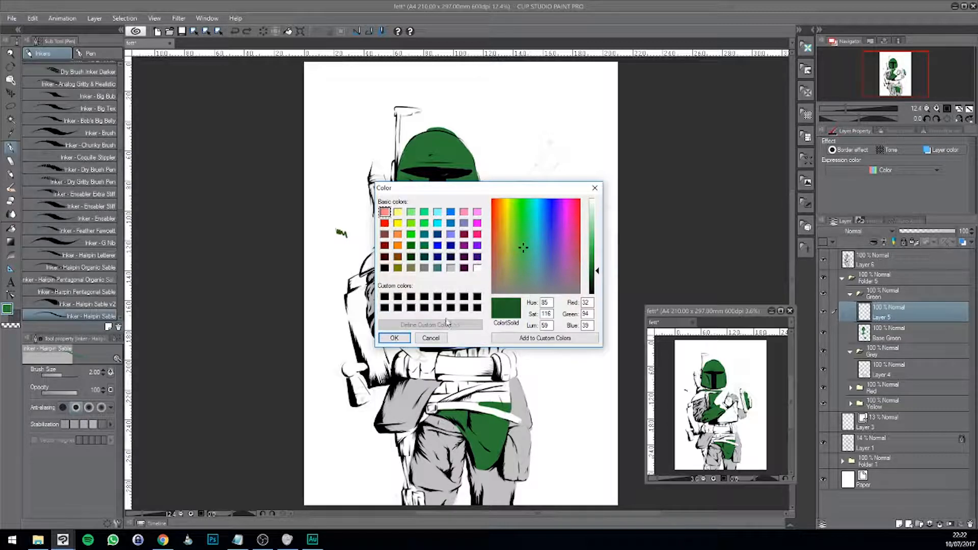
click(394, 338)
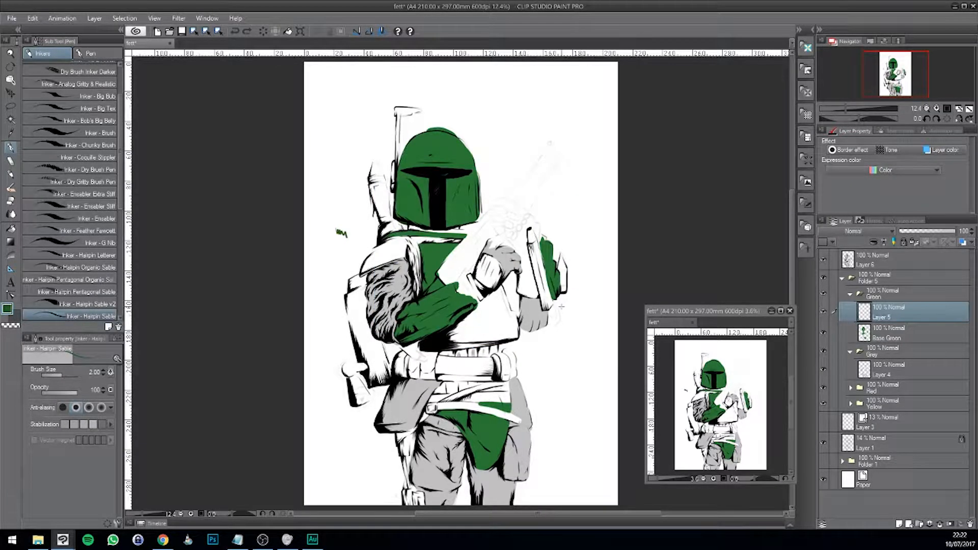
With the palettes hidden, shade the left edge of the helmet's lower half with dark green pen strokes, redoing the first stroke.
scroll(561, 306, up, 2)
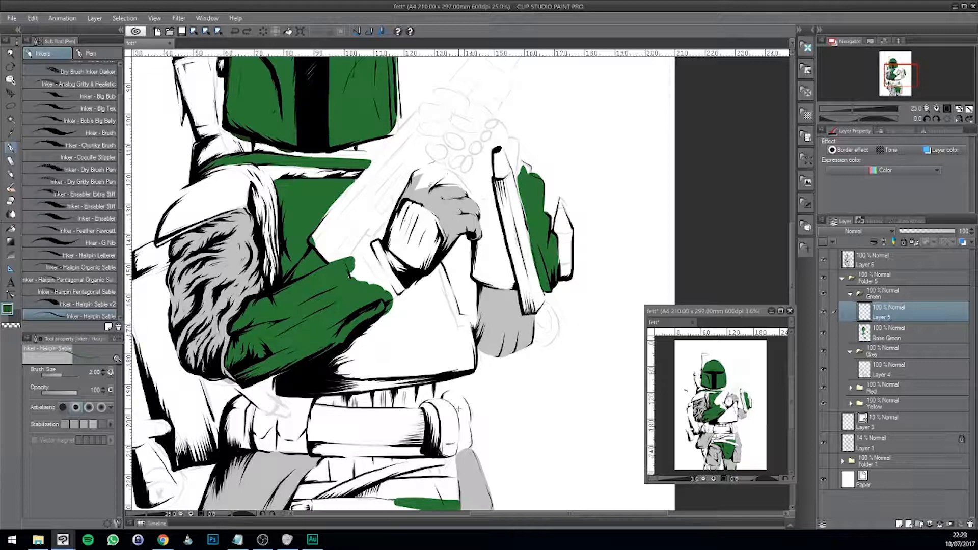
drag(317, 131, 348, 268)
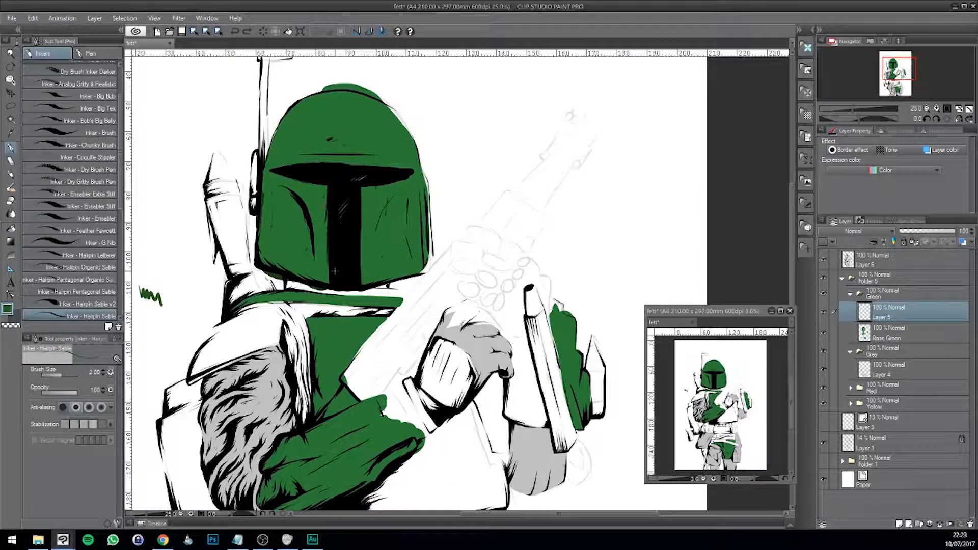
drag(343, 207, 362, 184)
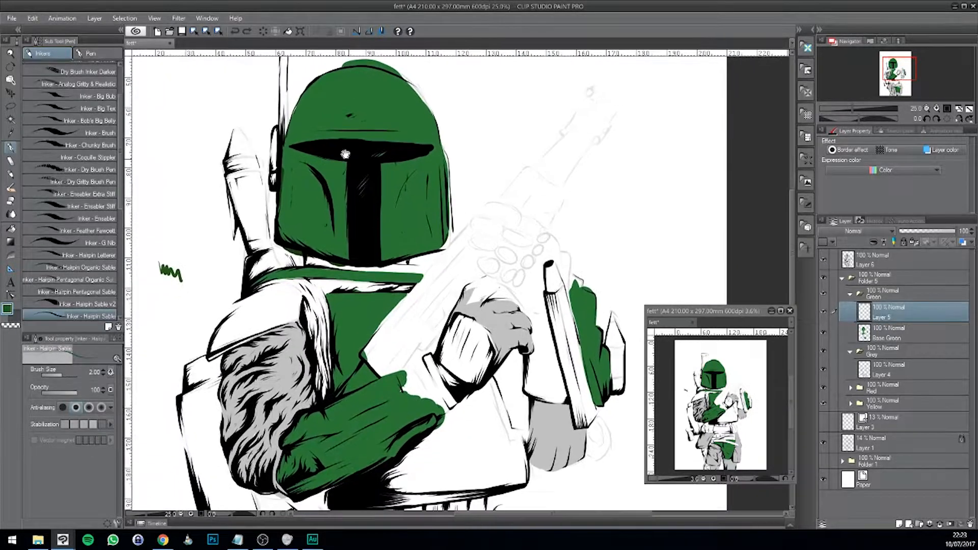
scroll(265, 242, up, 2)
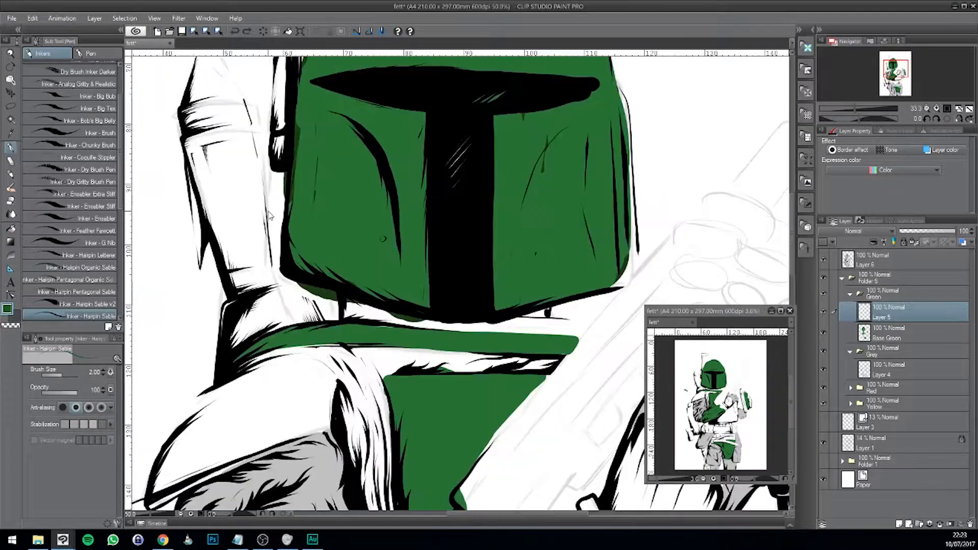
key(Tab)
drag(363, 127, 277, 165)
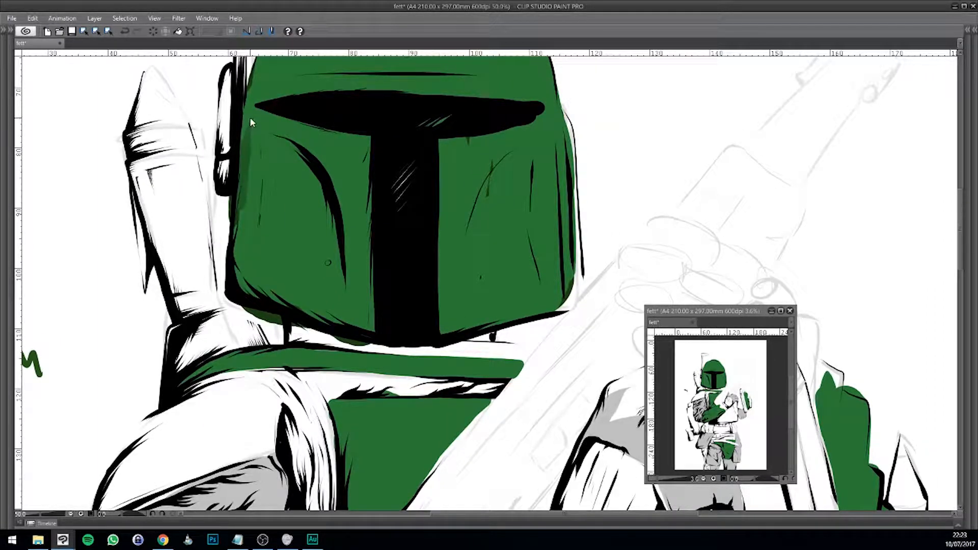
key(ctrl+z)
drag(246, 124, 239, 291)
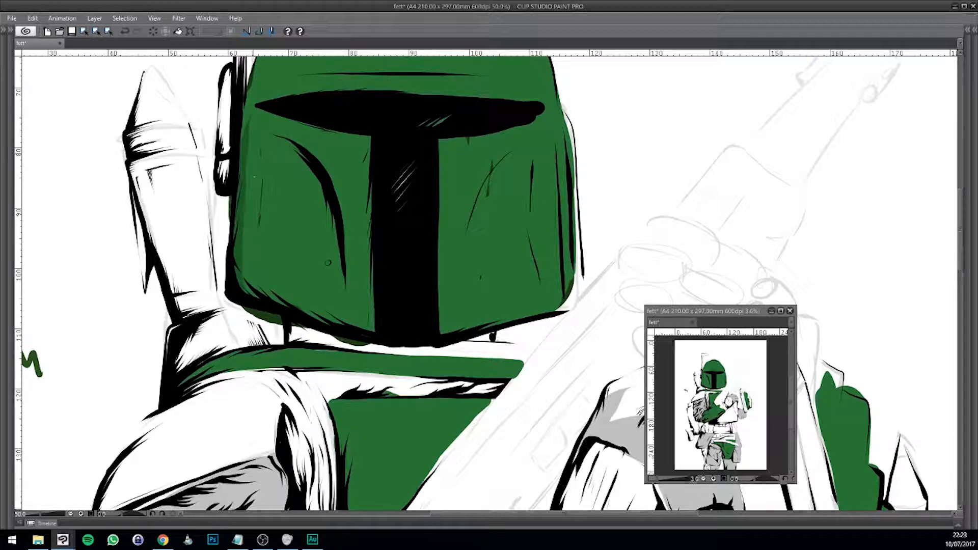
mouse_move(253, 152)
mouse_down()
mouse_move(249, 264)
mouse_move(234, 305)
mouse_up()
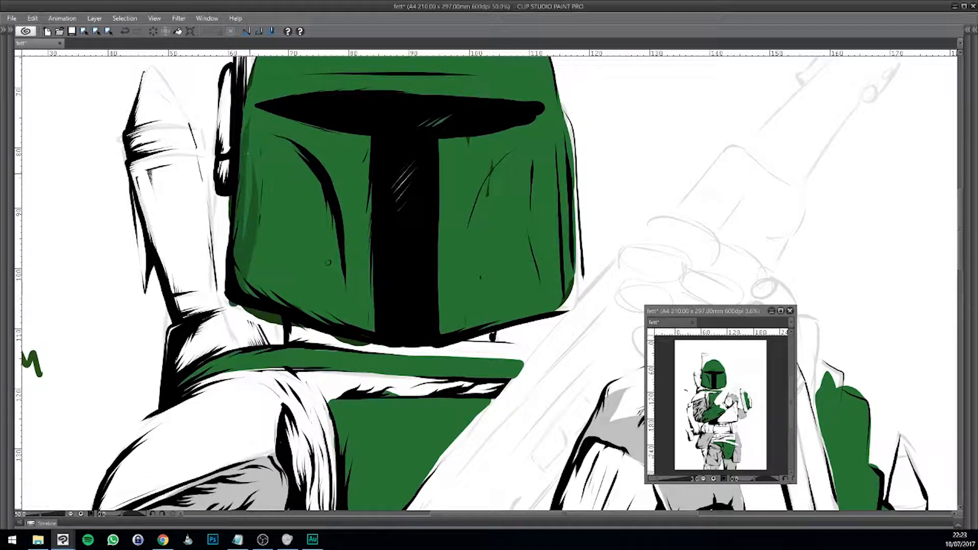
drag(249, 177, 247, 229)
drag(259, 162, 262, 220)
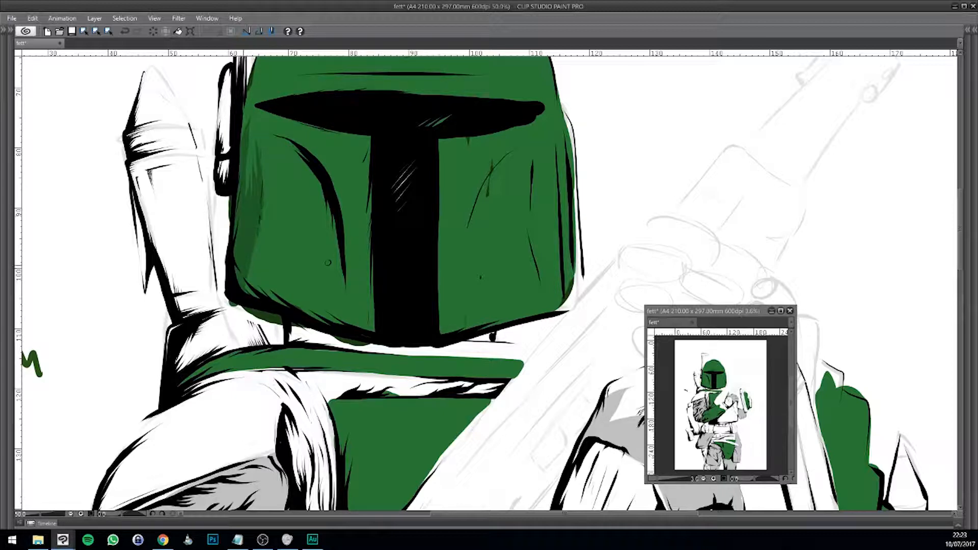
Paint dark green shading inside the helmet's left cheek, along the curved black line and down to the lower edge.
drag(399, 282, 306, 284)
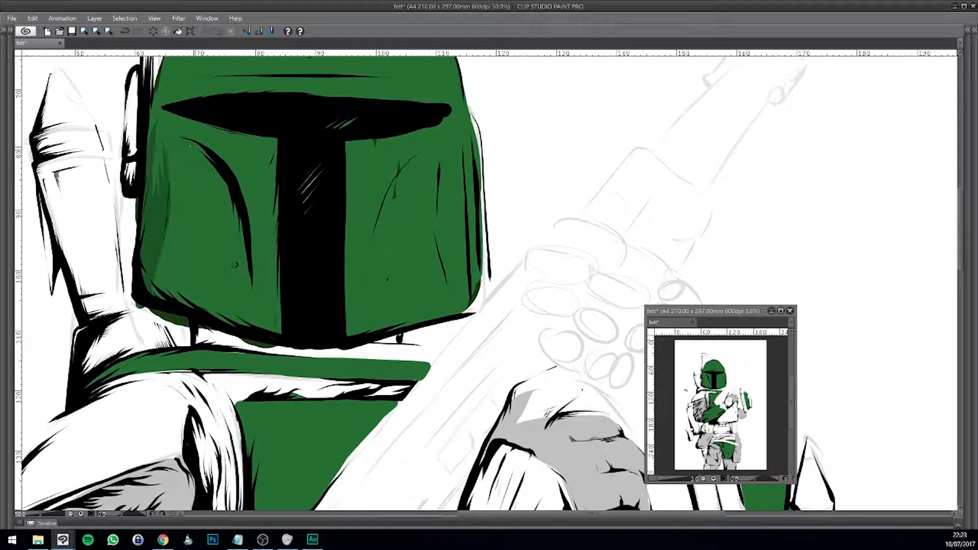
mouse_move(185, 143)
mouse_down()
mouse_move(222, 171)
mouse_move(241, 259)
mouse_up()
drag(188, 155, 227, 212)
drag(242, 274, 249, 292)
mouse_move(240, 238)
mouse_down()
mouse_move(249, 275)
mouse_move(313, 372)
mouse_move(349, 262)
mouse_move(205, 199)
mouse_move(181, 223)
mouse_move(208, 238)
mouse_up()
mouse_move(194, 182)
mouse_down()
mouse_move(187, 215)
mouse_move(197, 227)
mouse_up()
drag(189, 158, 209, 232)
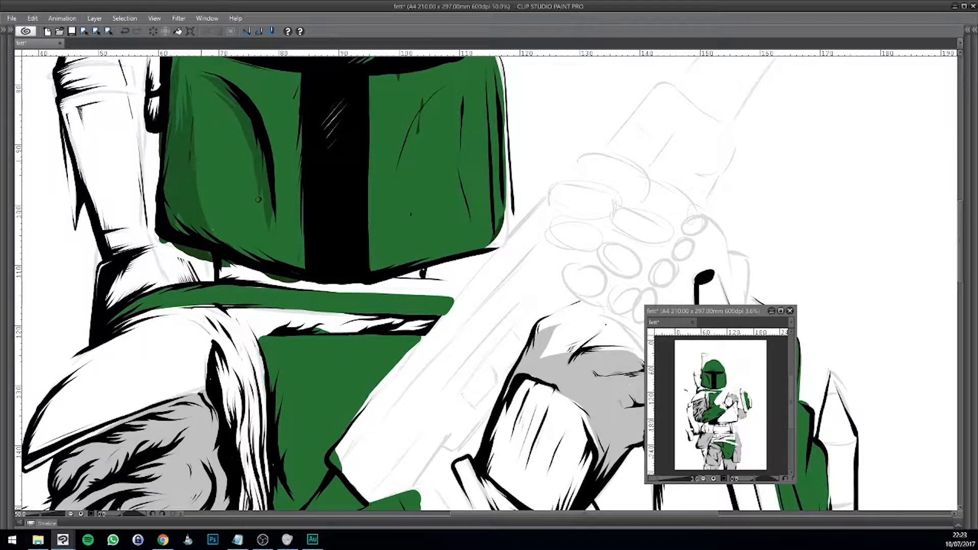
mouse_move(201, 174)
mouse_down()
mouse_move(224, 239)
mouse_move(255, 260)
mouse_up()
mouse_move(221, 202)
mouse_down()
mouse_move(226, 218)
mouse_move(298, 263)
mouse_move(273, 252)
mouse_move(311, 266)
mouse_up()
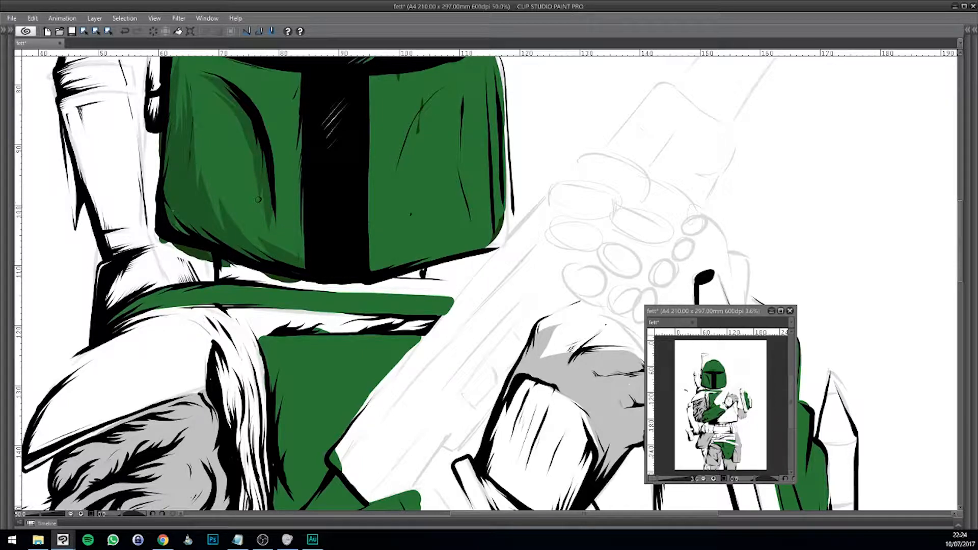
Shade the left side of the helmet's dome with dark green strokes following its outer contour.
mouse_move(330, 182)
mouse_down()
mouse_move(362, 321)
mouse_move(394, 287)
mouse_up()
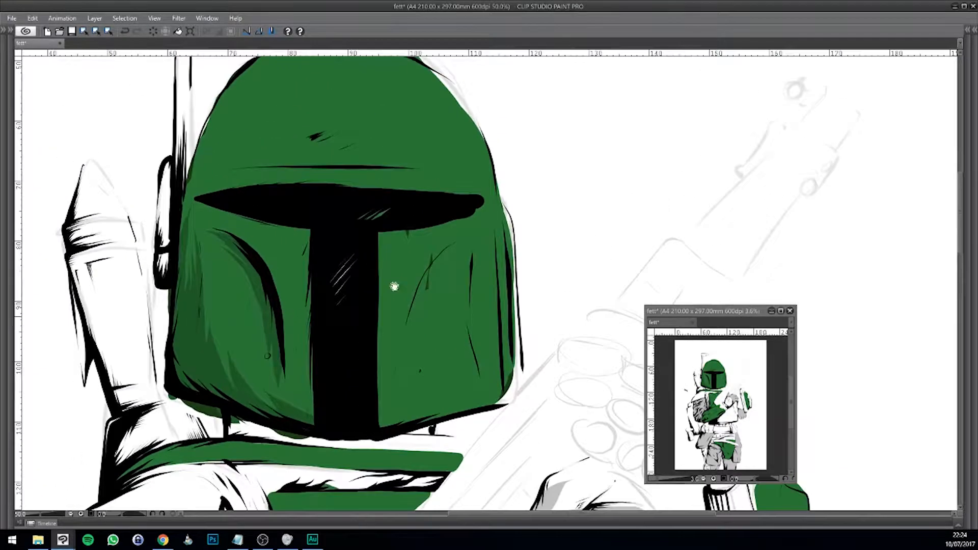
drag(299, 153, 296, 213)
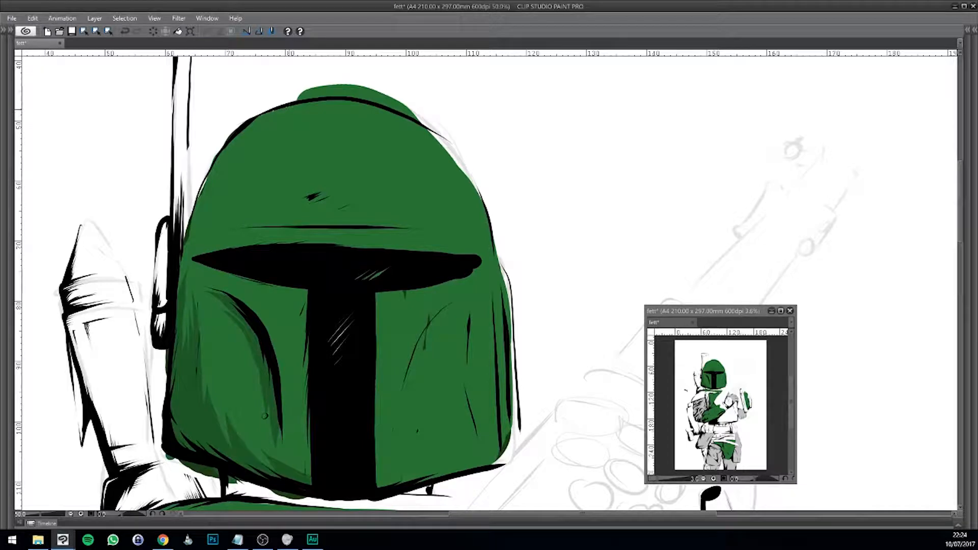
mouse_move(257, 120)
mouse_down()
mouse_move(203, 187)
mouse_move(177, 301)
mouse_up()
drag(213, 194, 241, 125)
drag(231, 159, 295, 106)
Add dark green shadow strokes along the left side of the visor's vertical slot.
drag(394, 204, 408, 118)
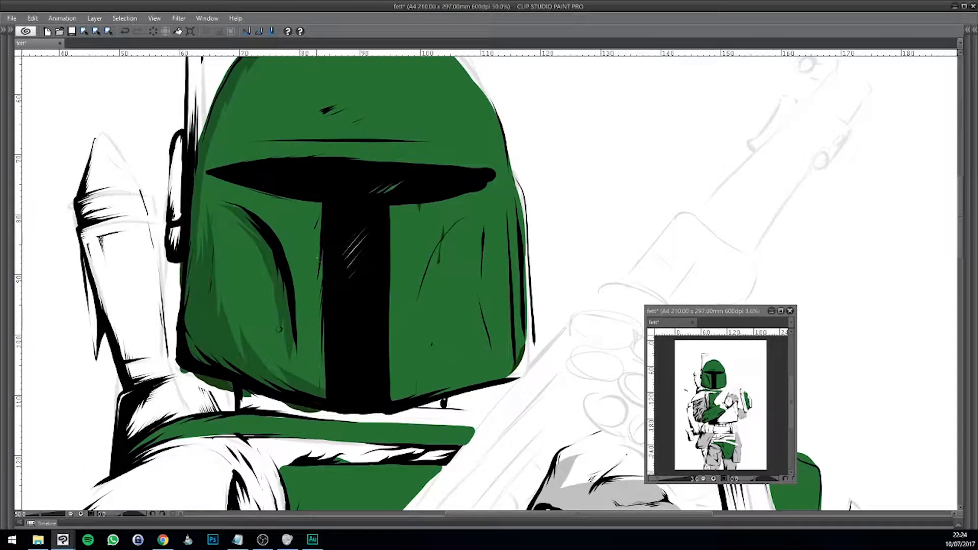
drag(319, 231, 322, 212)
drag(314, 247, 321, 203)
drag(321, 270, 312, 313)
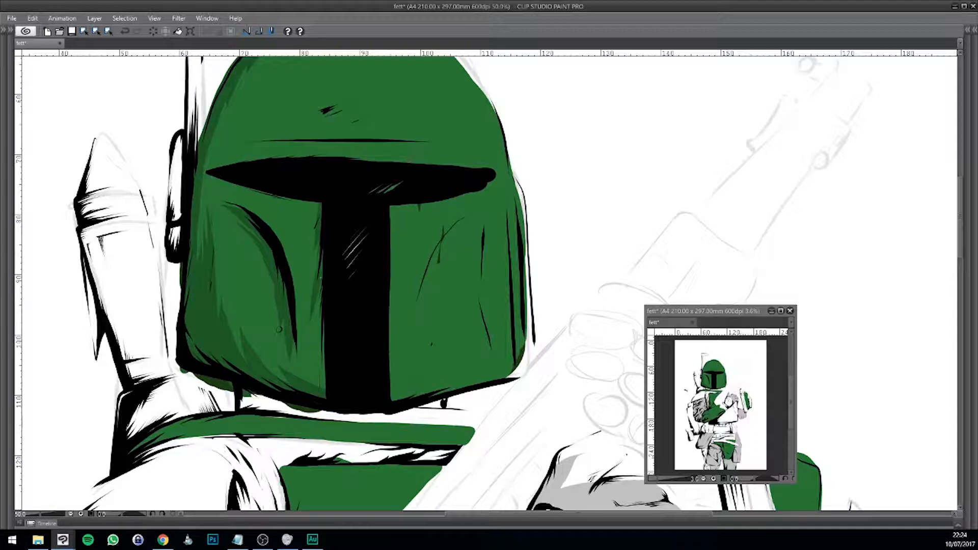
Shade both sides of the visor's vertical slot with dark green strokes, down to the helmet's lower edge.
drag(310, 359, 321, 298)
drag(324, 345, 323, 326)
drag(325, 375, 322, 351)
mouse_move(431, 214)
mouse_down()
mouse_move(356, 275)
mouse_move(352, 227)
mouse_move(313, 277)
mouse_move(309, 372)
mouse_up()
drag(321, 217, 311, 275)
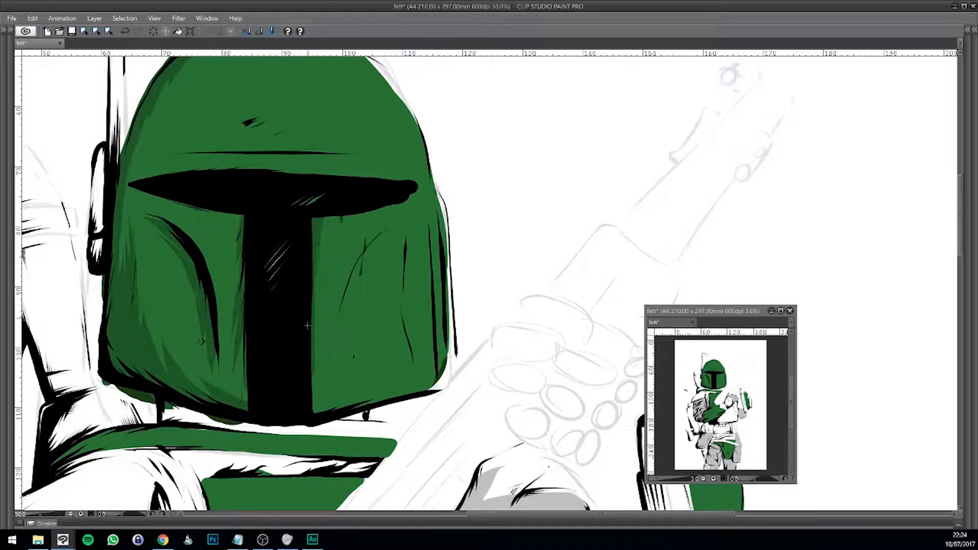
drag(311, 383, 314, 416)
drag(416, 401, 471, 233)
mouse_move(468, 292)
mouse_down()
mouse_move(498, 321)
mouse_move(643, 306)
mouse_move(620, 382)
mouse_move(570, 395)
mouse_up()
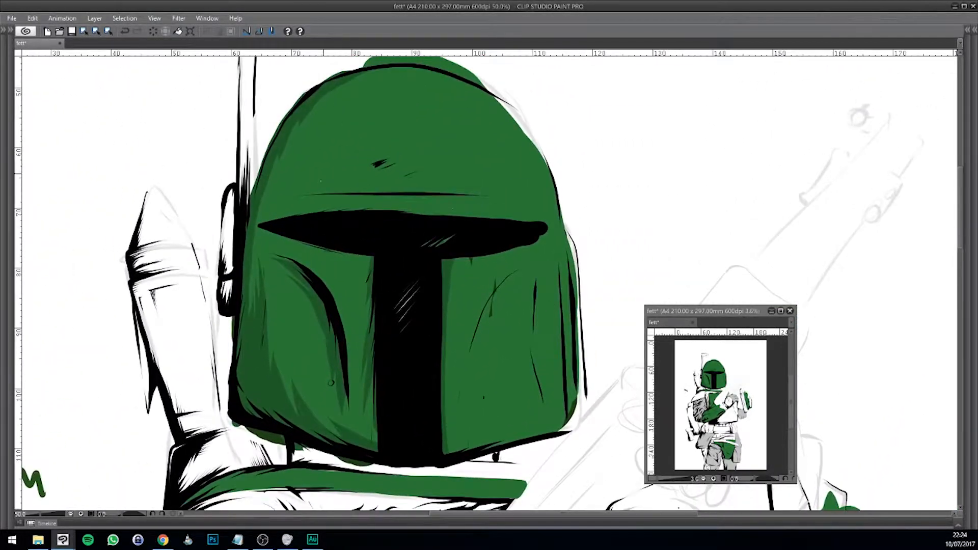
drag(367, 191, 405, 235)
drag(327, 227, 427, 225)
key(ctrl+e)
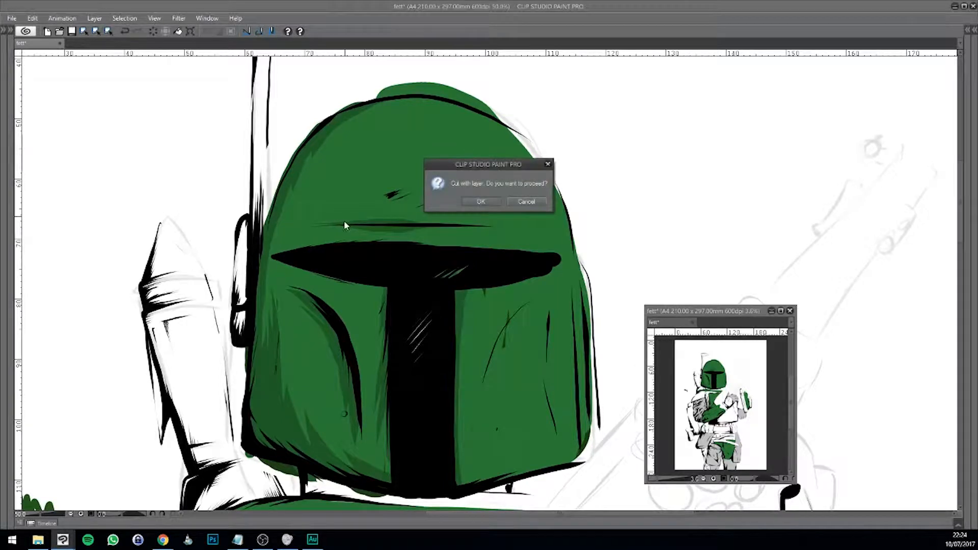
click(521, 204)
key(ctrl+z)
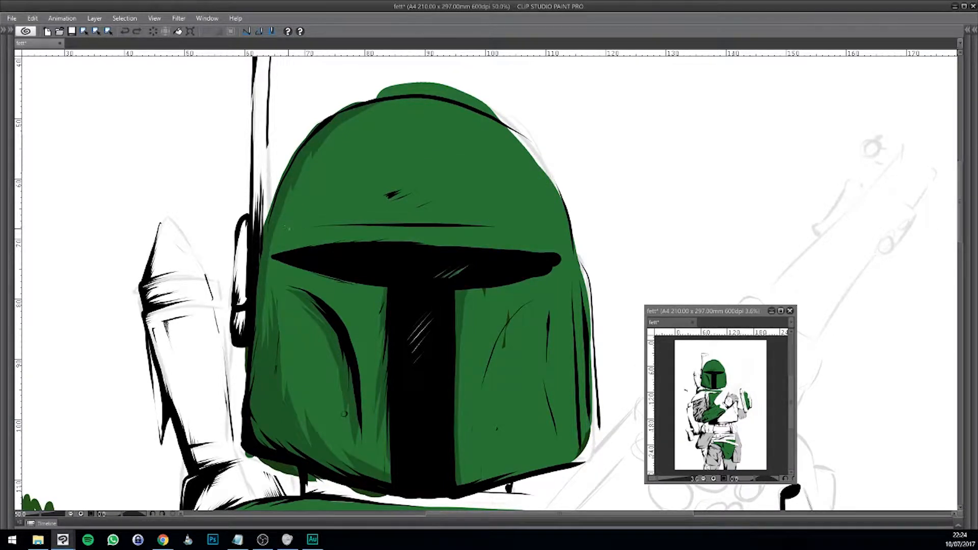
Paint long dark green shadow strokes just above the helmet's forehead line, then try a stroke on the upper-left dome and undo it.
drag(309, 224, 416, 222)
drag(327, 221, 485, 225)
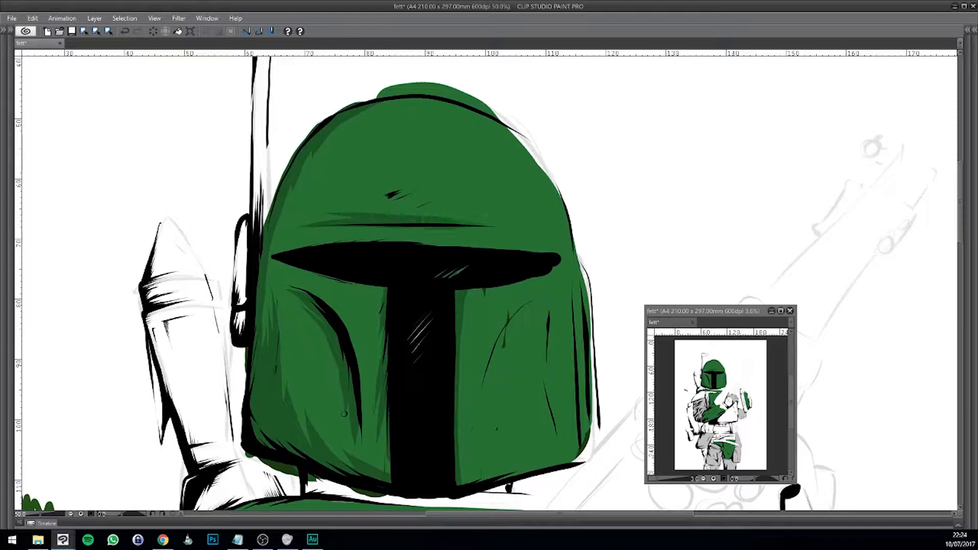
drag(389, 210, 503, 218)
mouse_move(546, 289)
mouse_down()
mouse_move(435, 296)
mouse_move(446, 300)
mouse_up()
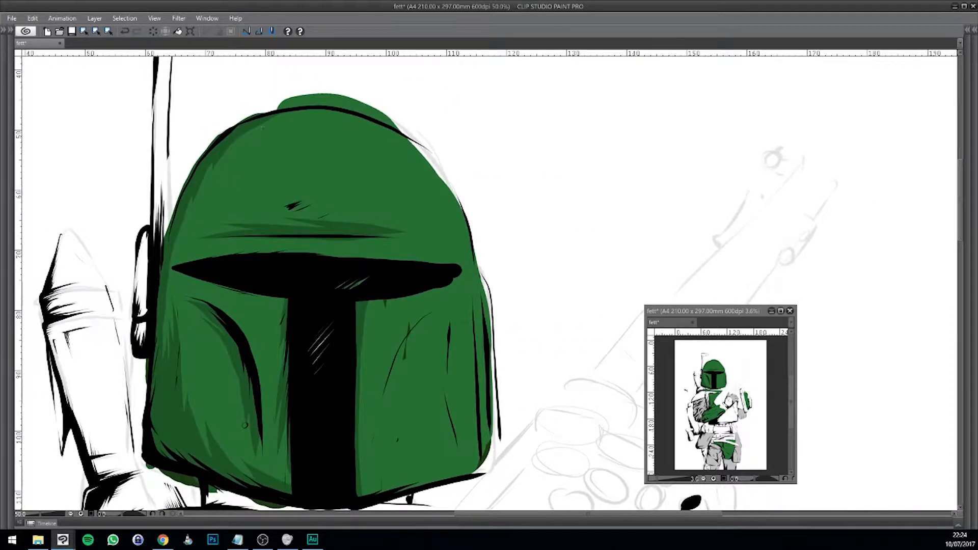
drag(236, 153, 271, 122)
key(ctrl+z)
Shade along the thin curved line on the helmet's right cheek with dark green, undoing the previous stroke first.
key(space)
mouse_move(463, 249)
mouse_down()
mouse_move(454, 183)
mouse_move(343, 216)
mouse_up()
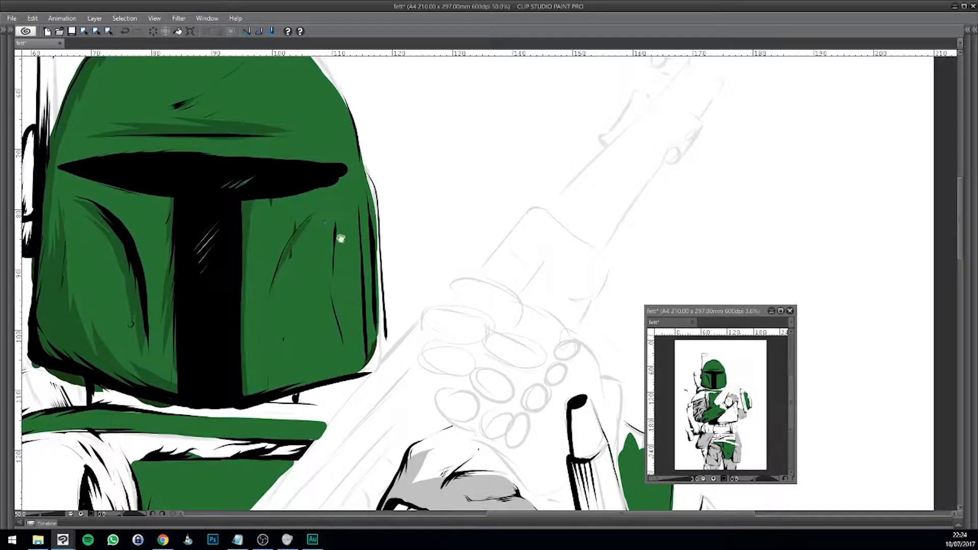
key(ctrl+z)
mouse_move(323, 210)
mouse_down()
mouse_move(284, 252)
mouse_move(270, 296)
mouse_up()
drag(317, 339, 275, 239)
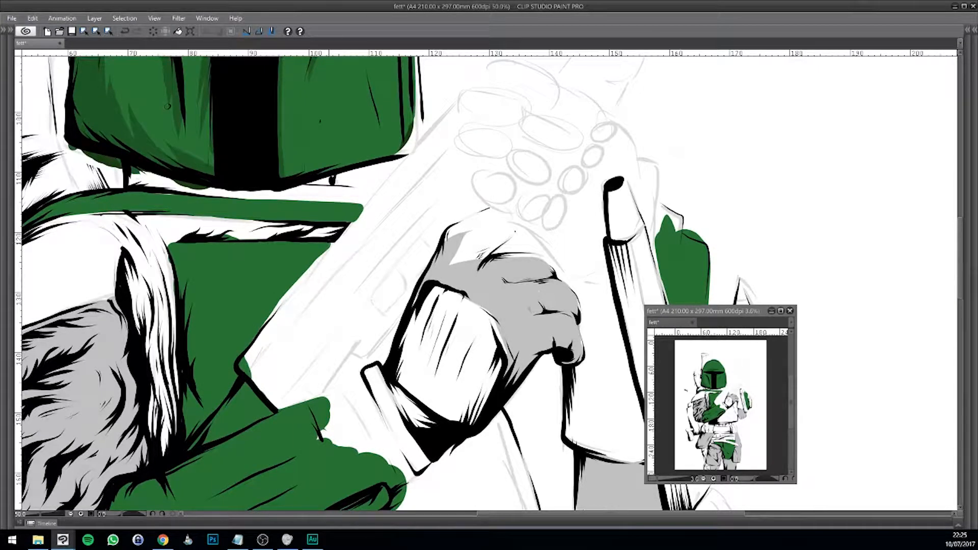
Shade the green chest panel with dark green along its diagonal right edge and in tapered strokes at its lower left.
mouse_move(238, 380)
mouse_down()
mouse_move(233, 356)
mouse_move(339, 226)
mouse_up()
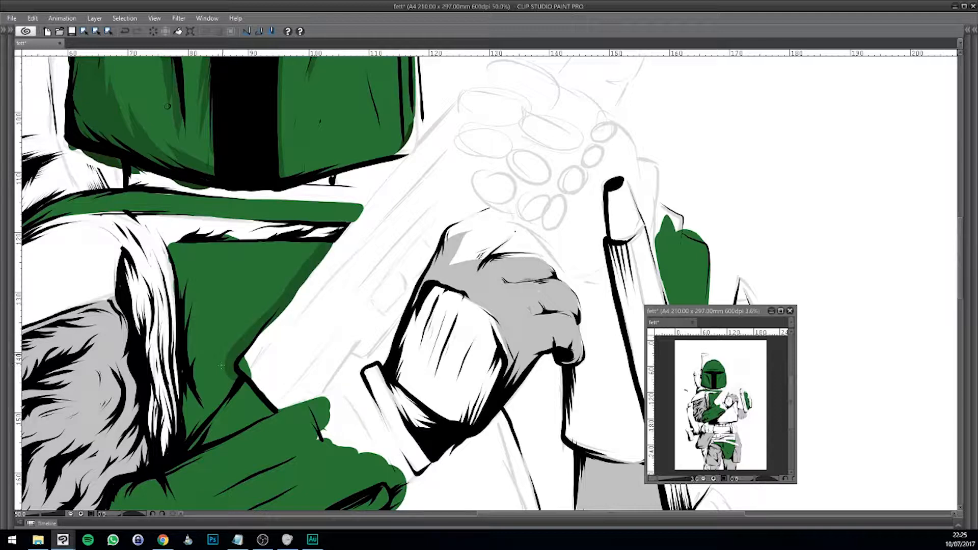
drag(229, 348, 318, 246)
mouse_move(282, 312)
mouse_down()
mouse_move(303, 262)
mouse_move(341, 222)
mouse_up()
drag(286, 280, 252, 323)
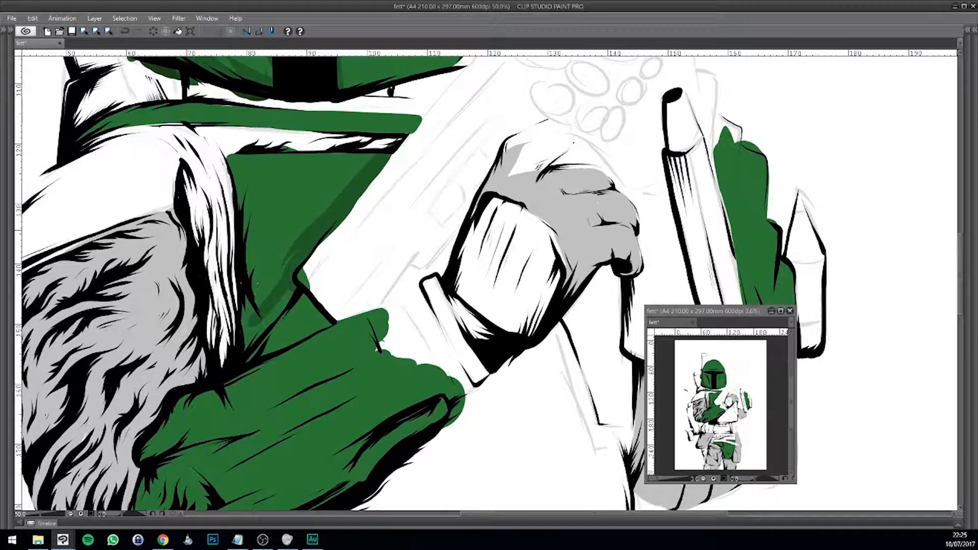
drag(256, 230, 249, 341)
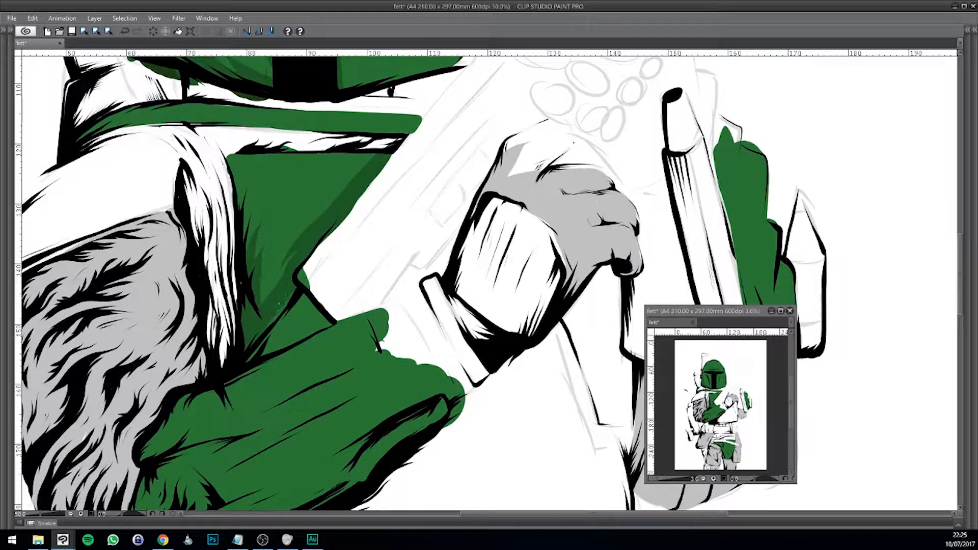
Paint dark green shading around the upper black fold near the elbow of the green sleeve.
drag(436, 332, 429, 340)
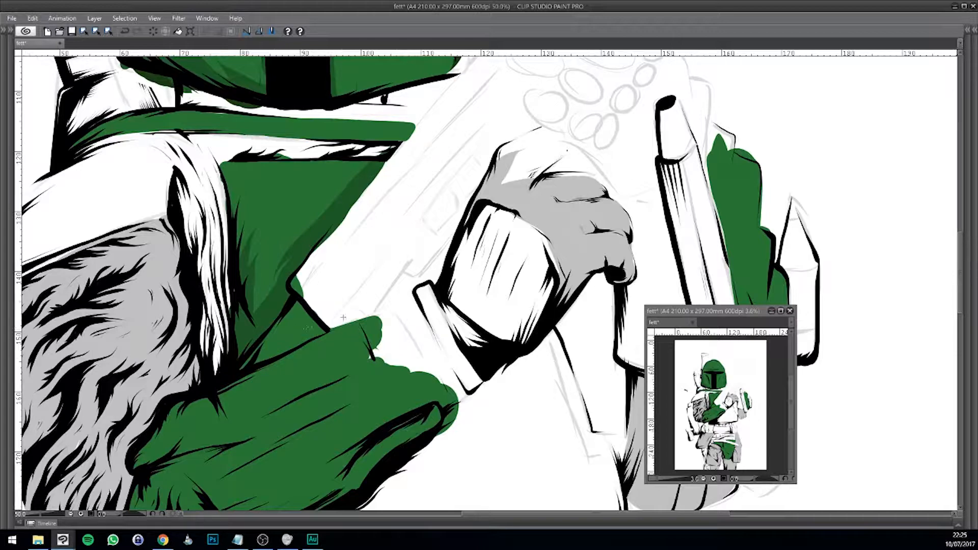
drag(412, 345, 535, 196)
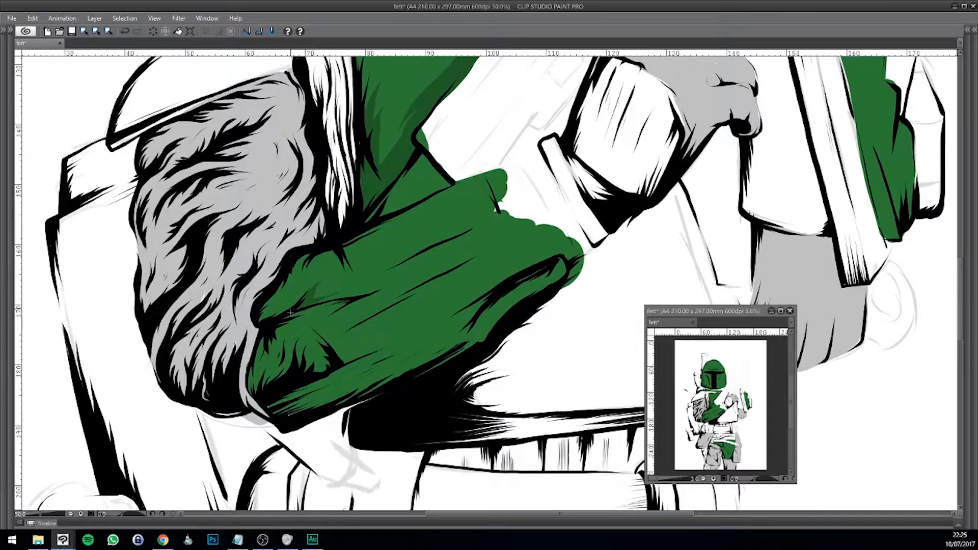
key(Tab)
key(Tab)
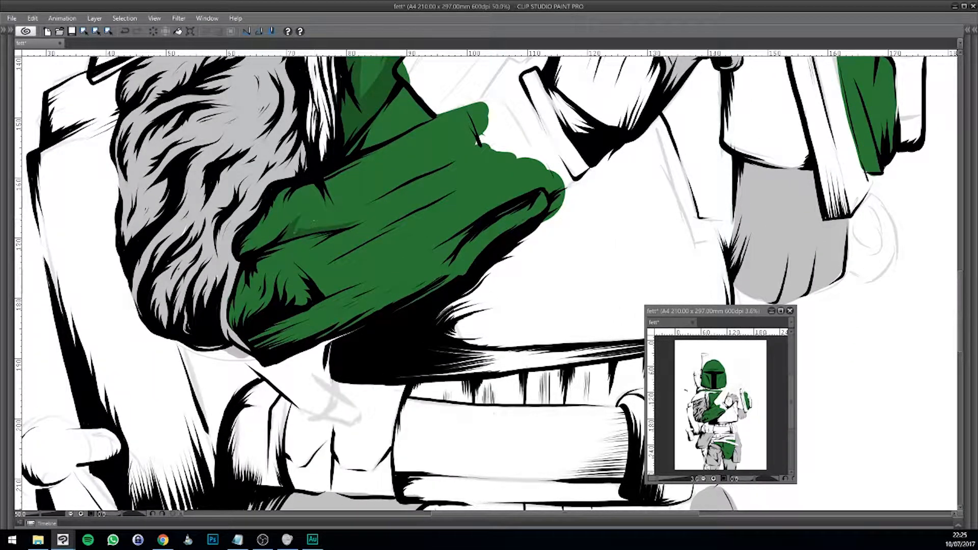
drag(393, 284, 397, 272)
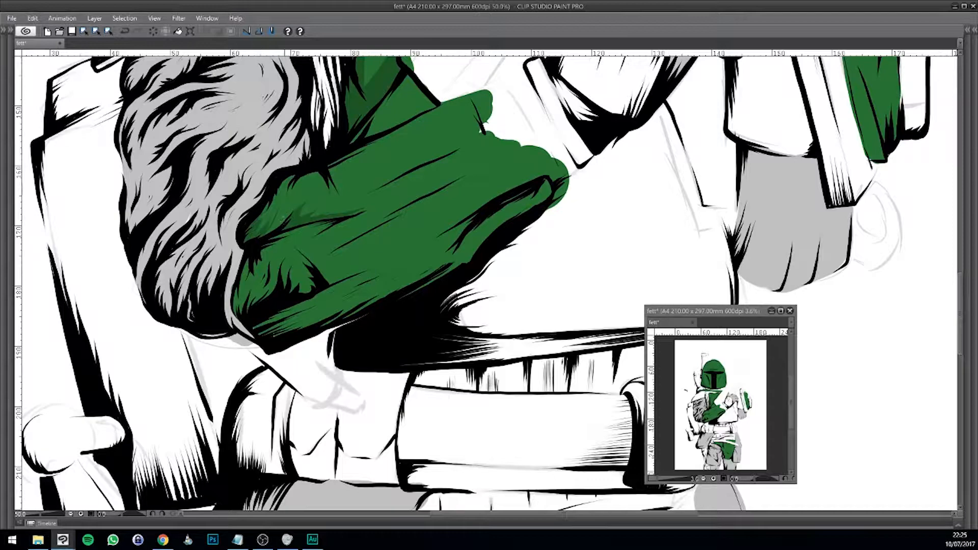
drag(421, 198, 379, 251)
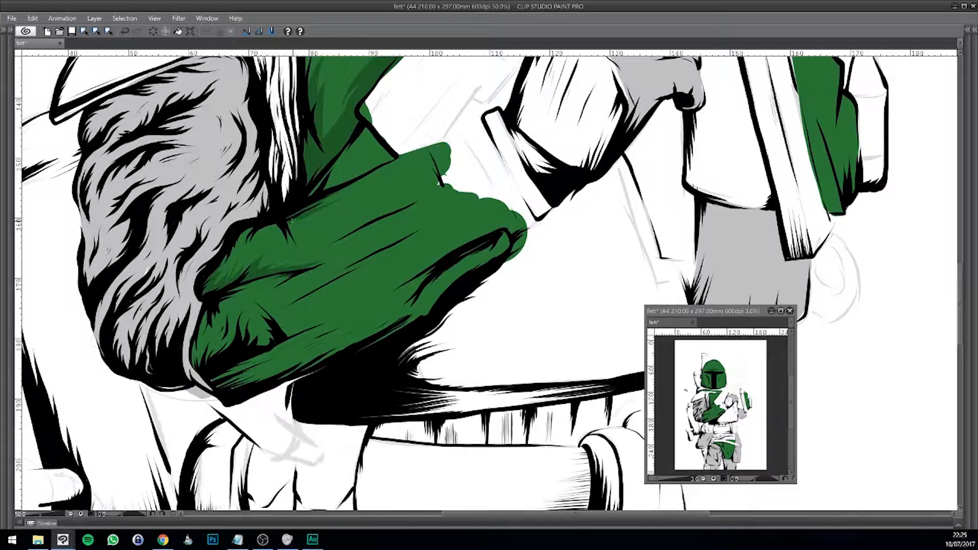
mouse_move(331, 214)
mouse_down()
mouse_move(290, 244)
mouse_move(277, 280)
mouse_move(338, 211)
mouse_up()
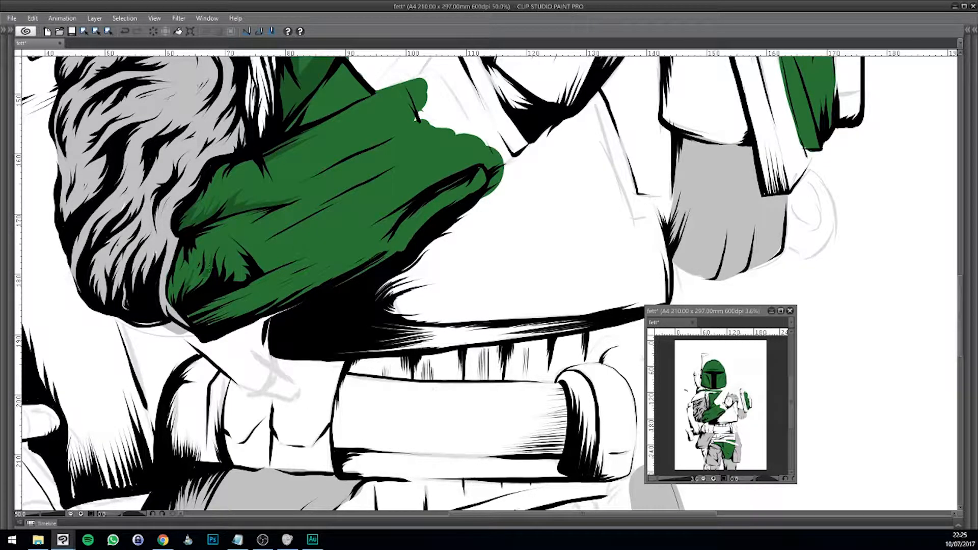
scroll(341, 297, down, 2)
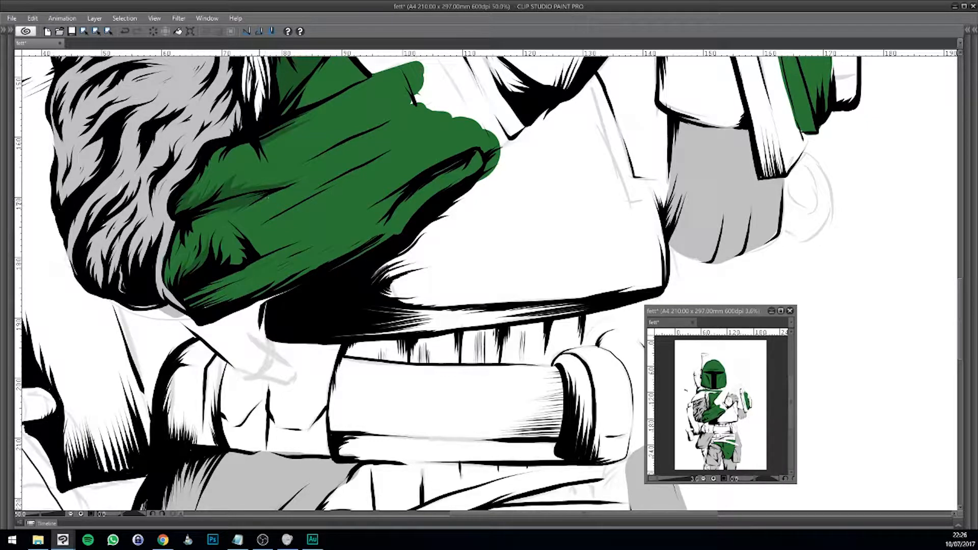
Shade the underside of the green sleeve with long dark green strokes along its lower black outline.
mouse_move(328, 263)
mouse_down()
mouse_move(377, 211)
mouse_move(259, 257)
mouse_up()
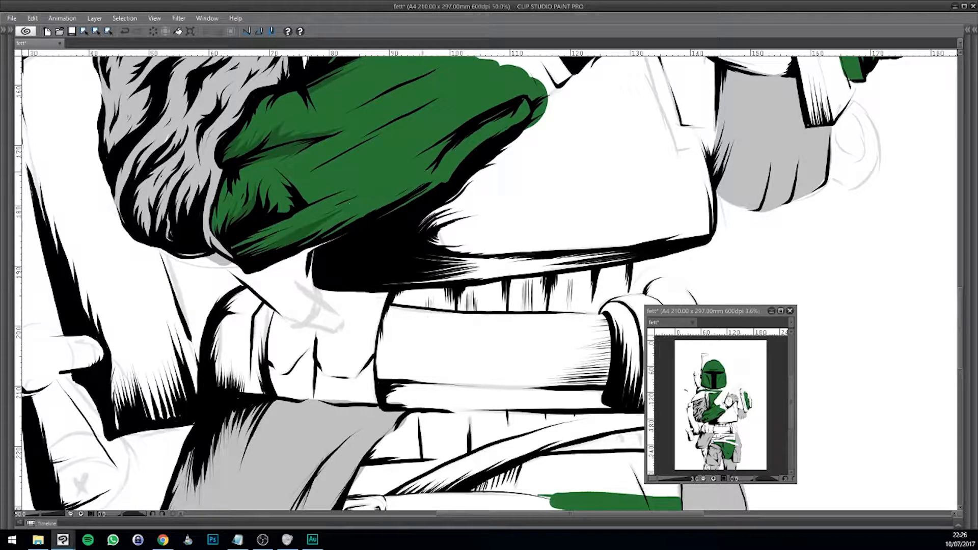
drag(423, 173, 266, 258)
drag(416, 179, 292, 259)
drag(360, 214, 249, 252)
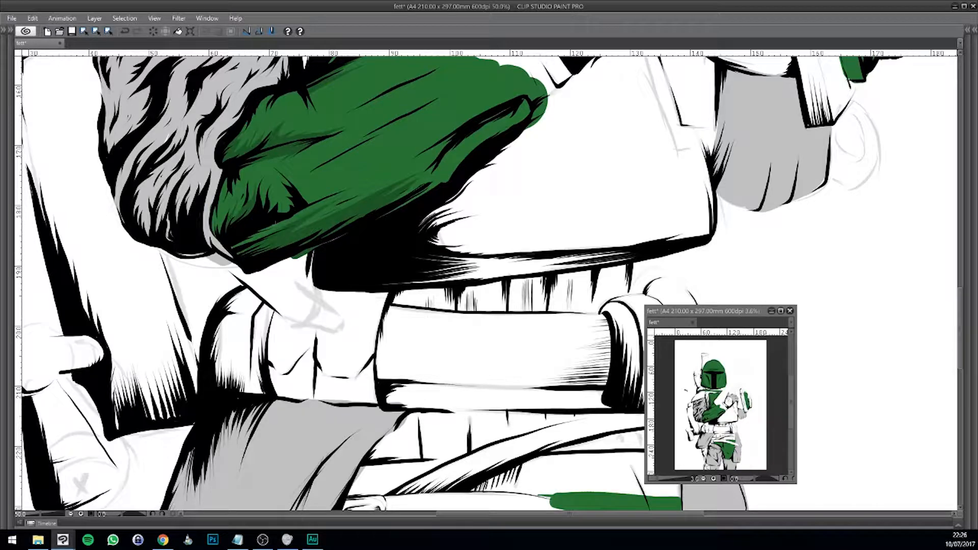
drag(274, 222, 231, 249)
drag(351, 232, 238, 277)
mouse_move(294, 211)
mouse_down()
mouse_move(341, 183)
mouse_move(328, 225)
mouse_move(365, 190)
mouse_move(364, 178)
mouse_up()
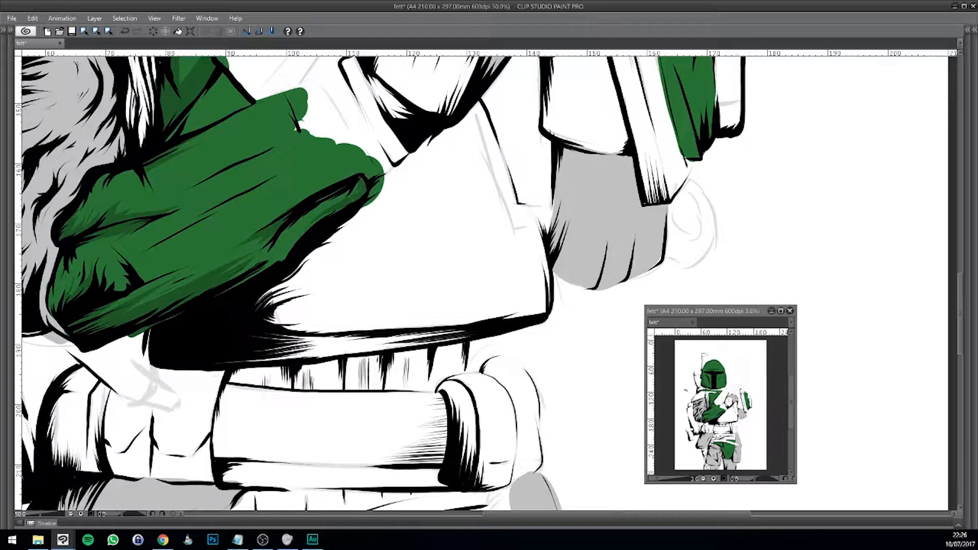
Add dark green shading to the sleeve's lower folds towards the cuff.
mouse_move(301, 265)
mouse_down()
mouse_move(296, 273)
mouse_move(298, 238)
mouse_move(292, 258)
mouse_up()
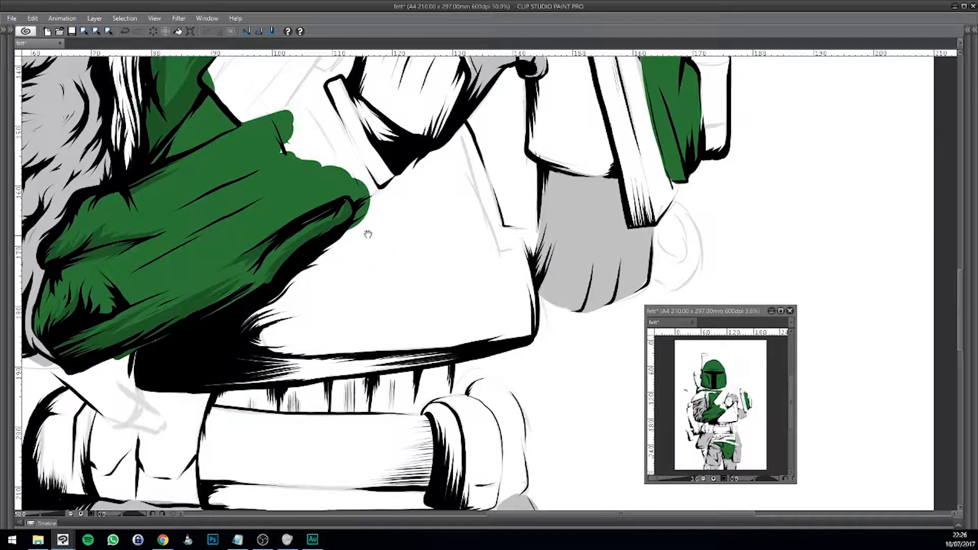
mouse_move(331, 258)
mouse_down()
mouse_move(395, 217)
mouse_move(411, 186)
mouse_up()
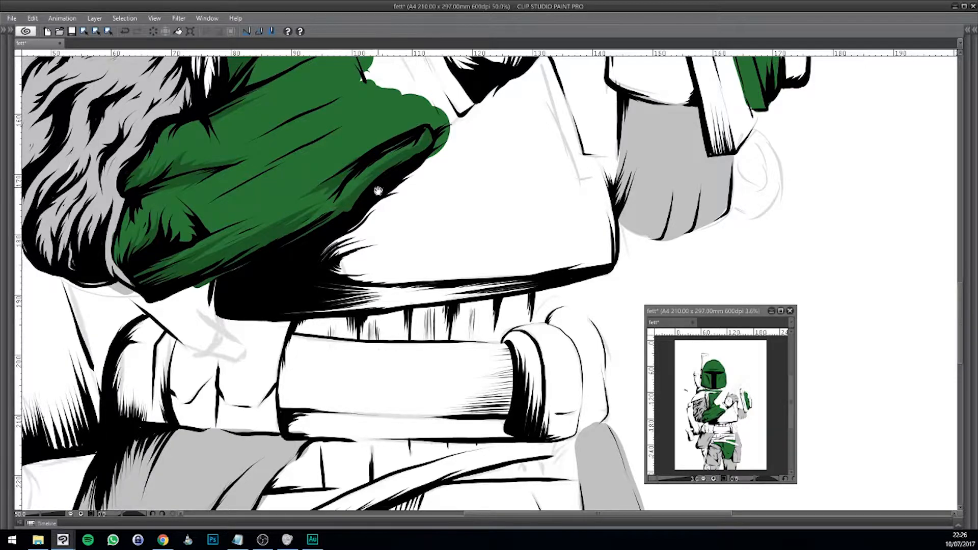
drag(378, 190, 336, 234)
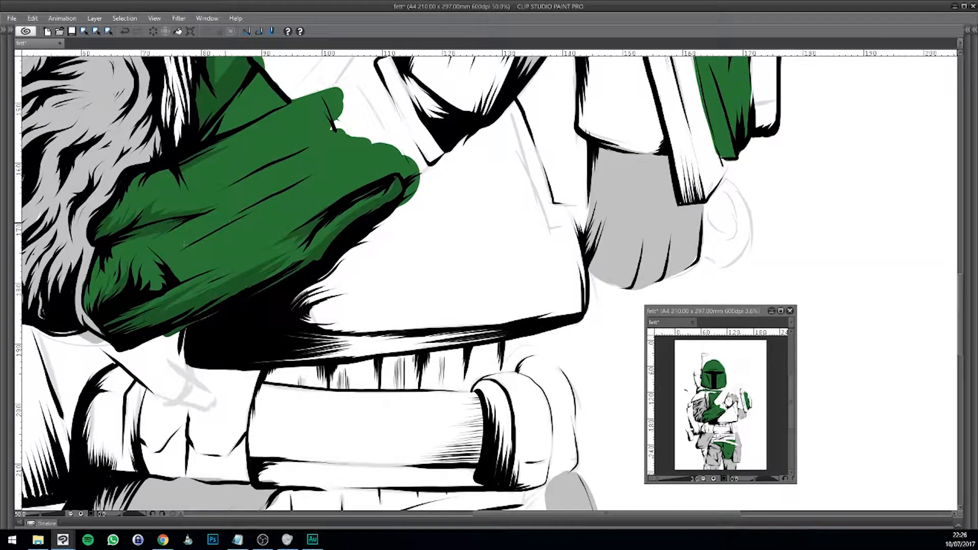
drag(336, 190, 298, 219)
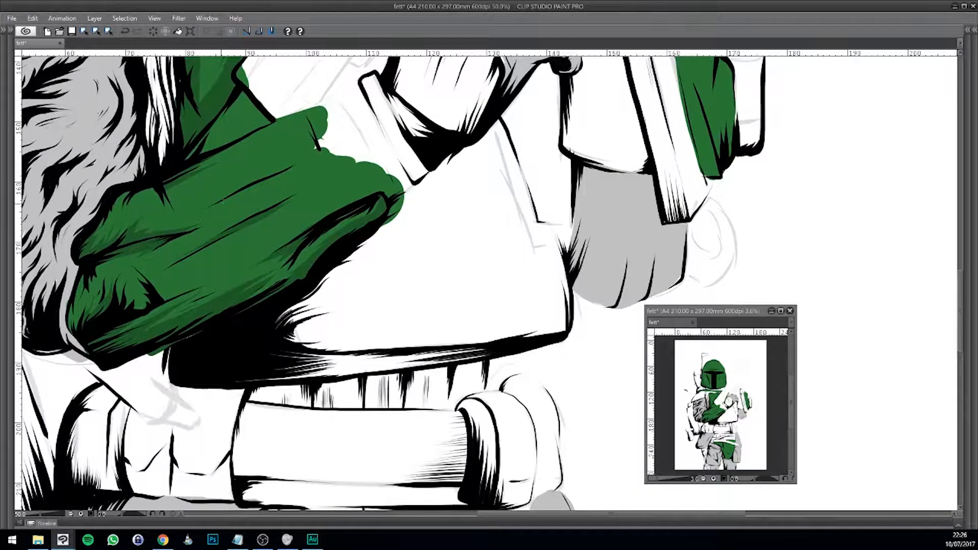
drag(398, 185, 338, 221)
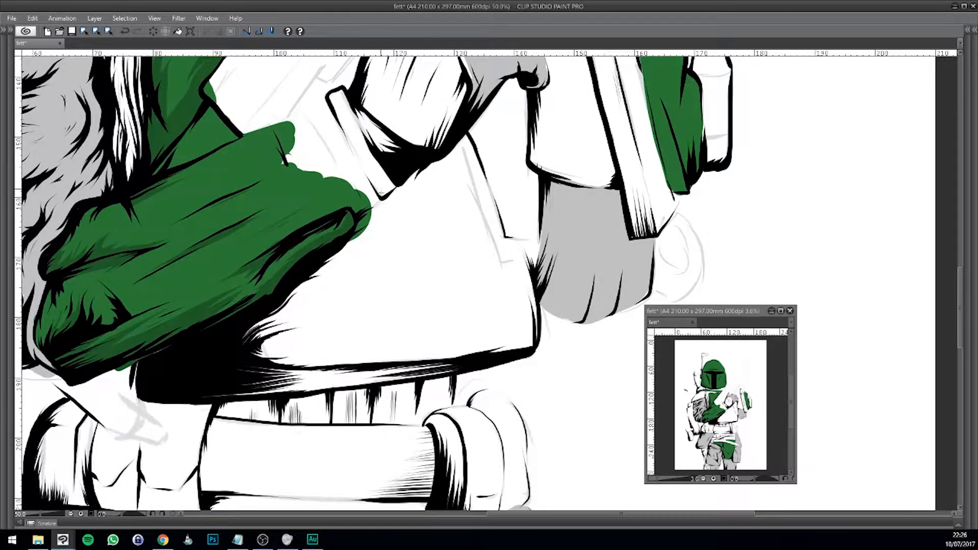
Add dark green shading strokes along the top edge and down the left side of the green chest panel.
scroll(382, 227, down, 3)
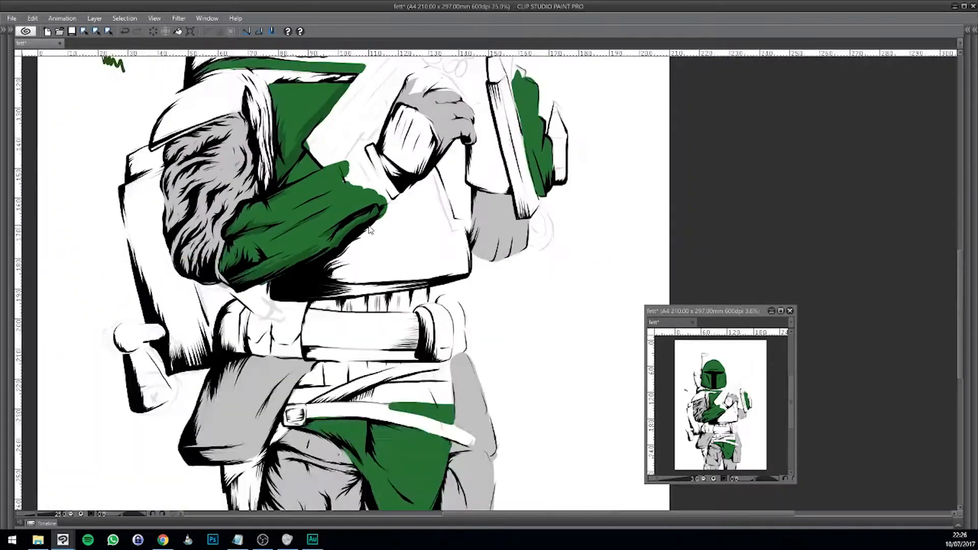
scroll(370, 229, down, 2)
scroll(372, 231, up, 4)
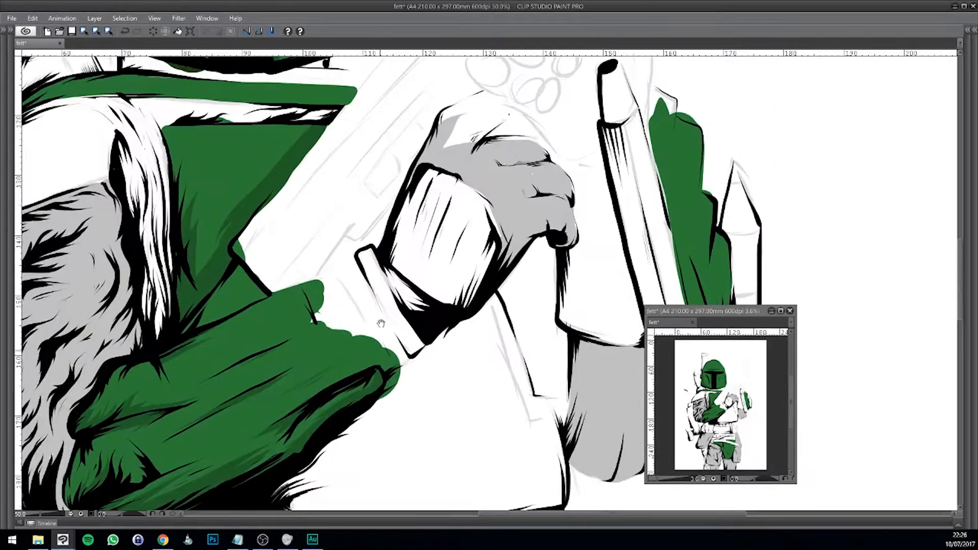
drag(381, 324, 387, 379)
drag(263, 216, 424, 287)
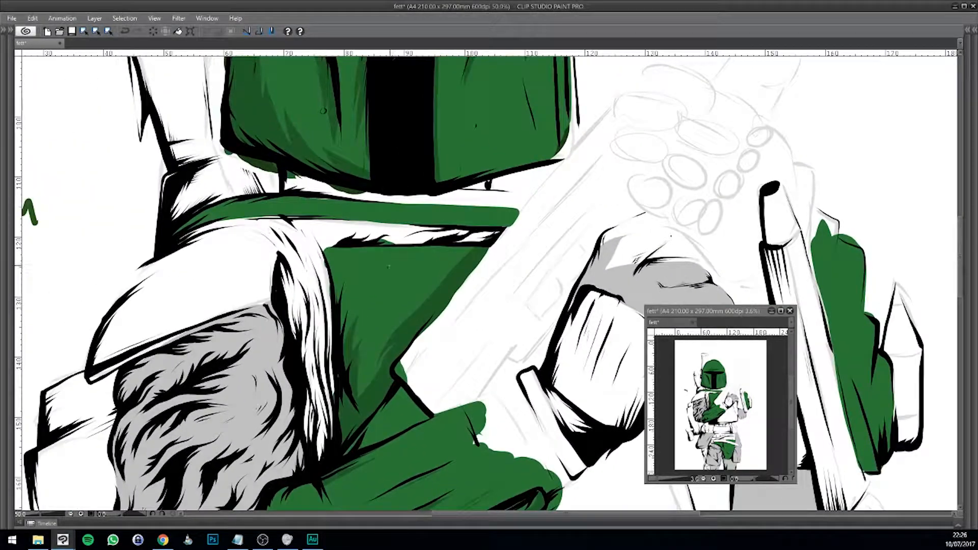
mouse_move(426, 253)
mouse_down()
mouse_move(473, 248)
mouse_move(427, 291)
mouse_up()
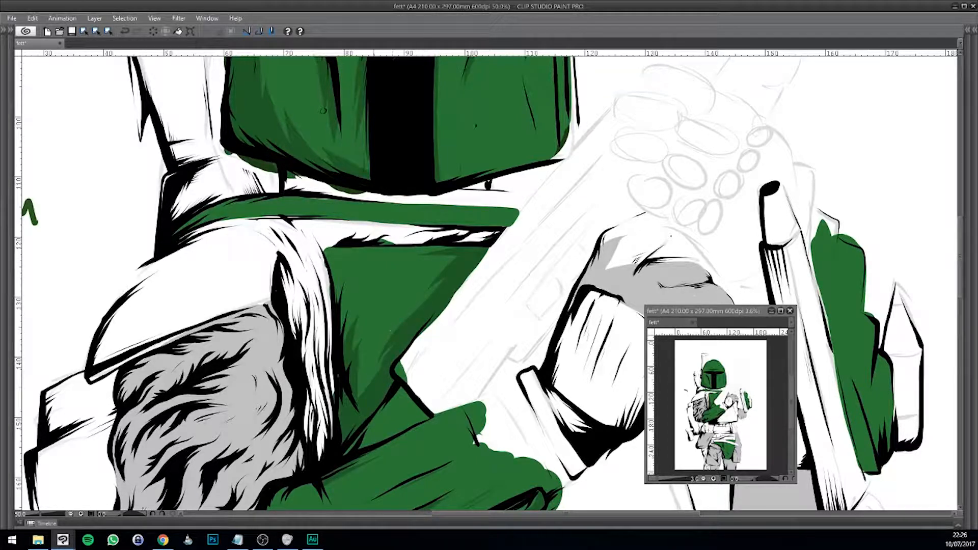
drag(373, 354, 359, 397)
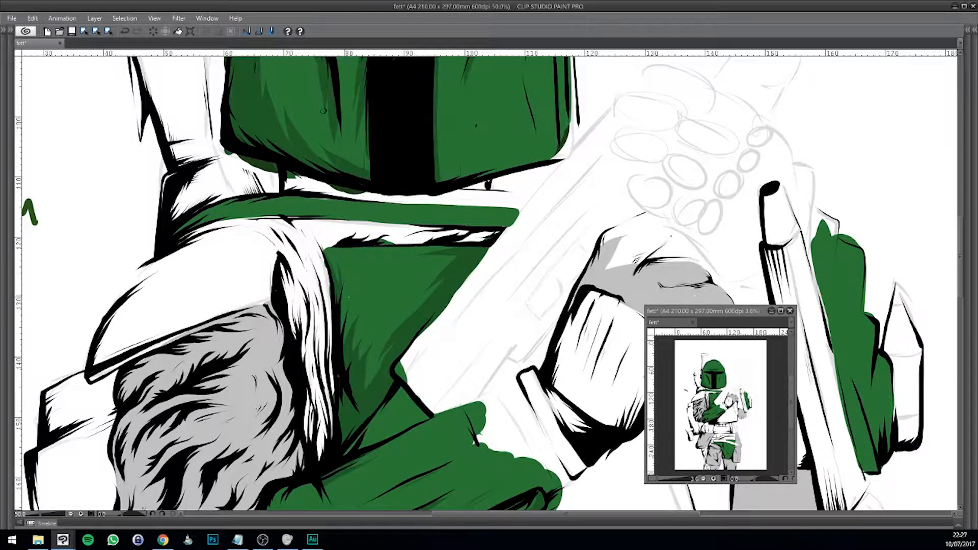
mouse_move(344, 302)
mouse_down()
mouse_move(342, 343)
mouse_move(354, 349)
mouse_move(357, 339)
mouse_move(361, 363)
mouse_up()
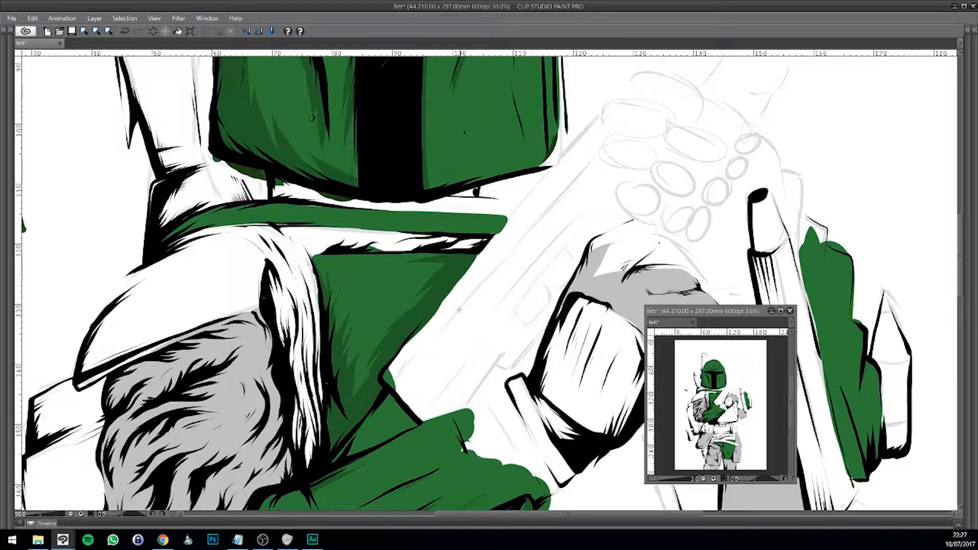
scroll(445, 317, down, 3)
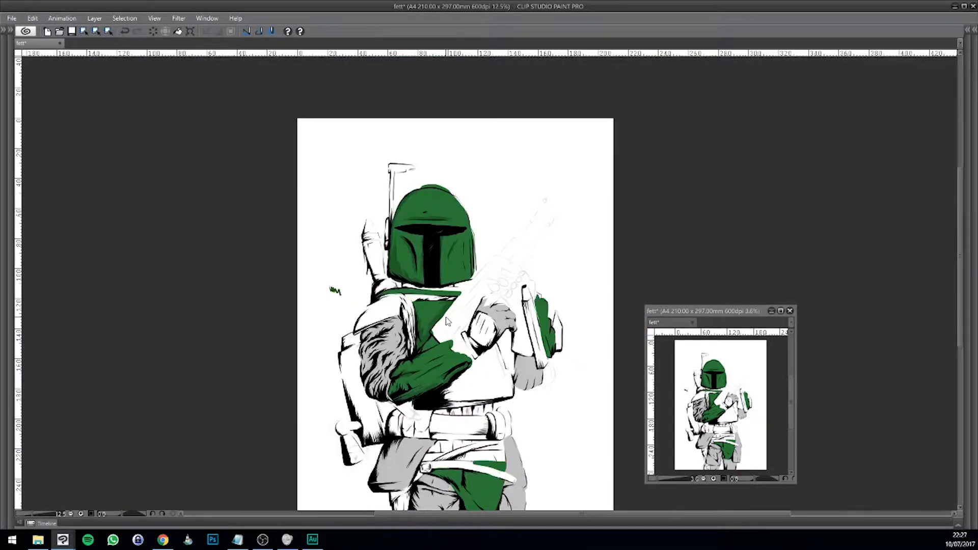
scroll(445, 317, up, 1)
scroll(445, 317, up, 1)
drag(469, 353, 455, 329)
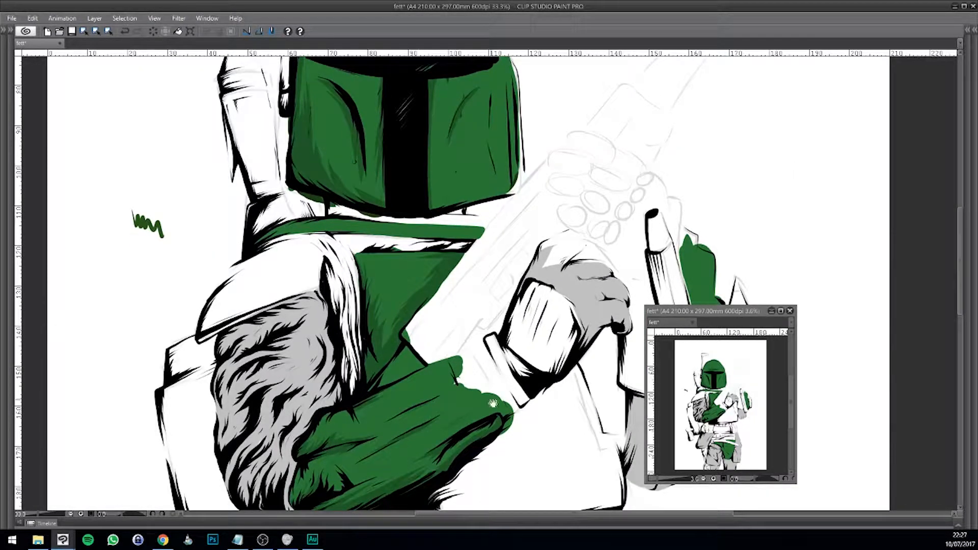
drag(497, 406, 453, 221)
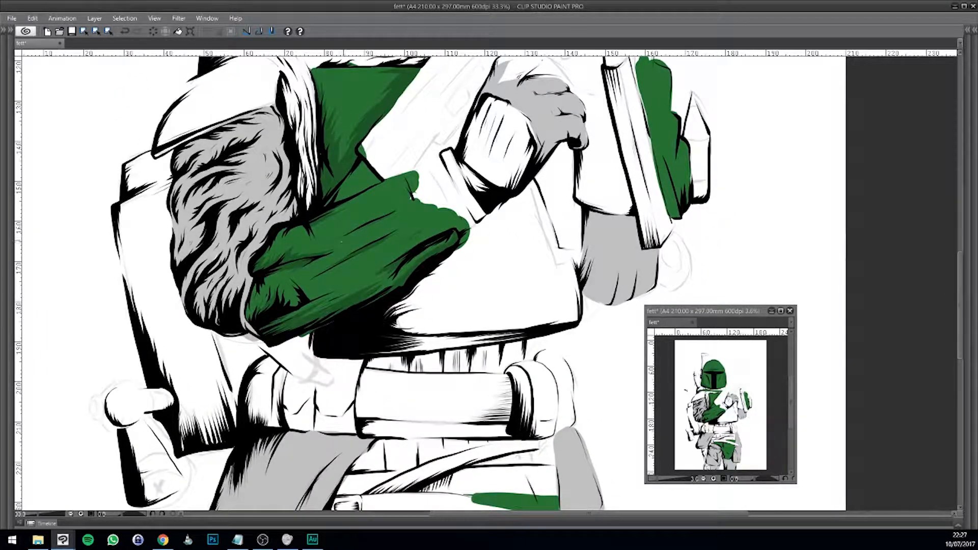
drag(357, 233, 402, 215)
key(ctrl+z)
drag(446, 368, 388, 232)
drag(515, 340, 467, 178)
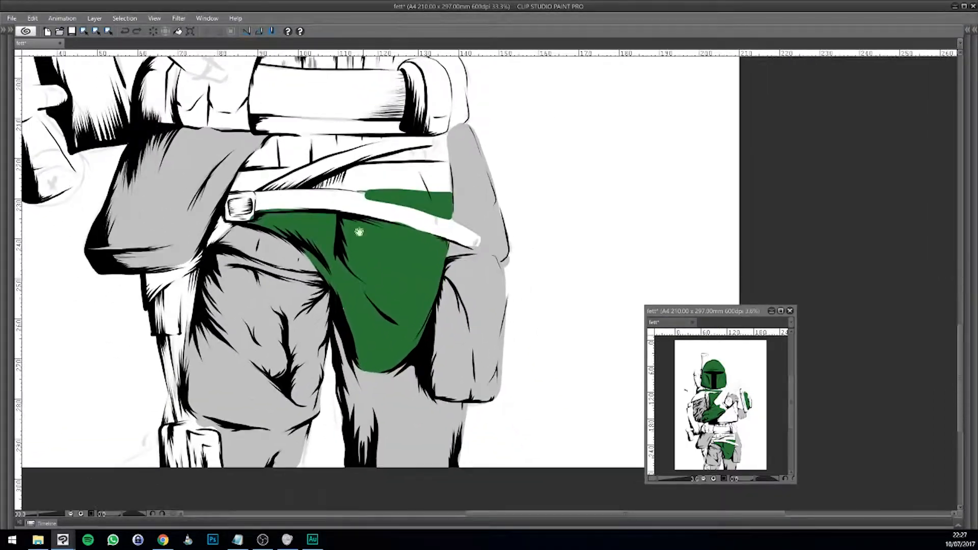
mouse_move(367, 294)
mouse_down()
mouse_move(312, 244)
mouse_move(280, 250)
mouse_move(298, 315)
mouse_up()
key(ctrl+z)
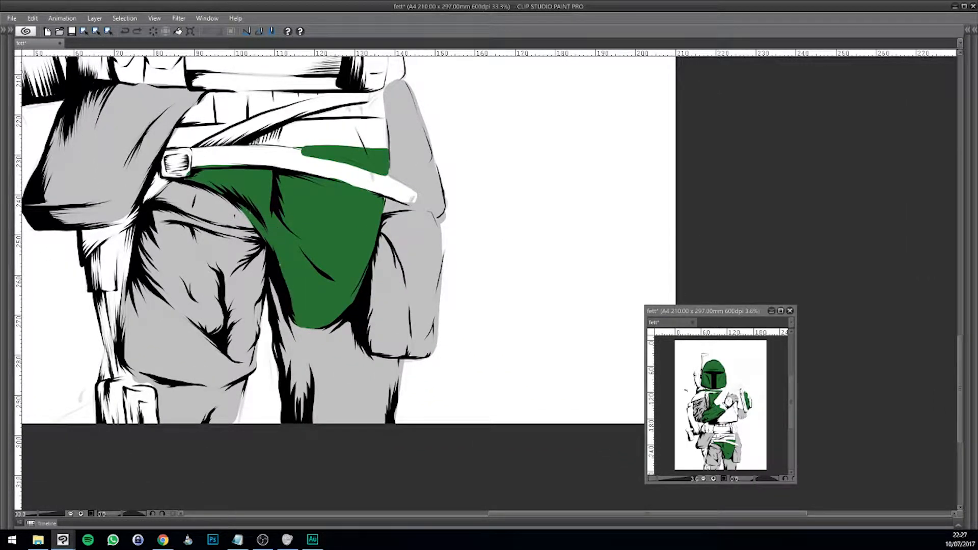
Paint dark green shading strokes beside the upper black fold of the green cloth flap hanging below the white belt.
drag(254, 208, 460, 264)
drag(552, 245, 464, 214)
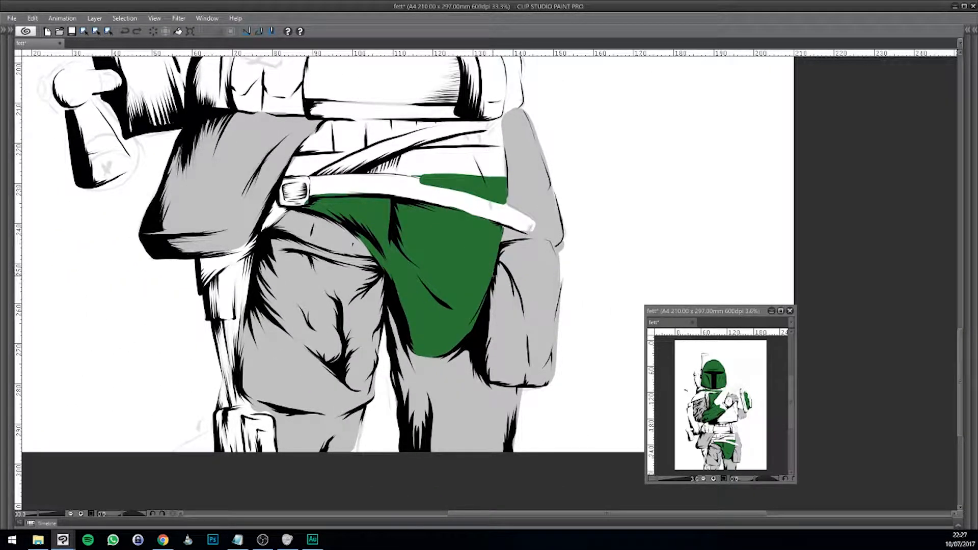
mouse_move(487, 240)
mouse_down()
mouse_move(496, 264)
mouse_move(498, 254)
mouse_up()
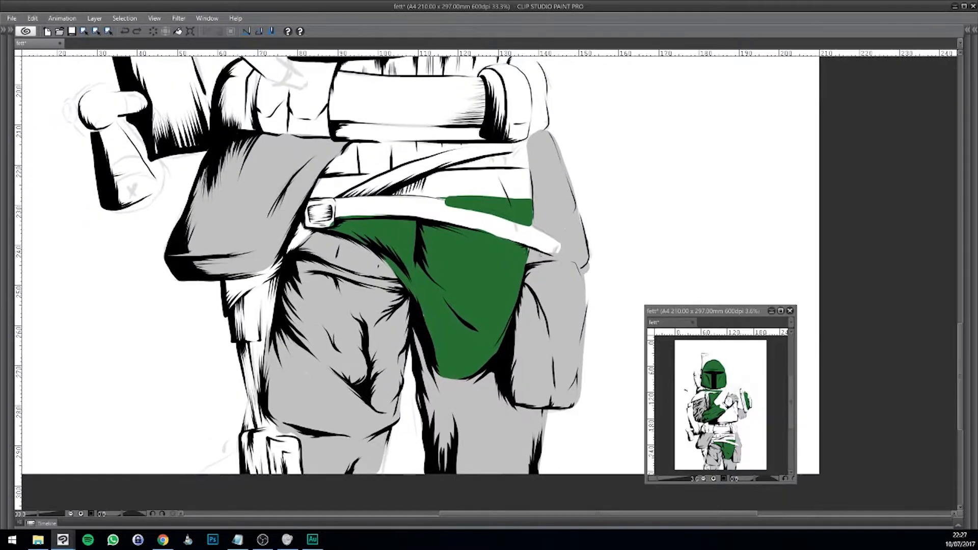
drag(561, 262, 426, 200)
drag(533, 309, 384, 229)
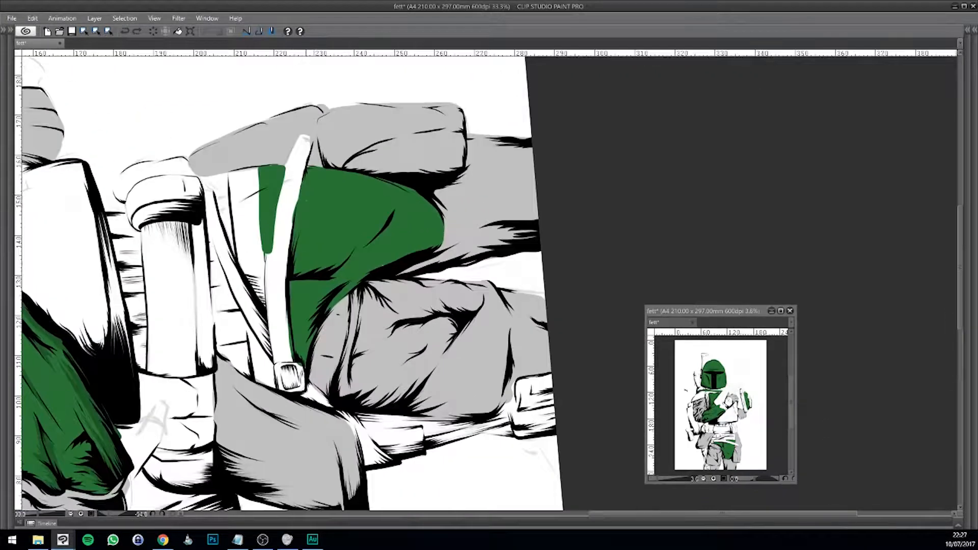
mouse_move(301, 208)
mouse_down()
mouse_move(286, 264)
mouse_move(291, 254)
mouse_move(296, 273)
mouse_up()
key(ctrl+z)
mouse_move(364, 251)
mouse_down()
mouse_move(422, 231)
mouse_move(367, 251)
mouse_up()
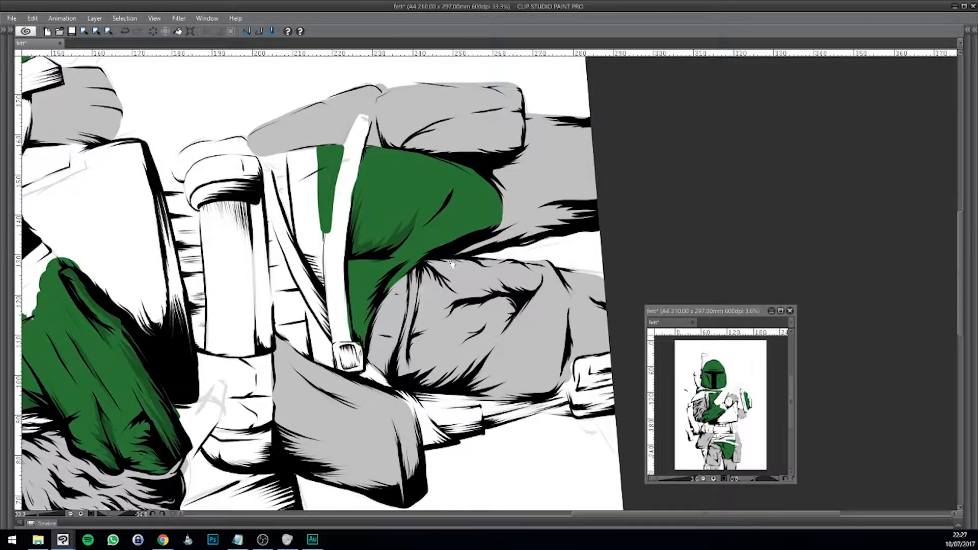
drag(475, 279, 419, 304)
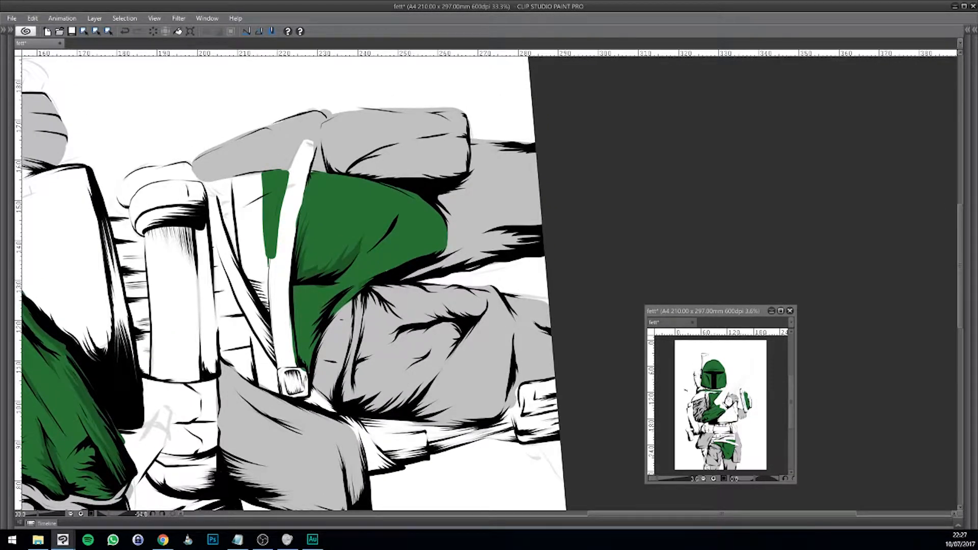
mouse_move(332, 322)
mouse_down()
mouse_move(378, 282)
mouse_move(365, 251)
mouse_move(499, 161)
mouse_move(366, 249)
mouse_move(342, 288)
mouse_up()
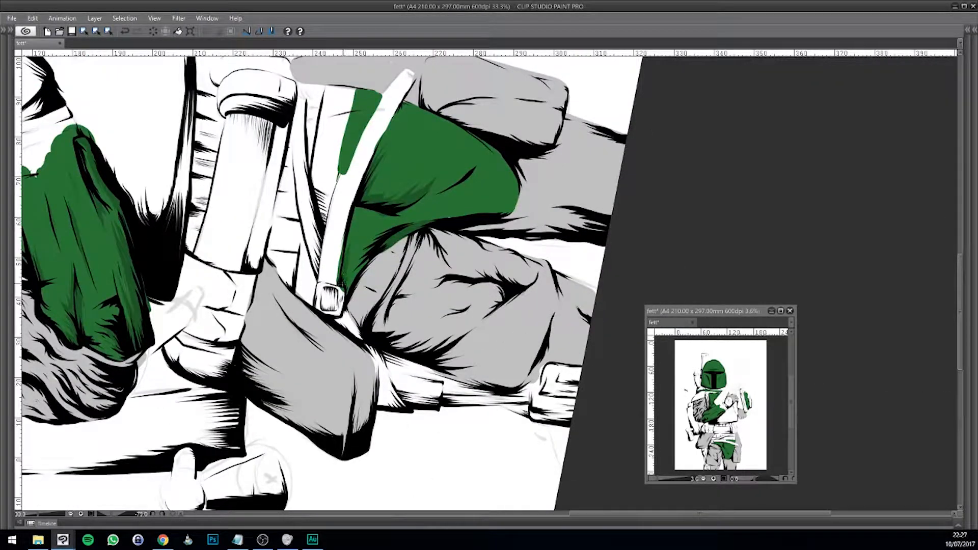
Shade the narrow part of the green flap near the belt buckle and its lower left edge in dark green.
drag(356, 252, 343, 298)
drag(440, 227, 433, 242)
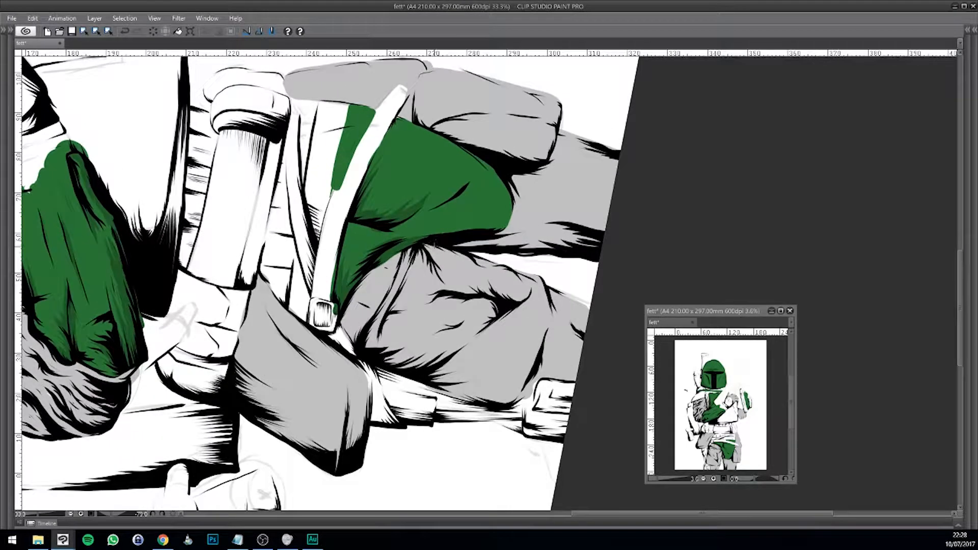
drag(382, 216, 373, 365)
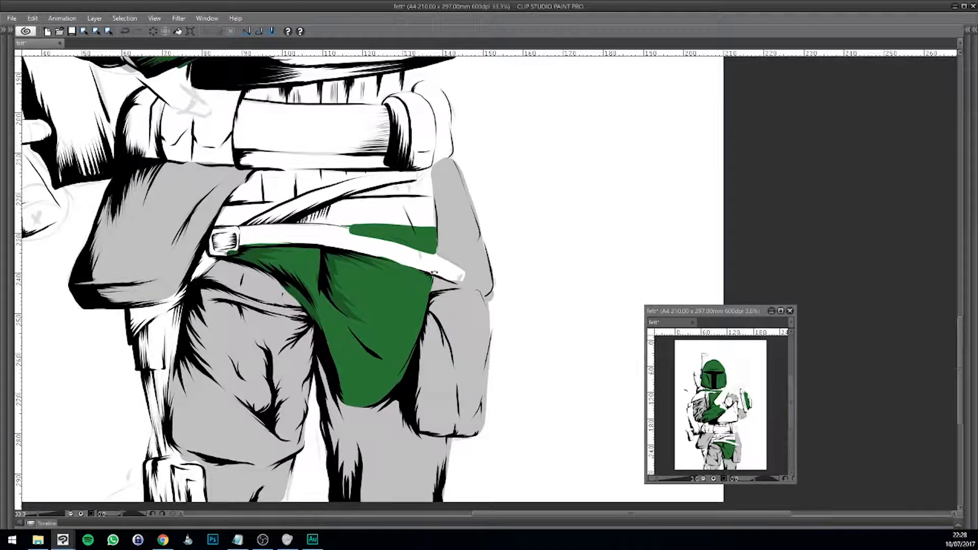
drag(388, 350, 332, 253)
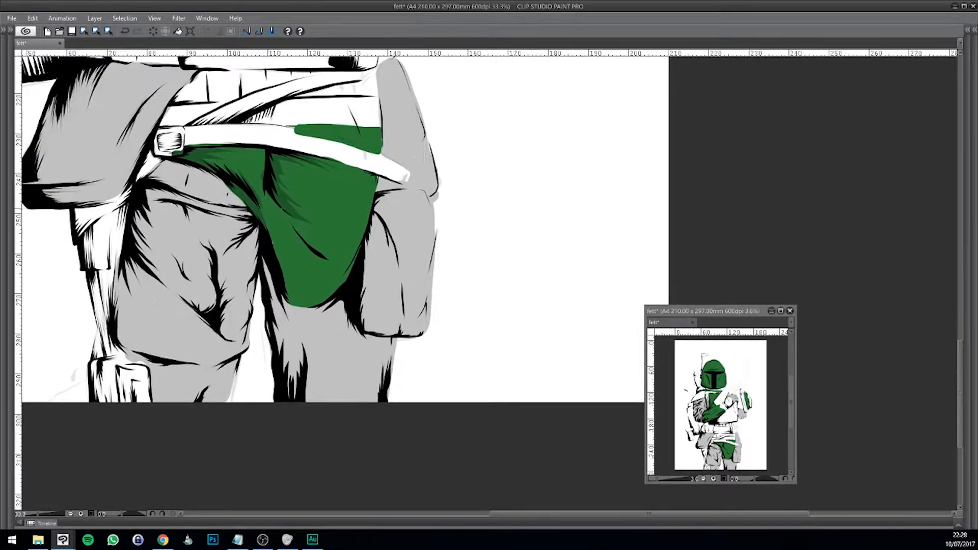
mouse_move(275, 244)
mouse_down()
mouse_move(283, 275)
mouse_move(326, 306)
mouse_up()
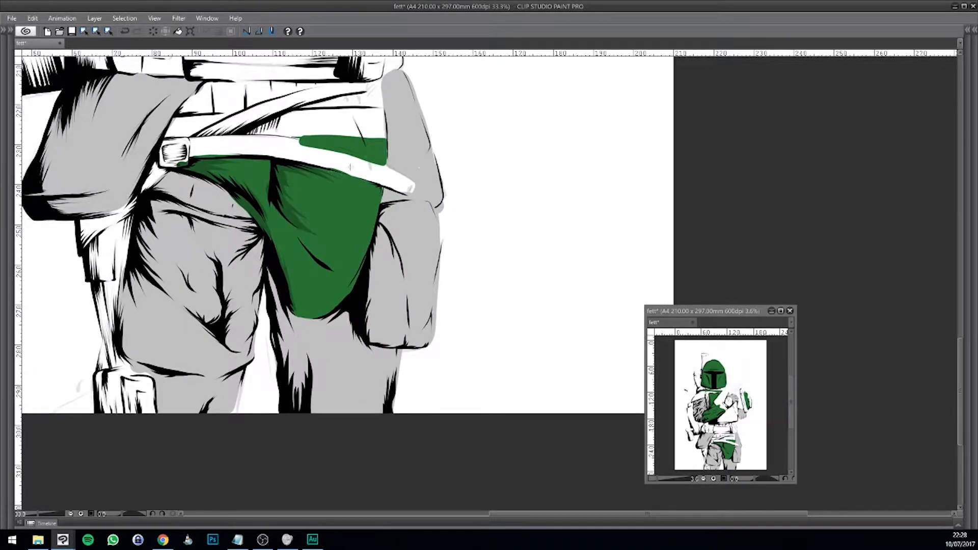
drag(528, 119, 466, 148)
mouse_move(485, 124)
mouse_down()
mouse_move(458, 148)
mouse_move(512, 173)
mouse_up()
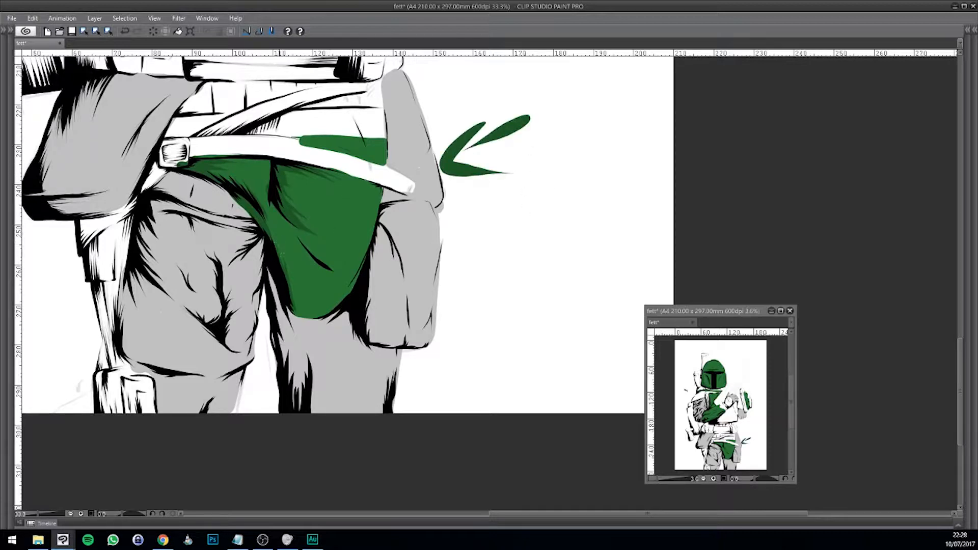
drag(301, 313, 307, 311)
key(ctrl+z)
key(ctrl+z)
key(ctrl+z)
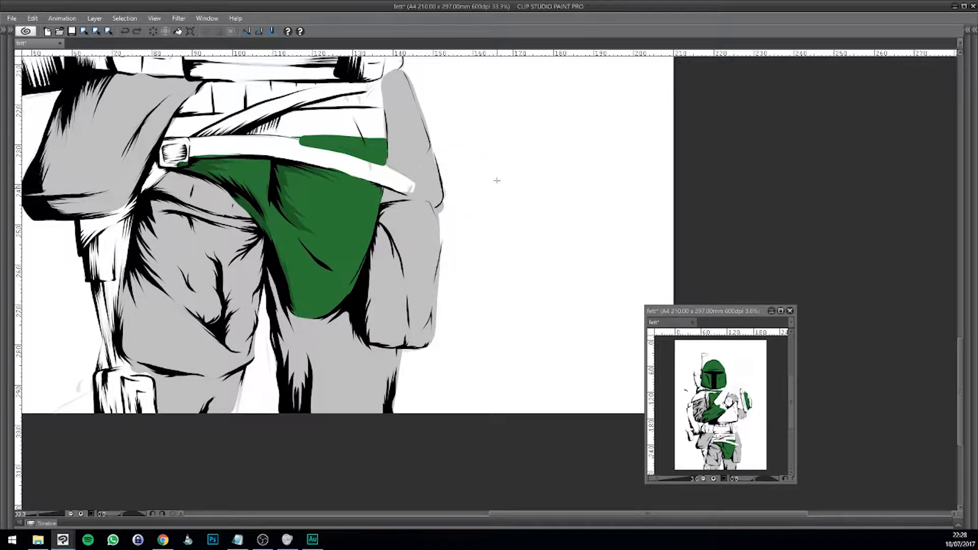
Add dark green shading to the green flap along the underside of the belt and around its black fold lines.
drag(481, 226, 558, 311)
drag(489, 266, 585, 244)
drag(460, 278, 332, 295)
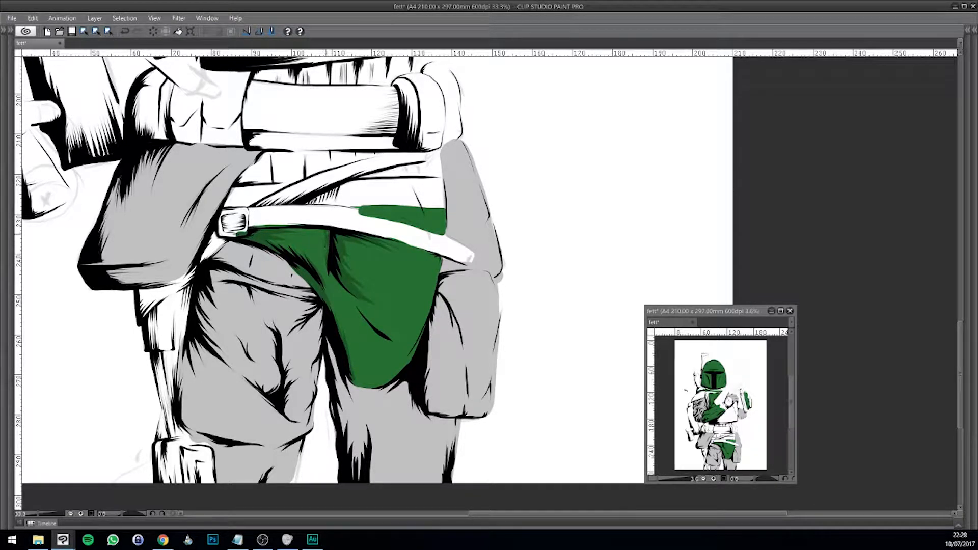
drag(340, 270, 354, 284)
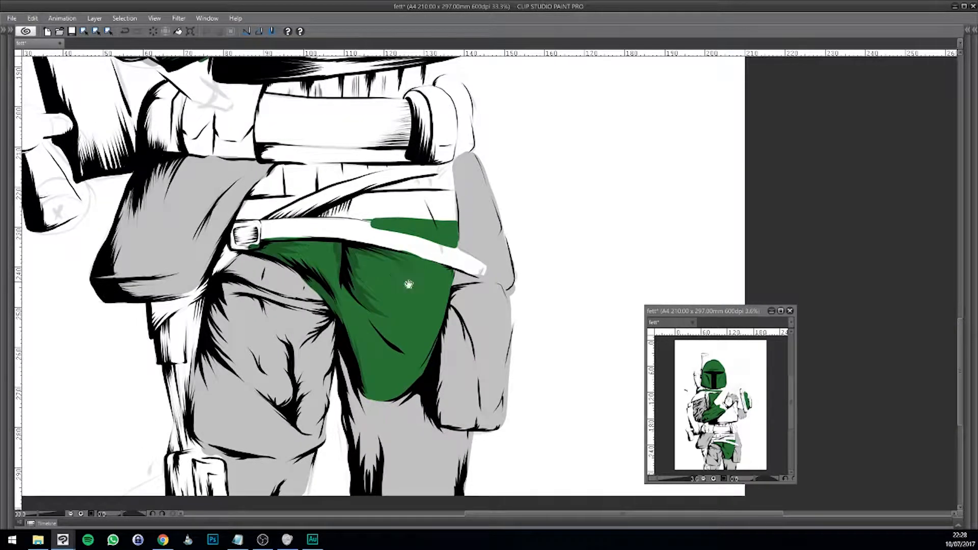
drag(427, 293, 321, 262)
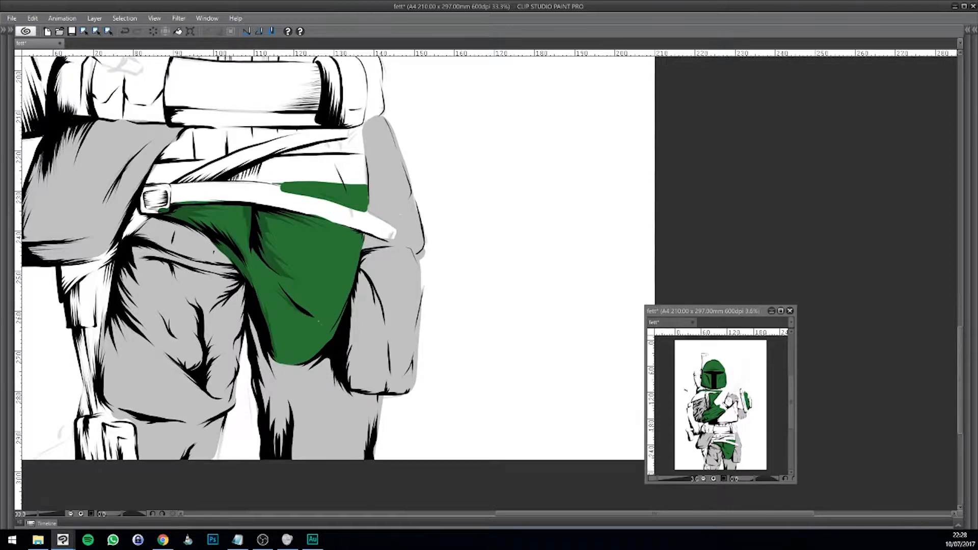
drag(384, 347, 398, 384)
Shade the lower left edge of the far arm's green sleeve in dark green, alongside the long white plate.
scroll(366, 389, down, 3)
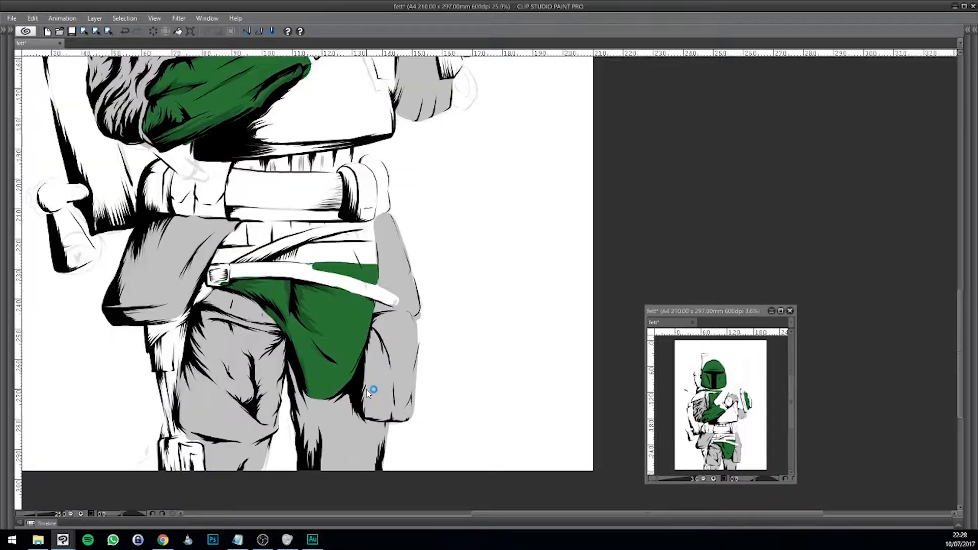
scroll(366, 389, up, 2)
drag(510, 243, 331, 476)
scroll(223, 505, up, 2)
drag(419, 166, 326, 448)
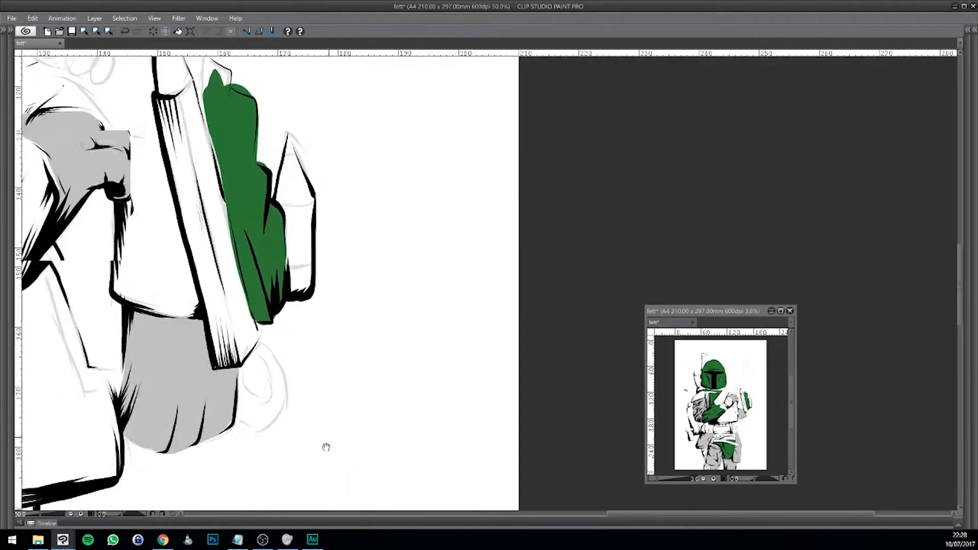
drag(240, 229, 257, 321)
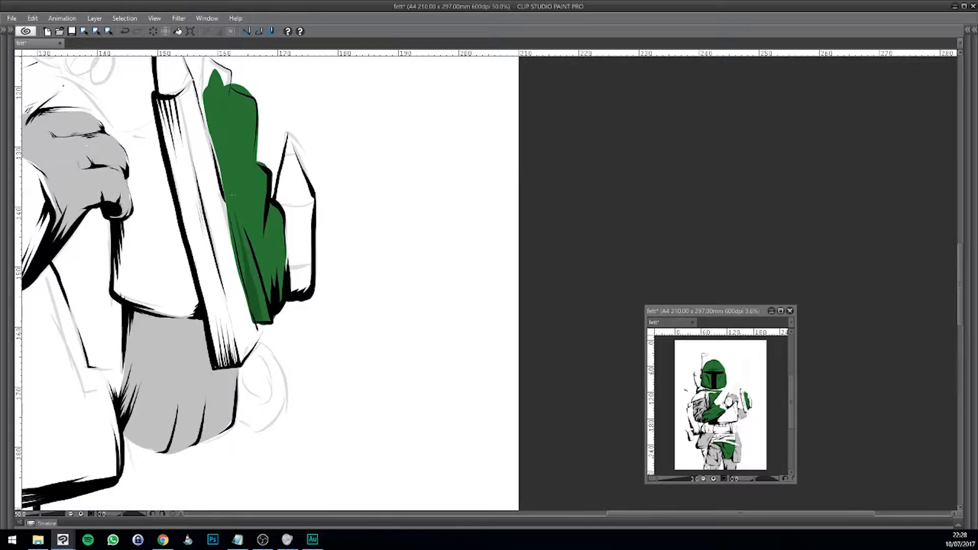
drag(227, 191, 255, 306)
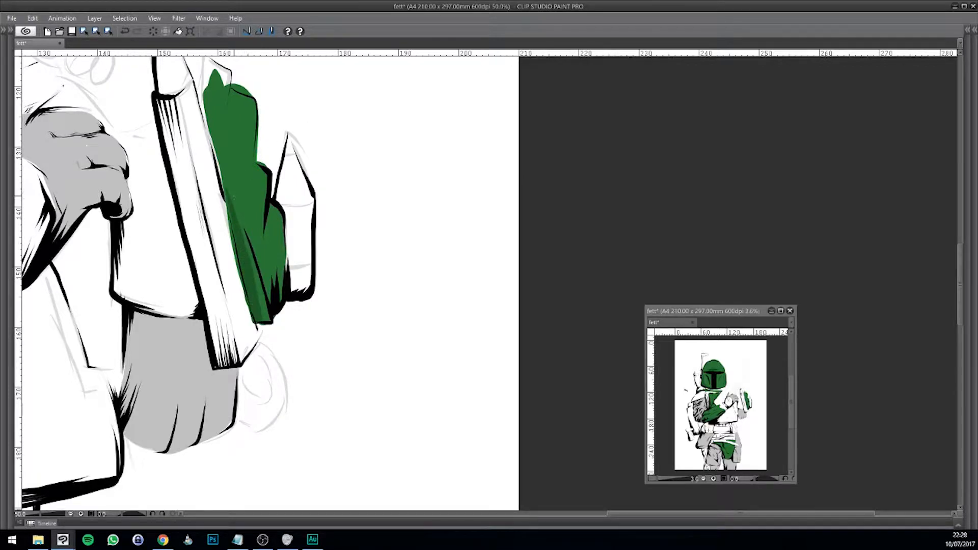
drag(252, 254, 268, 318)
drag(264, 233, 259, 290)
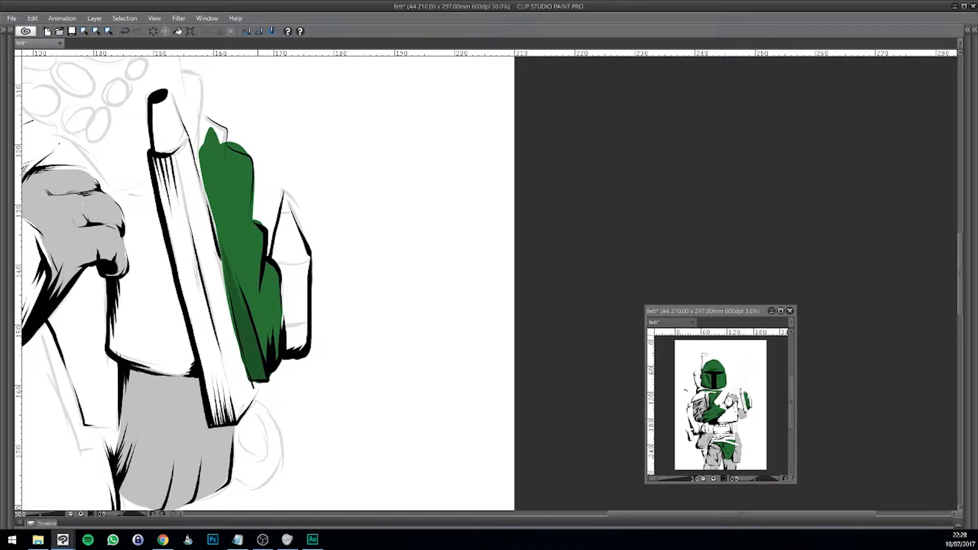
Add dark green strokes to the far sleeve's lower right folds and its upper section.
drag(260, 336, 267, 358)
mouse_move(260, 311)
mouse_down()
mouse_move(269, 365)
mouse_move(268, 295)
mouse_move(279, 358)
mouse_up()
drag(276, 295, 279, 324)
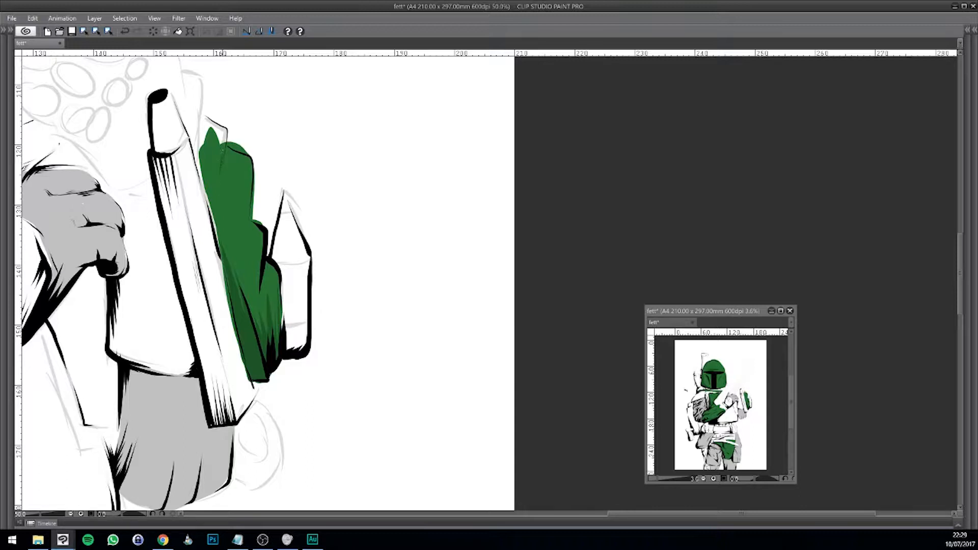
drag(223, 138, 219, 150)
drag(248, 212, 250, 176)
drag(244, 217, 250, 187)
Rename the shading layer in the Green folder to "Dark Green".
scroll(216, 405, down, 4)
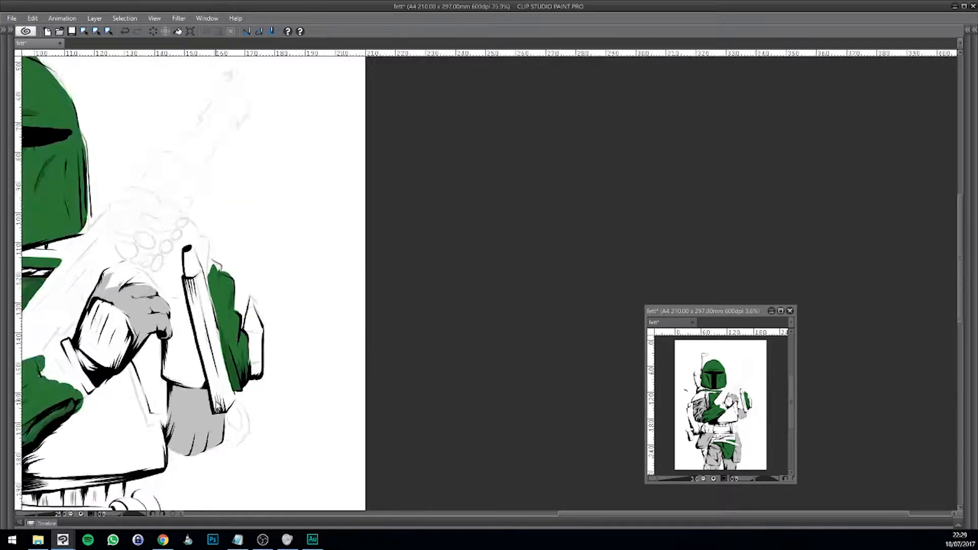
drag(329, 383, 447, 236)
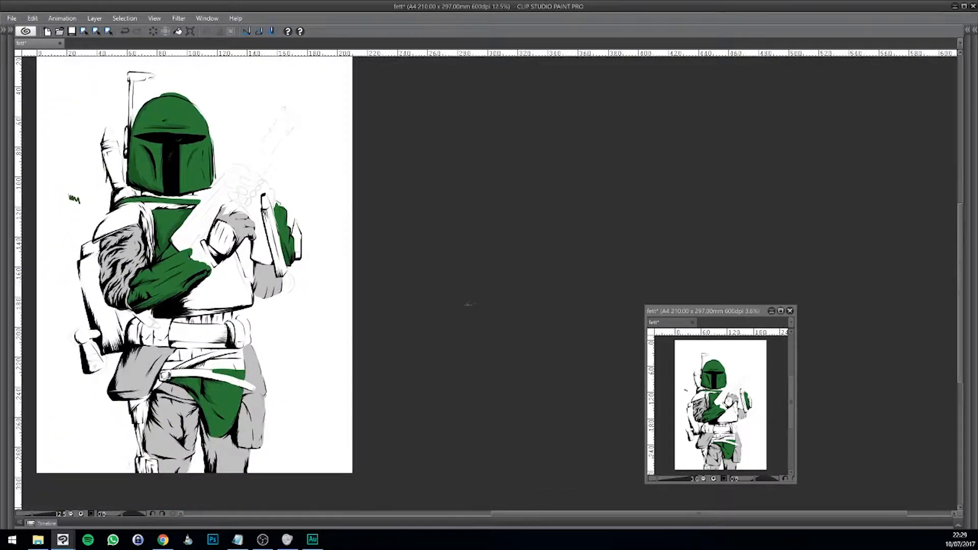
scroll(444, 294, up, 4)
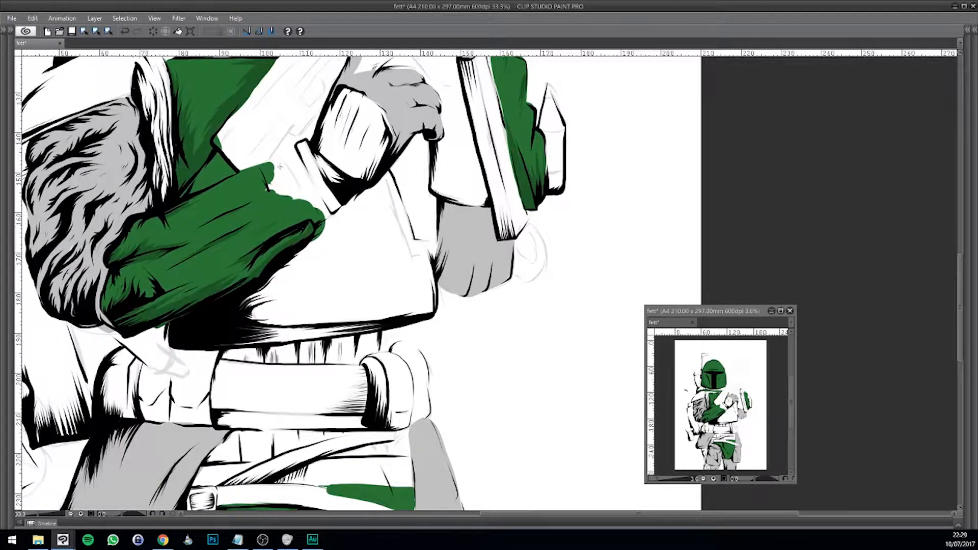
drag(468, 280, 423, 297)
key(Tab)
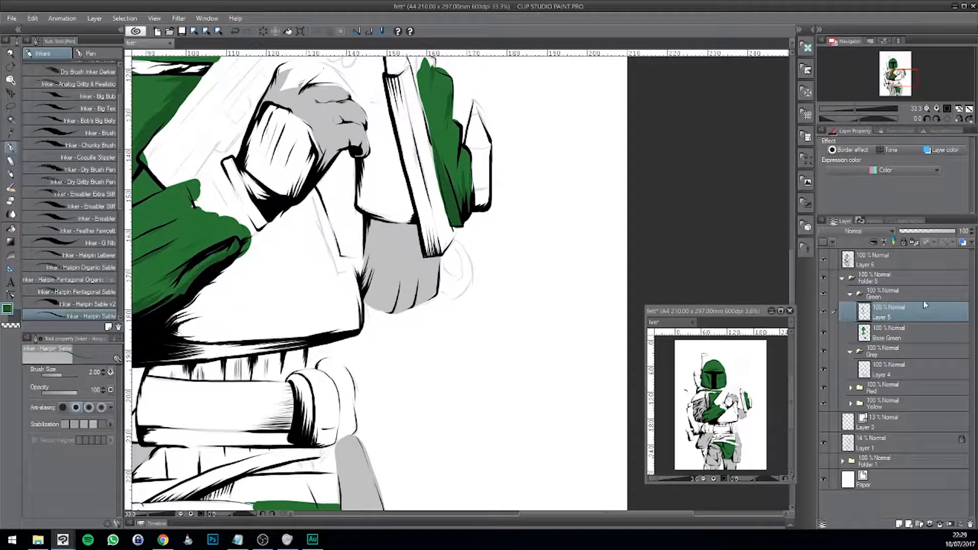
double_click(882, 317)
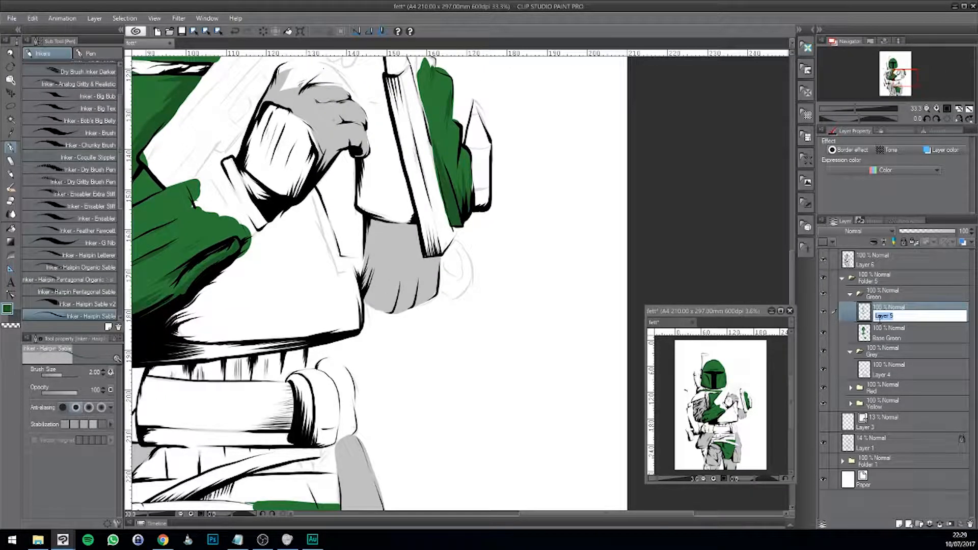
text(Dark Green)
key(Return)
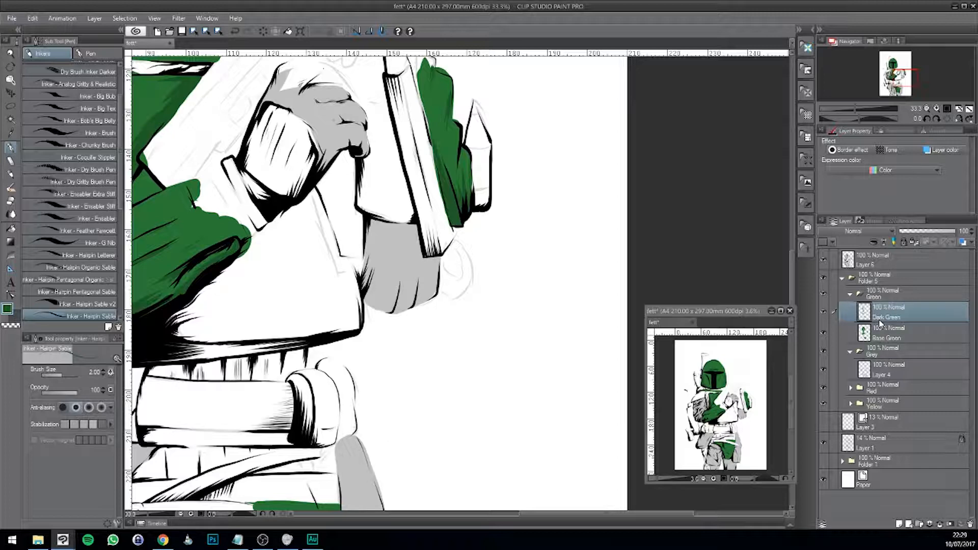
Create a new layer above Layer 4 in the Grey folder and name it "Dark Grey".
click(913, 376)
click(900, 524)
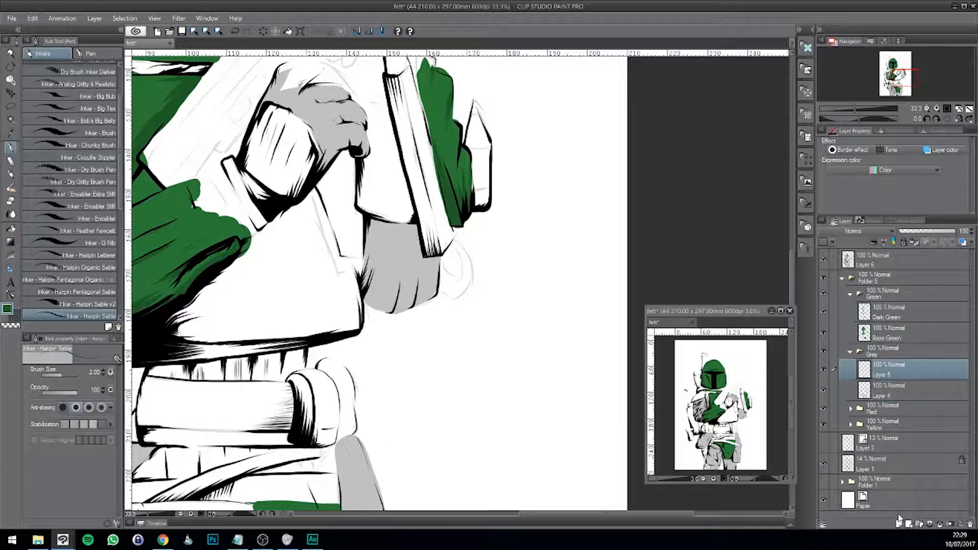
double_click(884, 375)
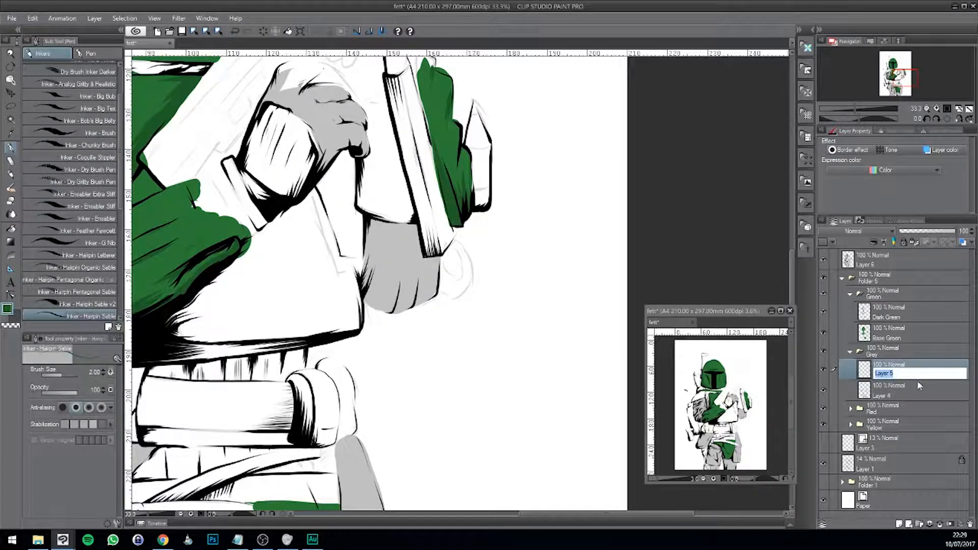
text(Dark Grey)
key(Return)
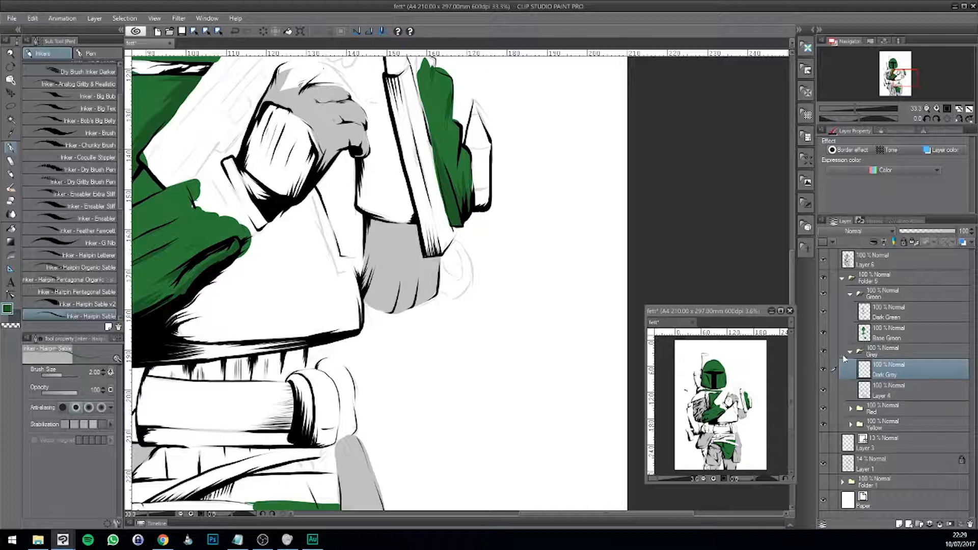
Sample the base grey from the drawing and darken the drawing colour to RGB 158, 158, 158.
key(Tab)
key(Tab)
key(i)
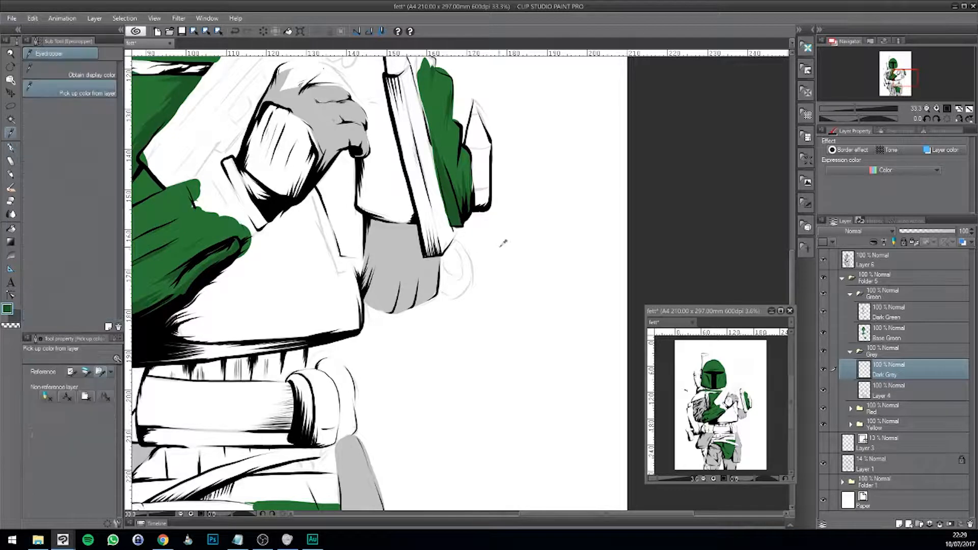
click(404, 255)
click(7, 309)
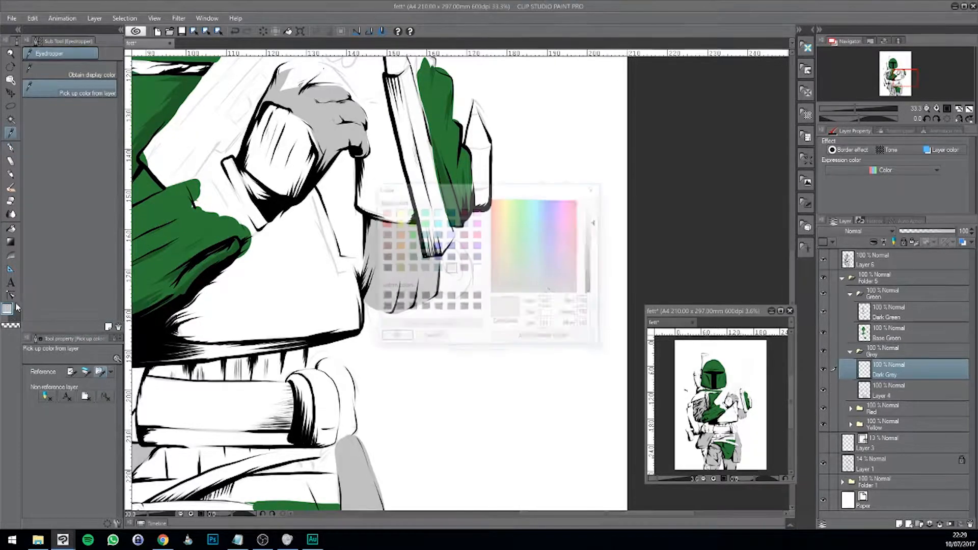
click(594, 241)
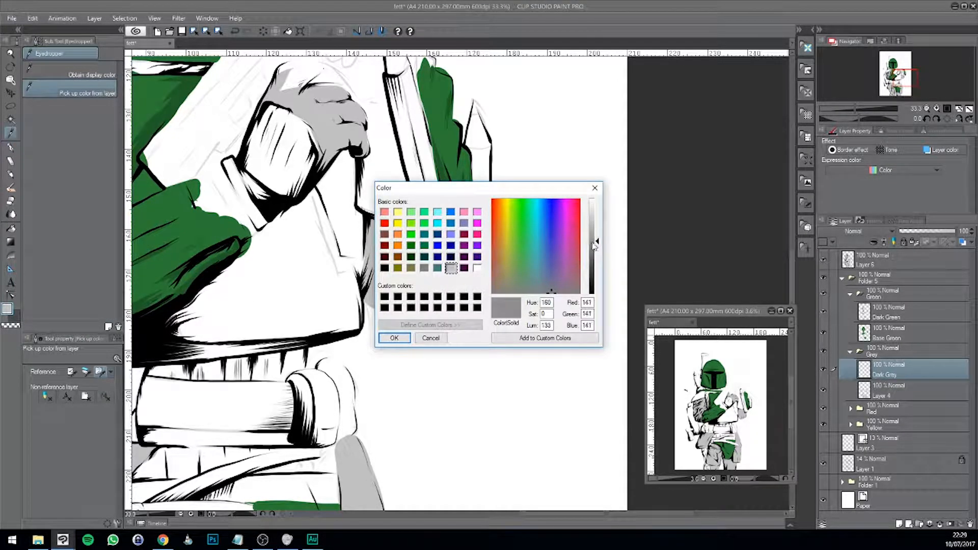
click(594, 238)
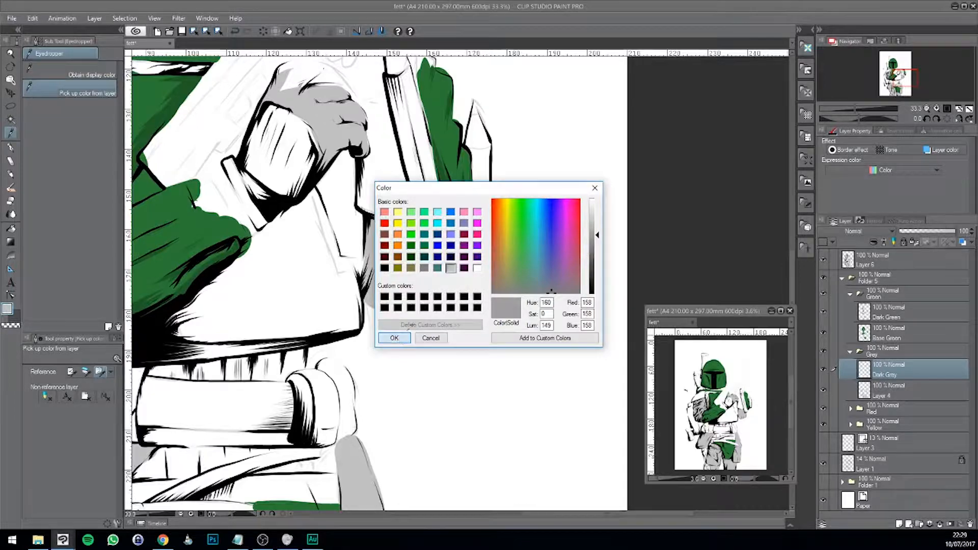
click(394, 338)
key(Tab)
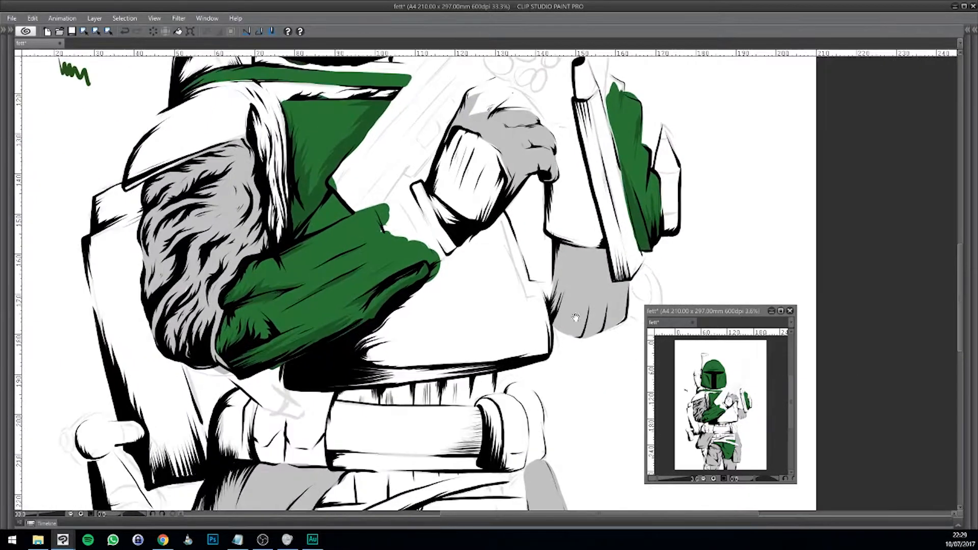
Shade the upper folds, outer edge and middle of the near arm's textured grey sleeve with dark grey strokes.
drag(576, 318, 640, 361)
scroll(579, 362, up, 1)
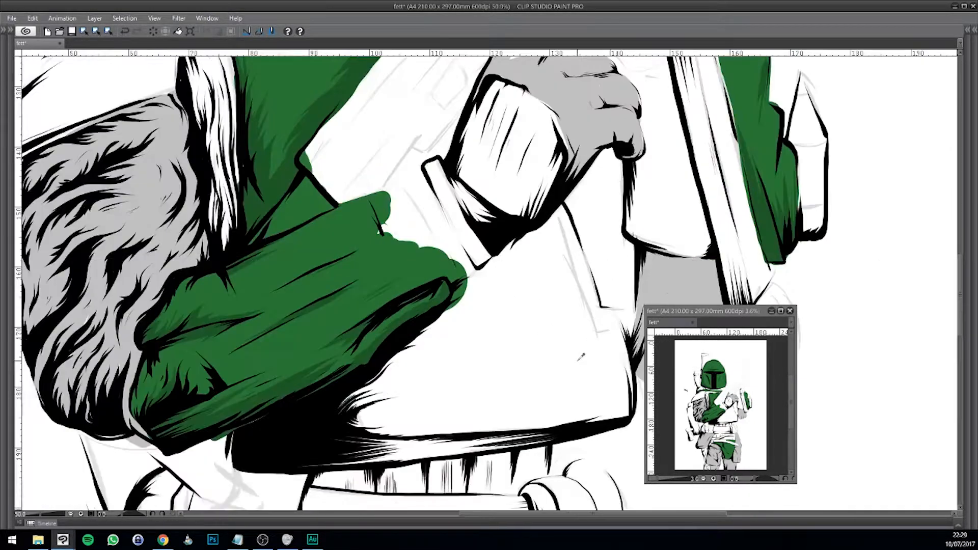
drag(435, 89, 355, 371)
drag(373, 284, 406, 352)
drag(389, 311, 457, 338)
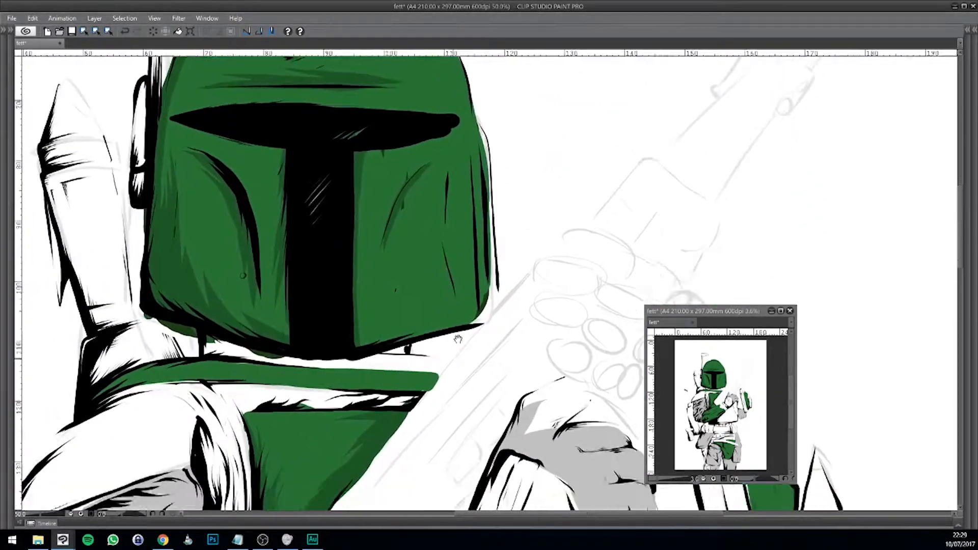
drag(393, 469, 448, 291)
drag(390, 426, 518, 232)
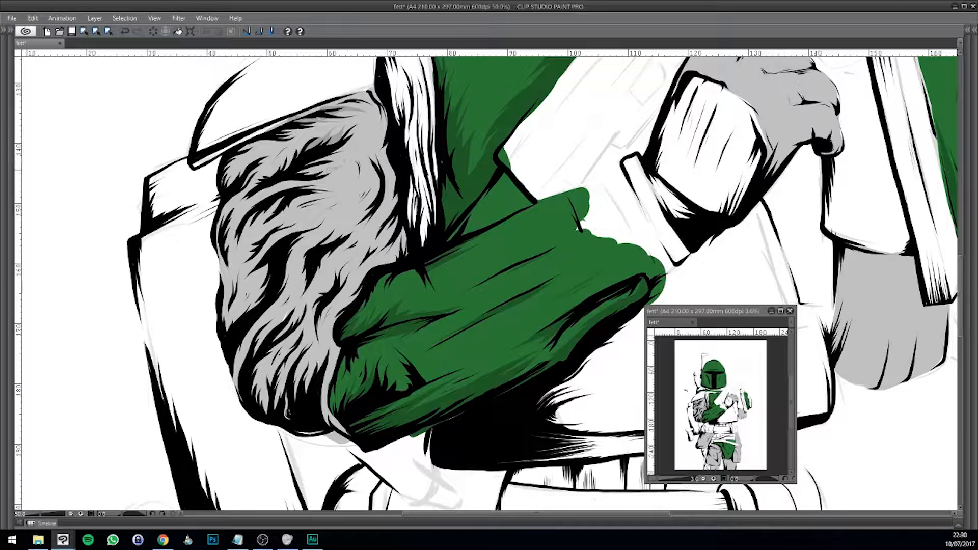
drag(315, 169, 331, 164)
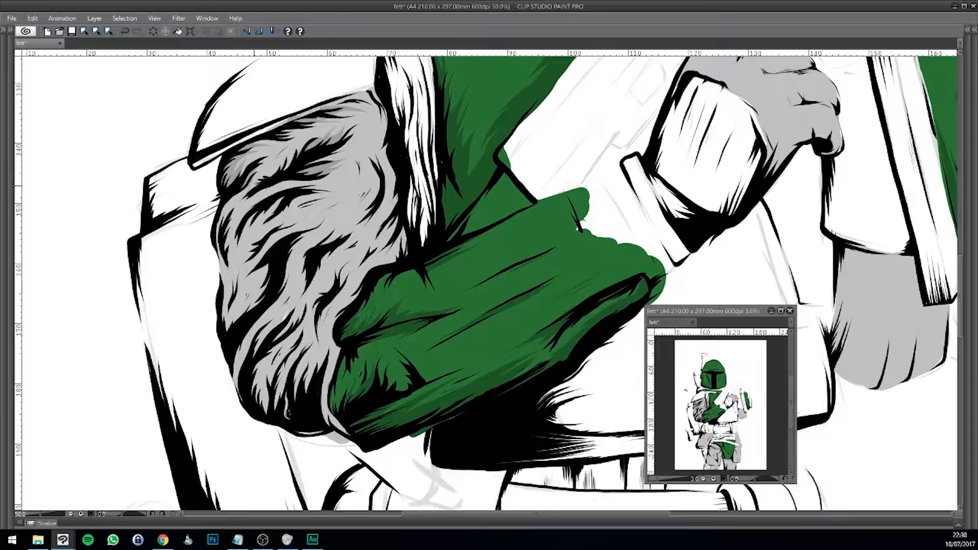
mouse_move(234, 194)
mouse_down()
mouse_move(216, 221)
mouse_move(226, 300)
mouse_up()
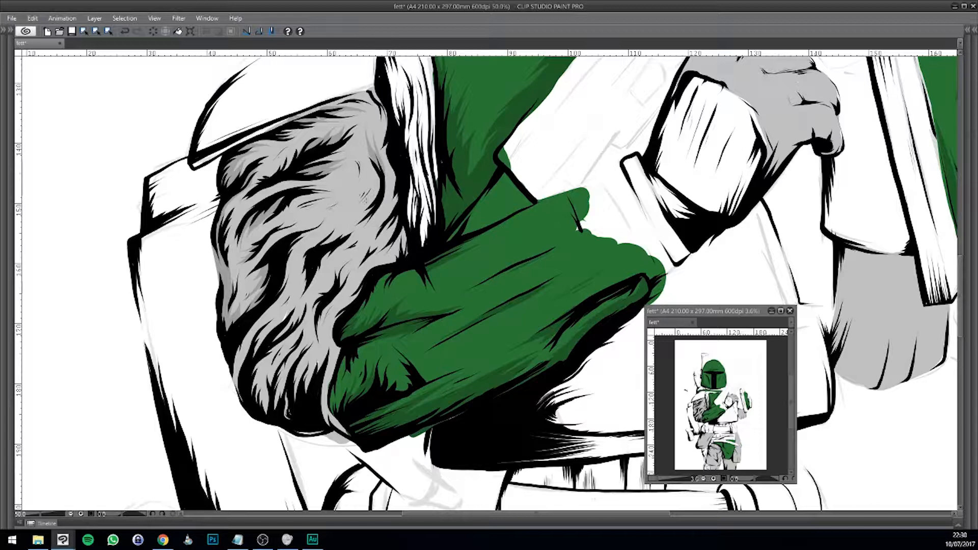
mouse_move(367, 187)
mouse_down()
mouse_move(291, 261)
mouse_move(283, 317)
mouse_move(255, 356)
mouse_up()
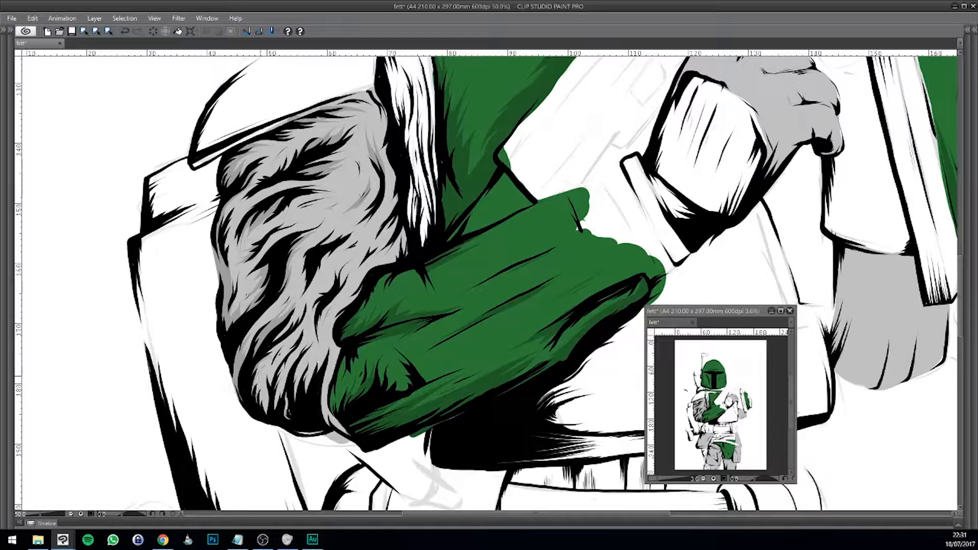
Add dark grey strokes to the lower folds and elbow side of the near grey sleeve, undoing the last stroke.
drag(258, 378, 265, 418)
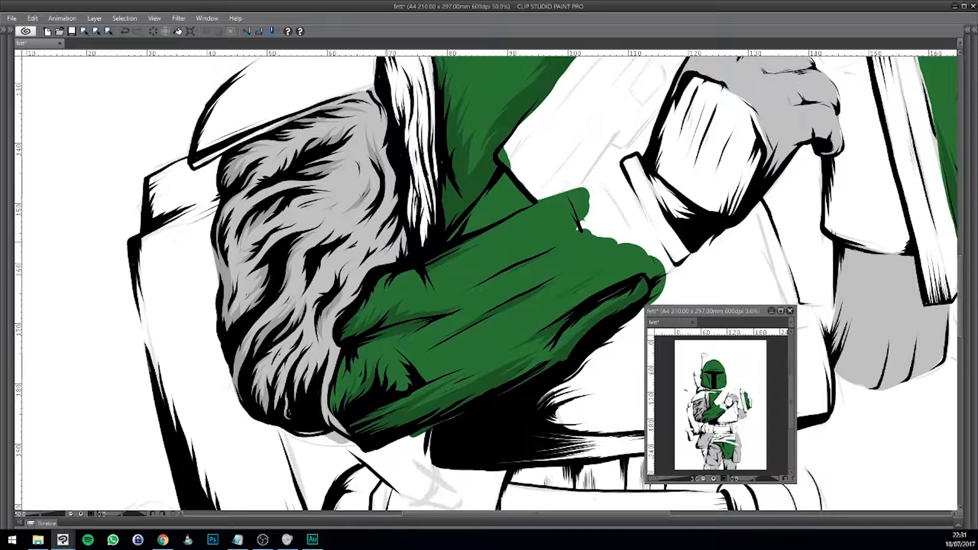
drag(389, 246, 342, 296)
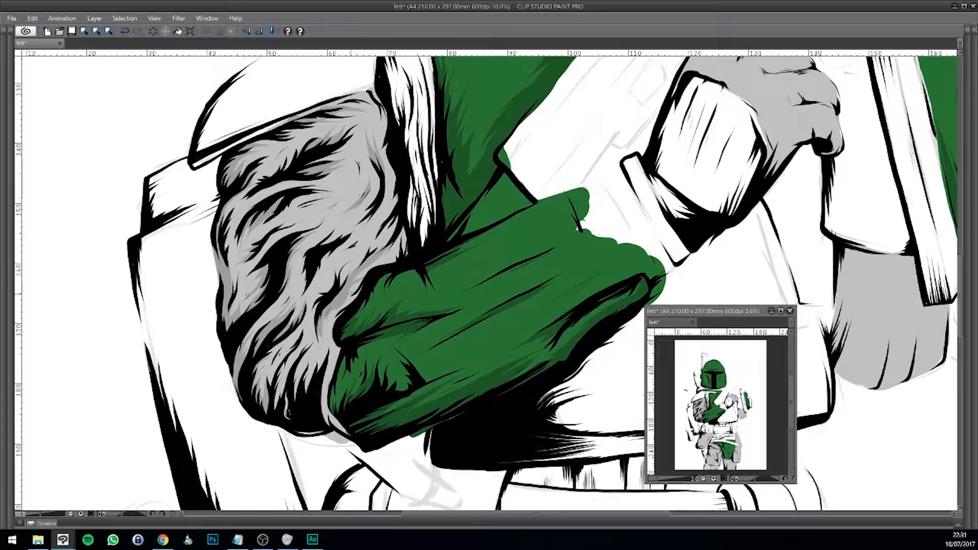
mouse_move(339, 347)
mouse_down()
mouse_move(324, 386)
mouse_move(327, 417)
mouse_move(353, 437)
mouse_move(341, 426)
mouse_up()
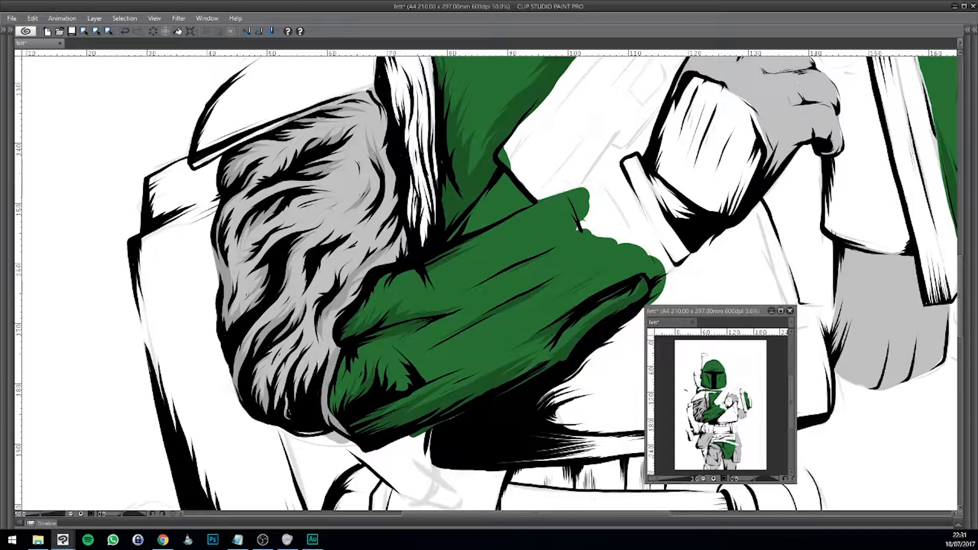
drag(322, 356, 306, 392)
drag(295, 358, 276, 408)
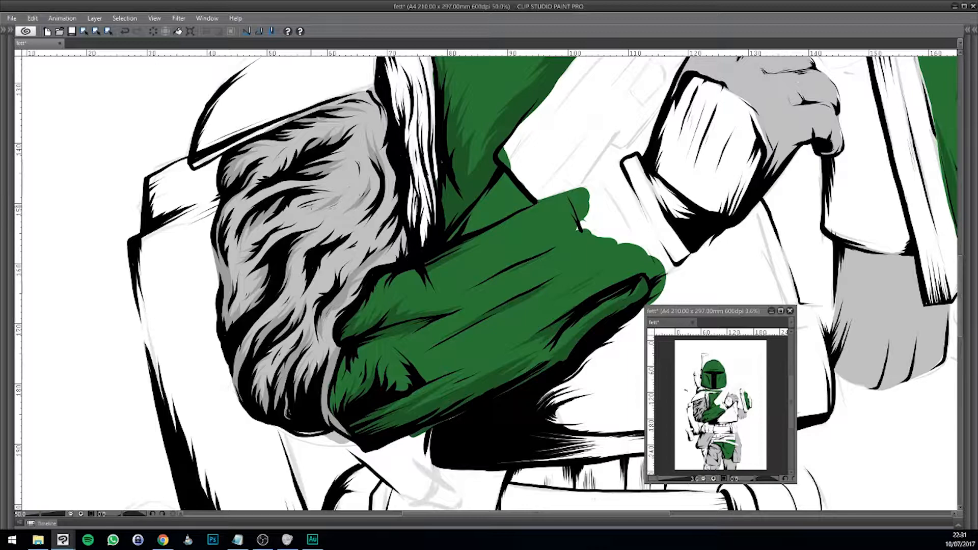
key(ctrl+z)
drag(408, 206, 377, 244)
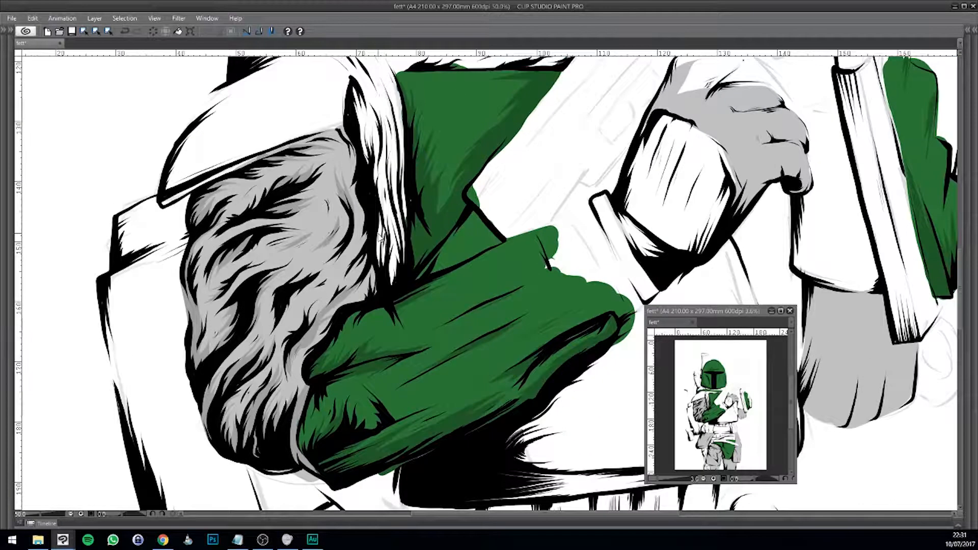
scroll(381, 239, down, 2)
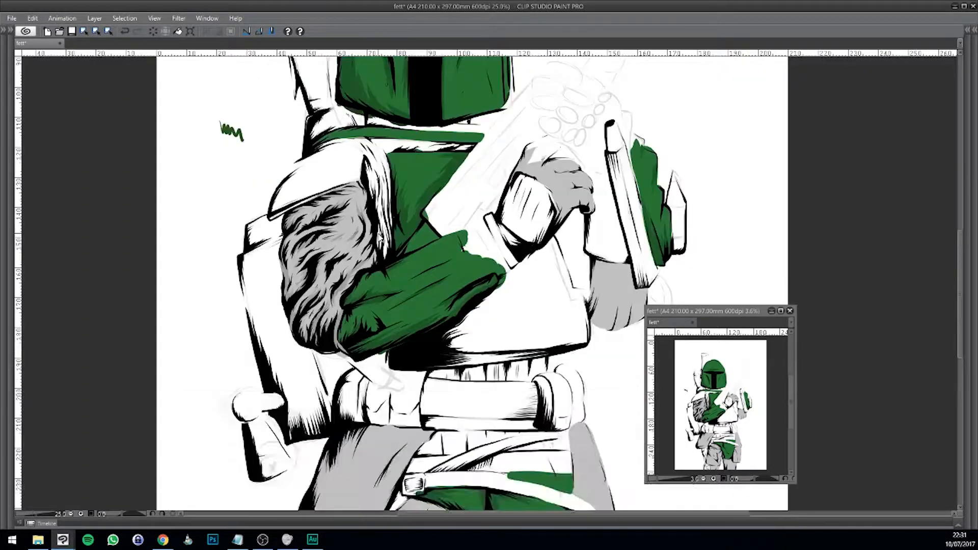
scroll(379, 237, up, 2)
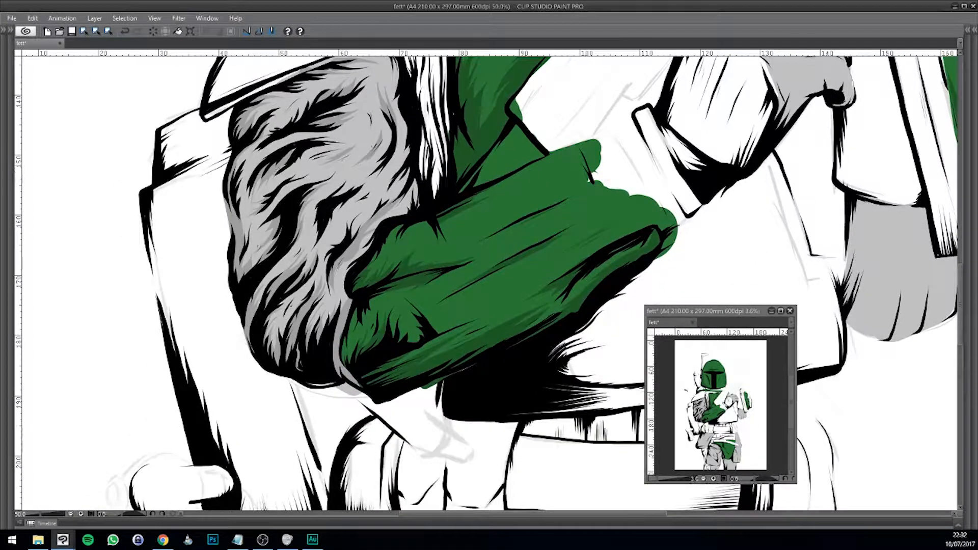
Add dark grey strokes to the near sleeve's outer and upper folds and along its inner edge beside the hanging braid.
drag(273, 180, 270, 200)
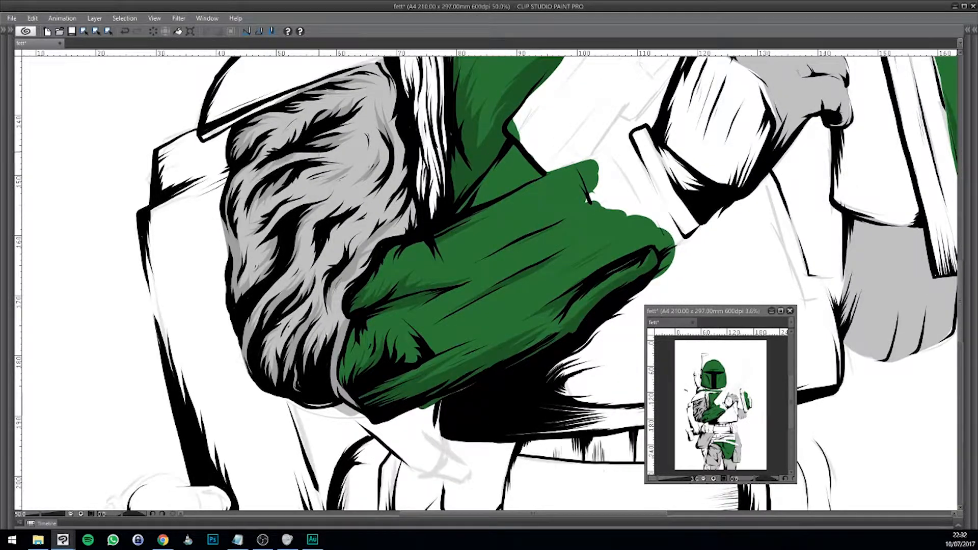
drag(348, 177, 420, 243)
drag(575, 301, 611, 318)
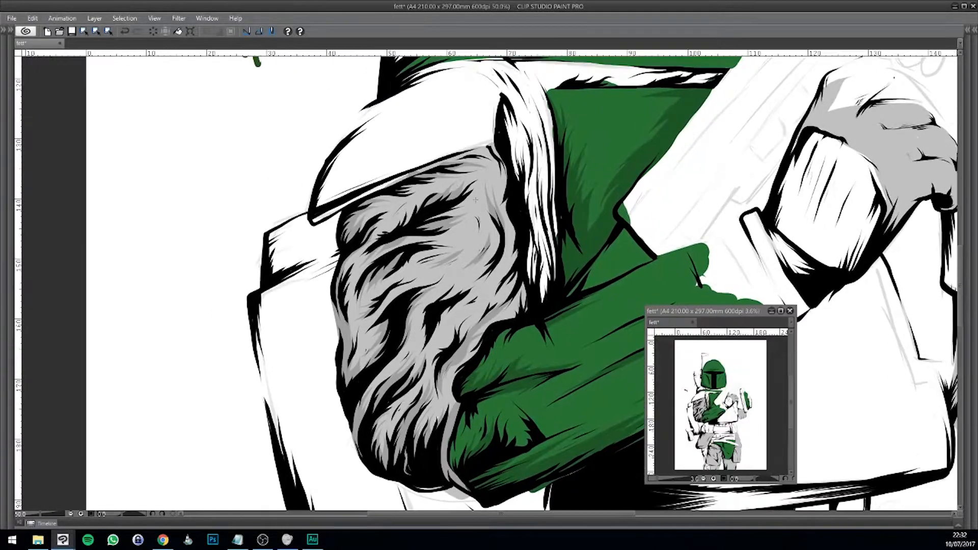
drag(437, 185, 403, 192)
mouse_move(539, 211)
mouse_down()
mouse_move(473, 250)
mouse_move(391, 269)
mouse_up()
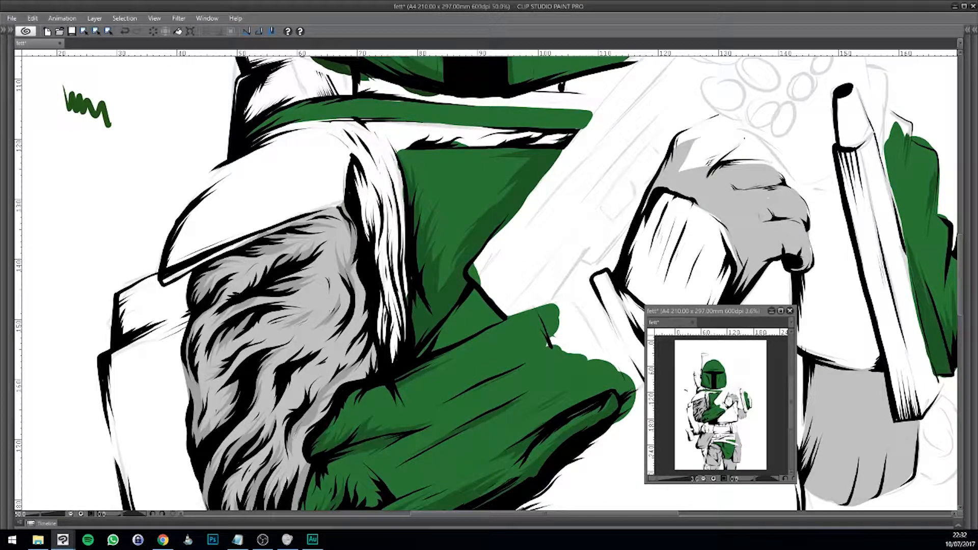
drag(357, 261, 364, 320)
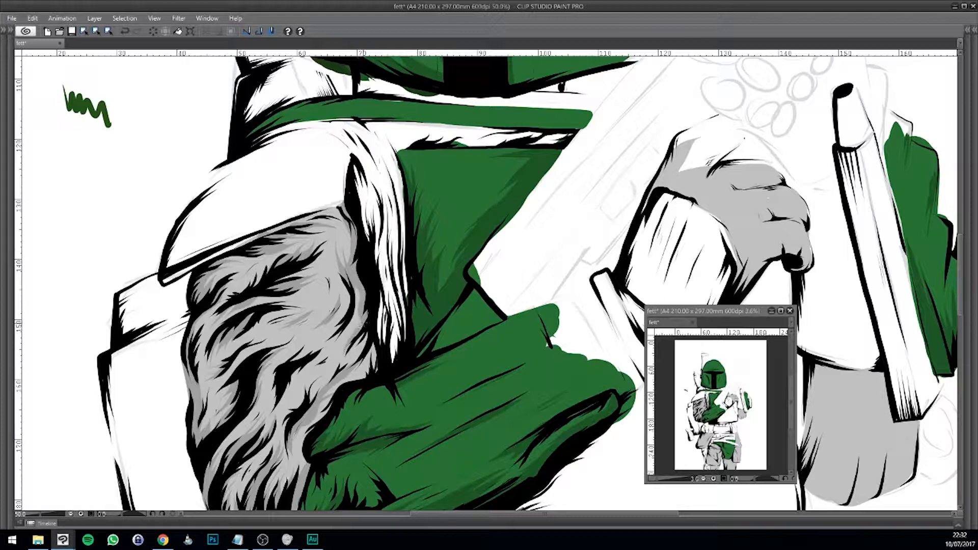
mouse_move(368, 335)
mouse_down()
mouse_move(361, 350)
mouse_move(391, 392)
mouse_move(421, 341)
mouse_move(371, 351)
mouse_up()
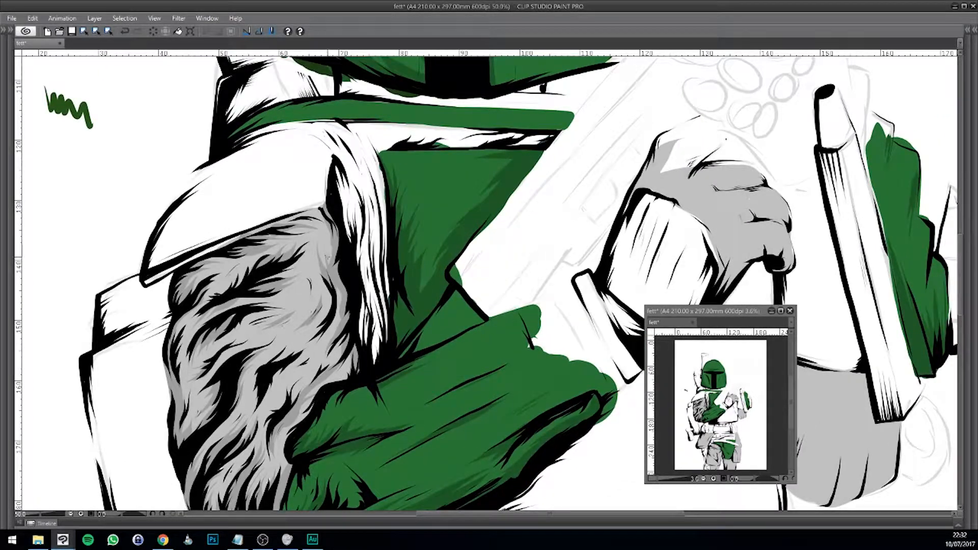
drag(329, 255, 333, 233)
scroll(329, 248, down, 4)
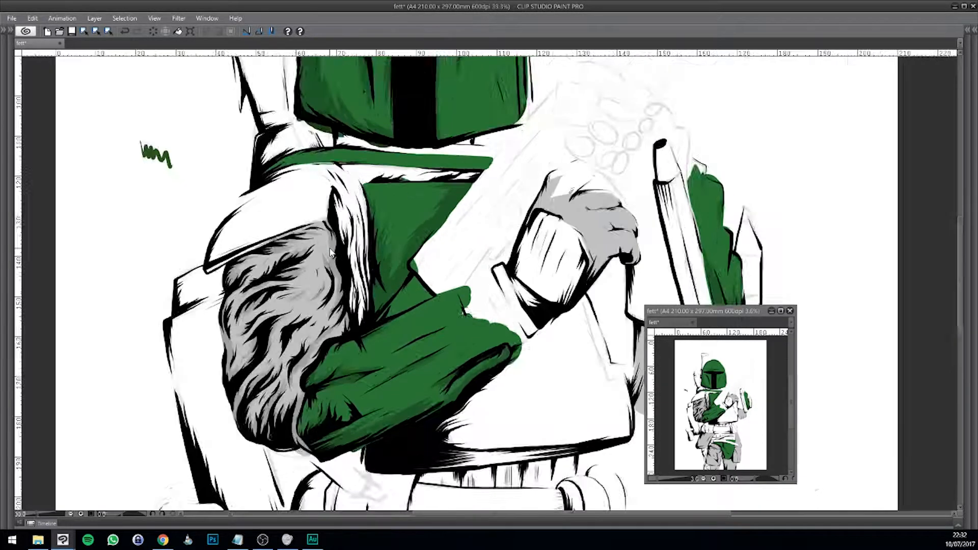
scroll(329, 249, up, 3)
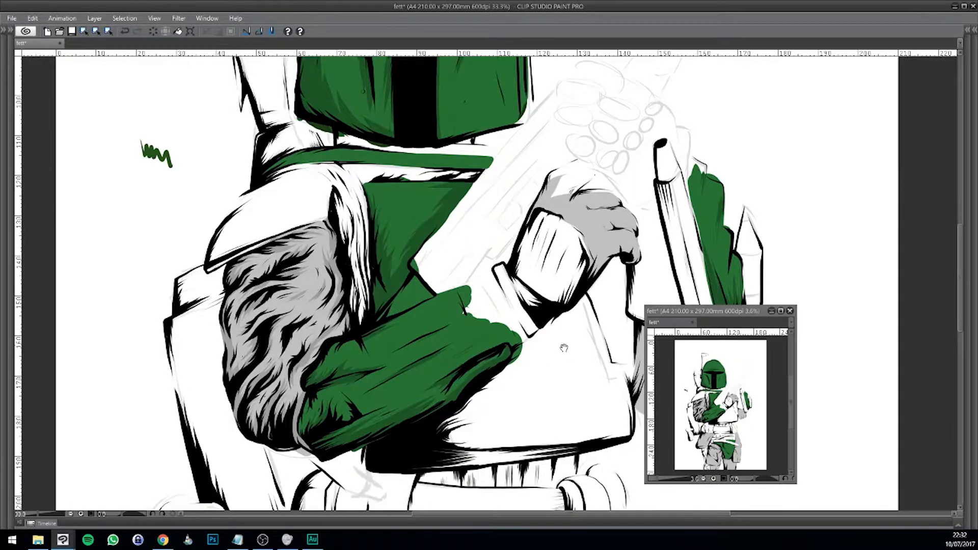
Shade the outer side of the grey hip pouch with long dark grey strokes, undoing the last two strokes.
mouse_move(563, 347)
mouse_down()
mouse_move(484, 282)
mouse_move(485, 156)
mouse_up()
drag(444, 327, 462, 282)
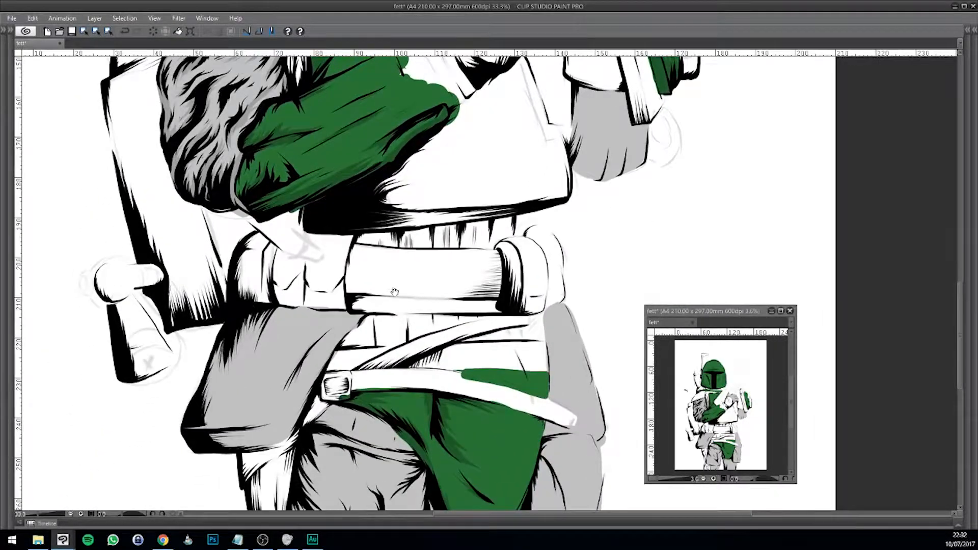
scroll(357, 332, down, 3)
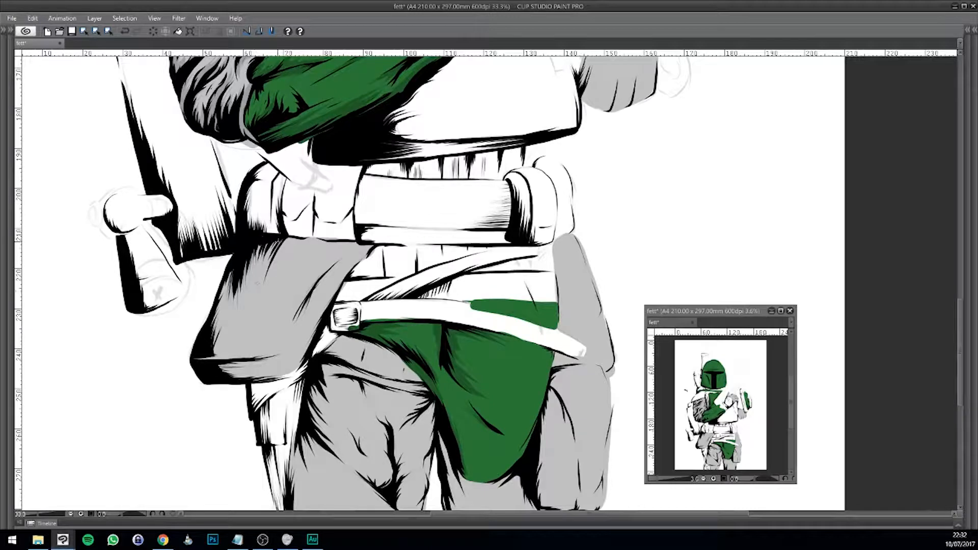
mouse_move(236, 357)
mouse_down()
mouse_move(237, 313)
mouse_move(257, 257)
mouse_move(277, 237)
mouse_up()
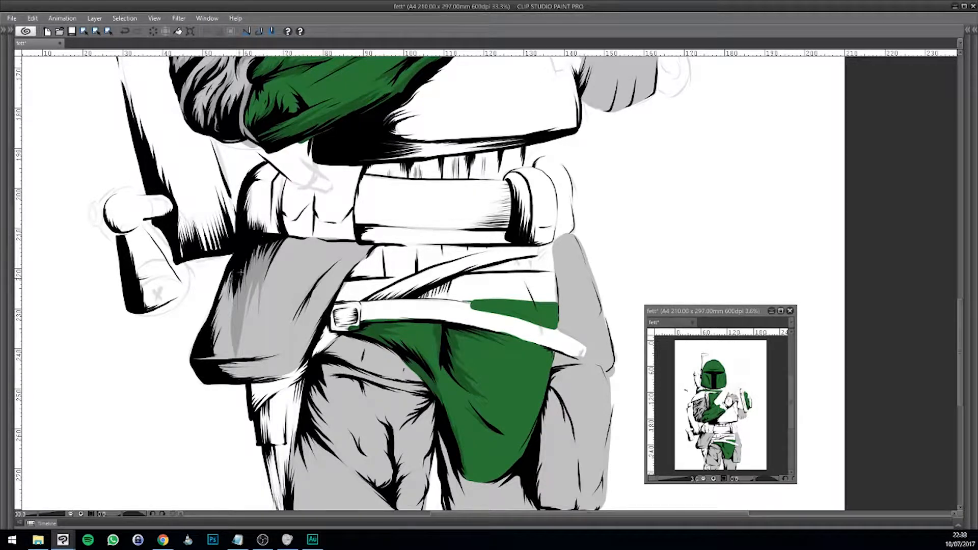
mouse_move(240, 274)
mouse_down()
mouse_move(204, 358)
mouse_move(230, 320)
mouse_move(232, 355)
mouse_up()
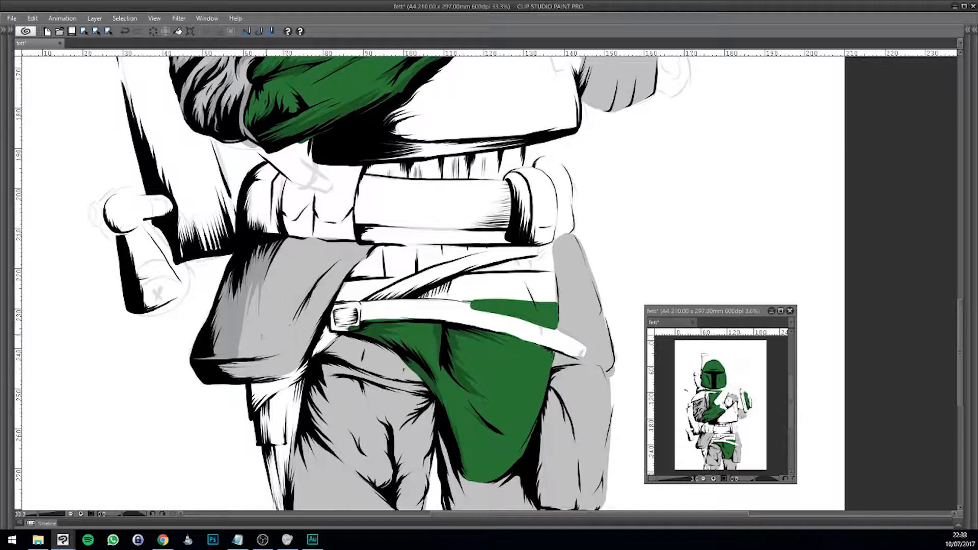
drag(242, 339, 241, 358)
mouse_move(268, 286)
mouse_down()
mouse_move(291, 234)
mouse_move(293, 243)
mouse_up()
key(ctrl+z)
key(ctrl+z)
Extend the dark grey shading across the hip pouch's front and along its lower edge and corner.
drag(283, 302, 295, 312)
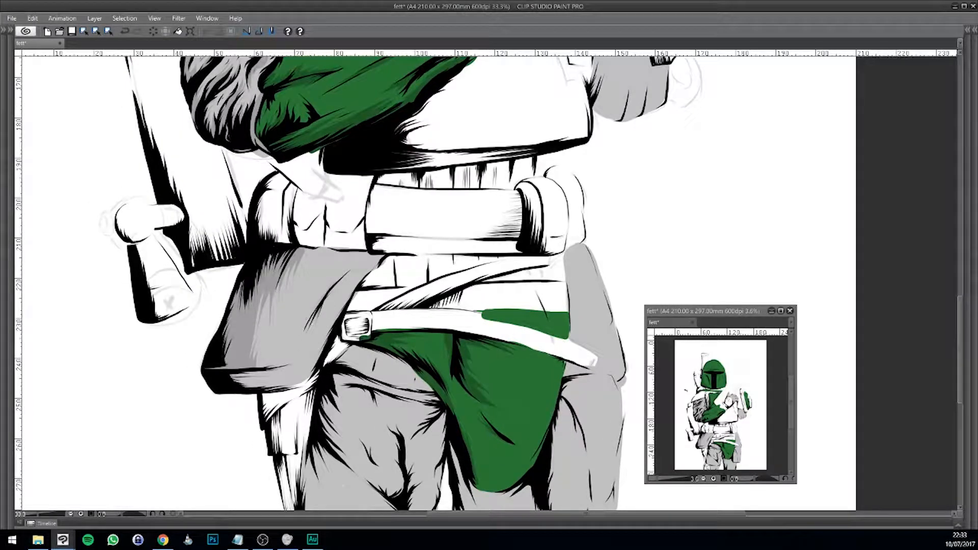
drag(298, 353, 321, 310)
drag(386, 349, 440, 278)
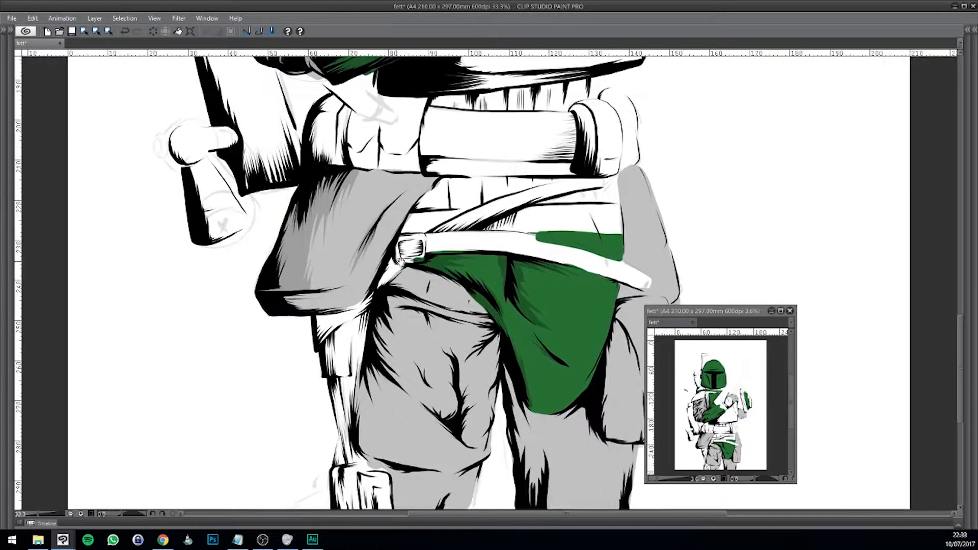
drag(352, 300, 429, 260)
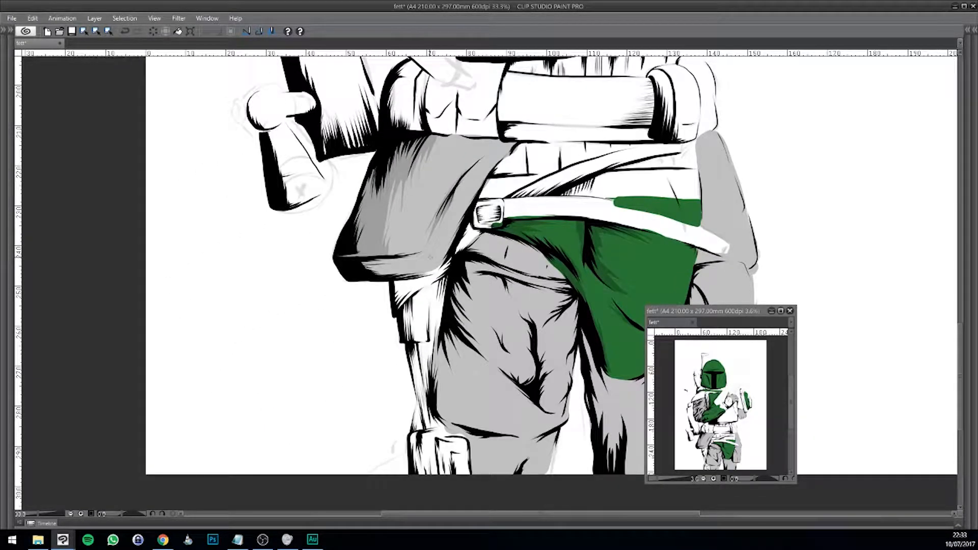
drag(473, 380, 442, 162)
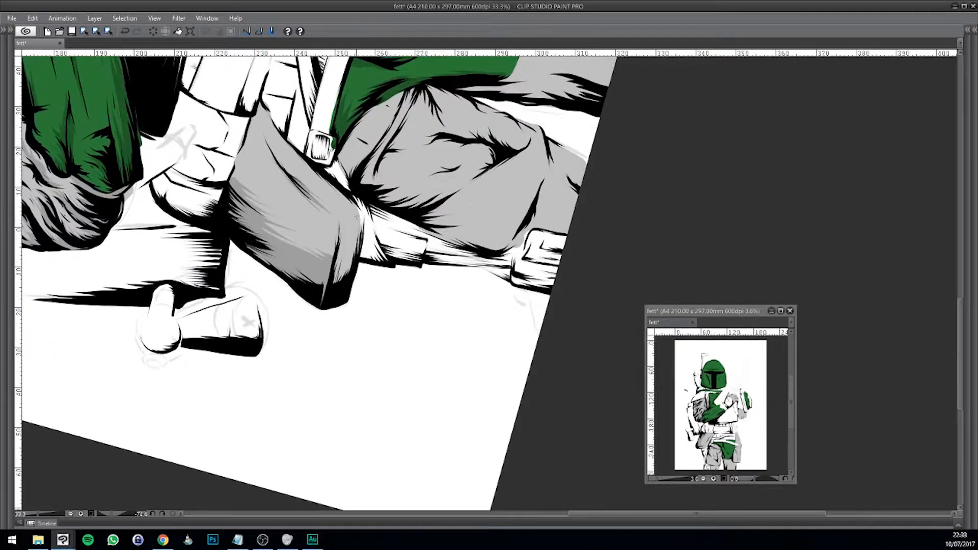
drag(358, 218, 343, 285)
mouse_move(353, 236)
mouse_down()
mouse_move(340, 282)
mouse_move(332, 279)
mouse_move(340, 262)
mouse_move(337, 274)
mouse_up()
drag(386, 231, 451, 196)
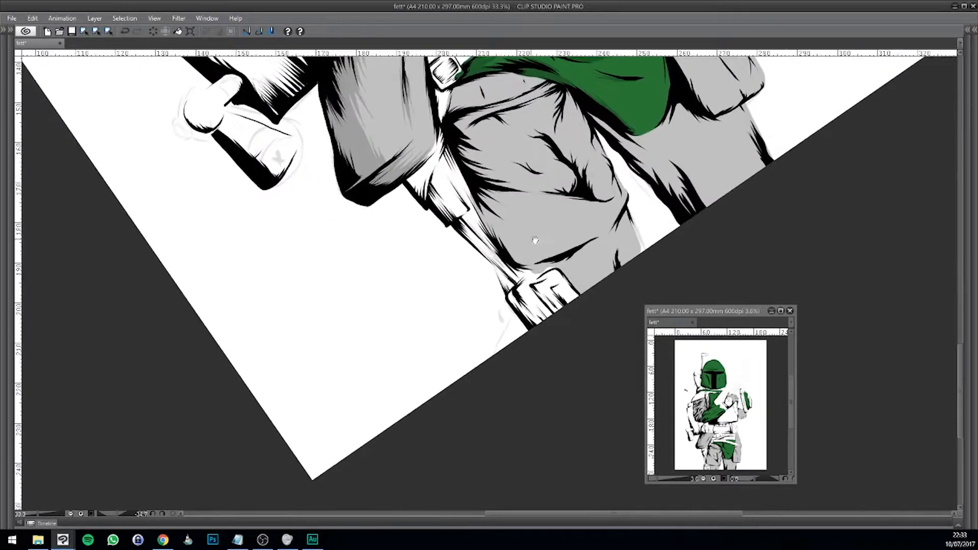
drag(535, 240, 326, 355)
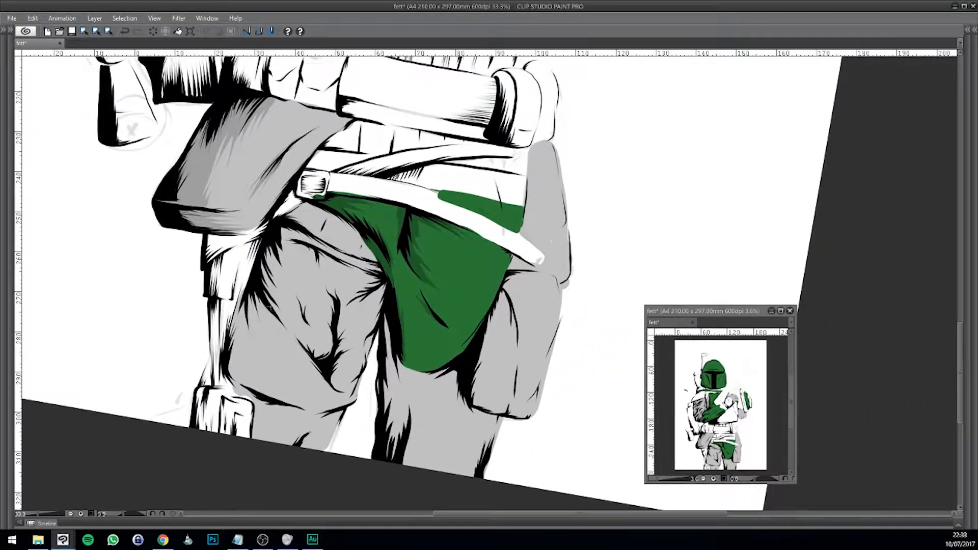
Add dark grey strokes fanning down from the upper outer corner of the near thigh, undoing unwanted strokes along the way.
mouse_move(267, 312)
mouse_down()
mouse_move(336, 399)
mouse_move(255, 301)
mouse_up()
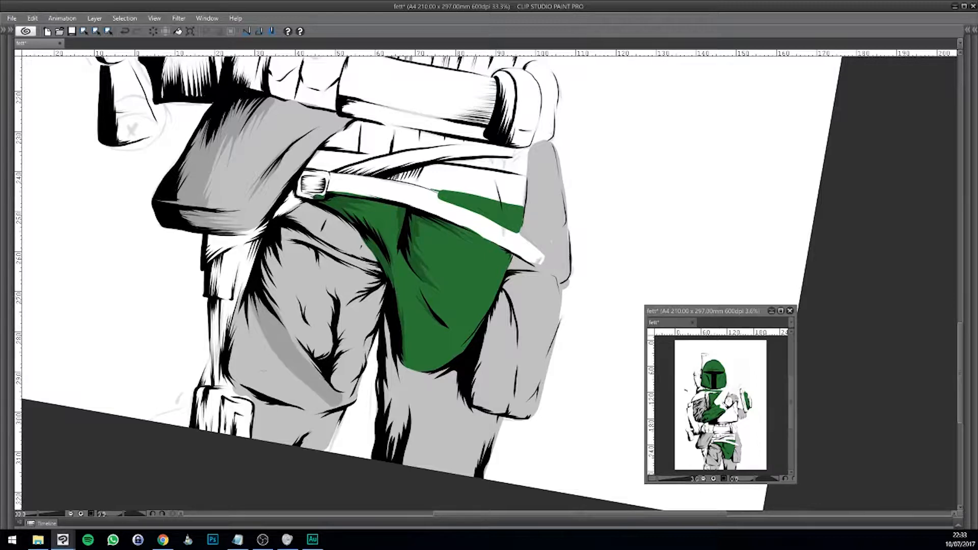
key(ctrl+z)
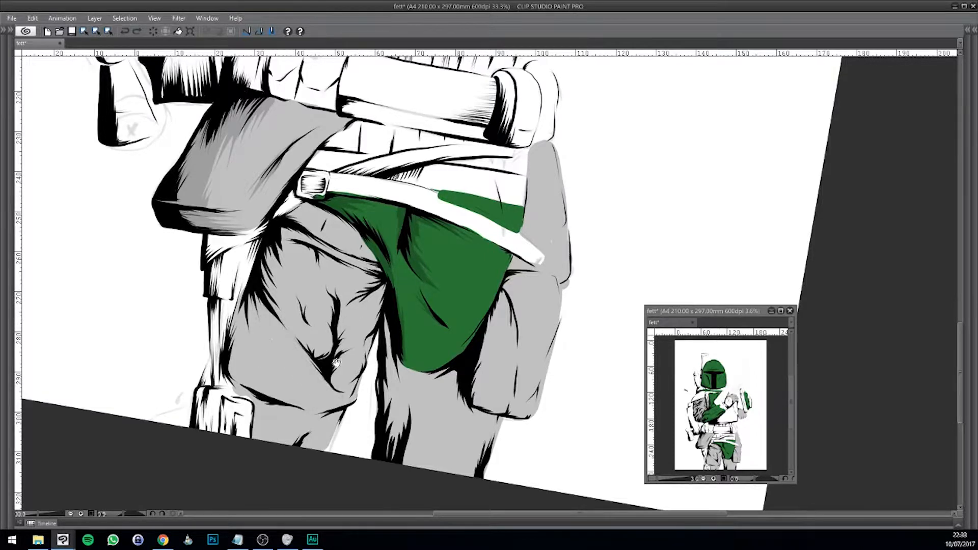
scroll(332, 382, down, 3)
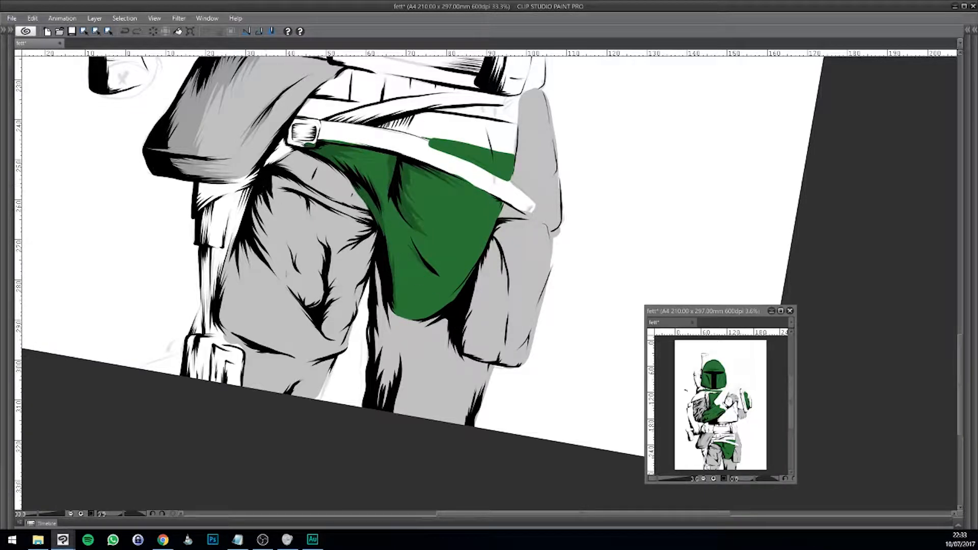
drag(288, 284, 257, 200)
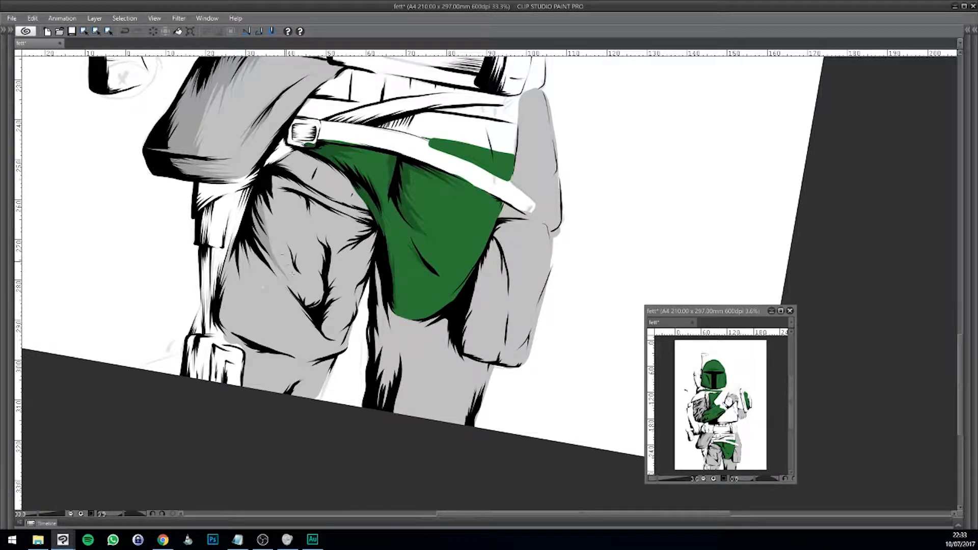
drag(287, 269, 261, 197)
key(ctrl+z)
drag(281, 253, 253, 185)
drag(275, 235, 255, 187)
mouse_move(277, 227)
mouse_down()
mouse_move(265, 203)
mouse_move(270, 175)
mouse_up()
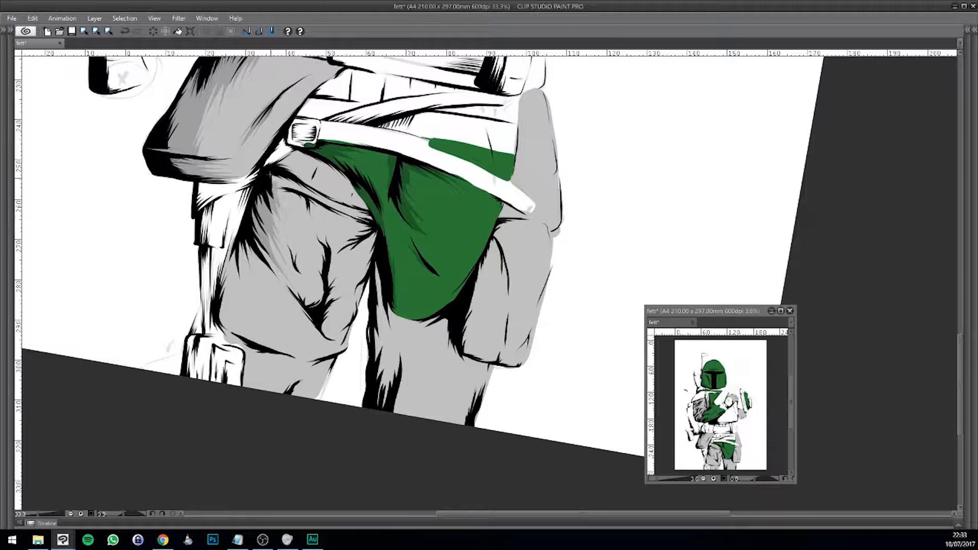
drag(284, 210, 276, 180)
drag(256, 241, 312, 302)
Shade the central folds of the near thigh with dark grey strokes running down towards the black crease.
mouse_move(416, 236)
mouse_down()
mouse_move(458, 252)
mouse_move(448, 327)
mouse_move(444, 307)
mouse_up()
scroll(444, 307, down, 2)
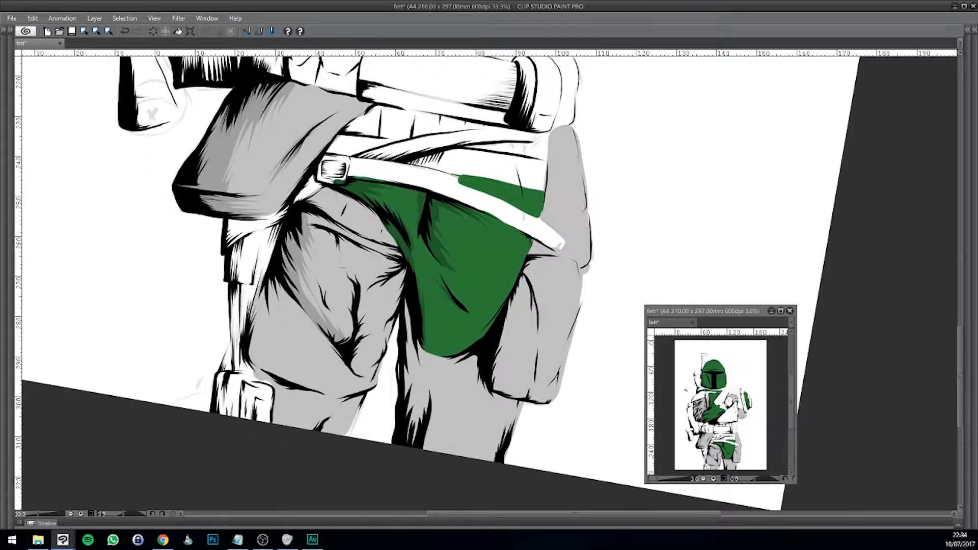
mouse_move(339, 262)
mouse_down()
mouse_move(355, 315)
mouse_move(346, 337)
mouse_up()
drag(338, 290, 344, 335)
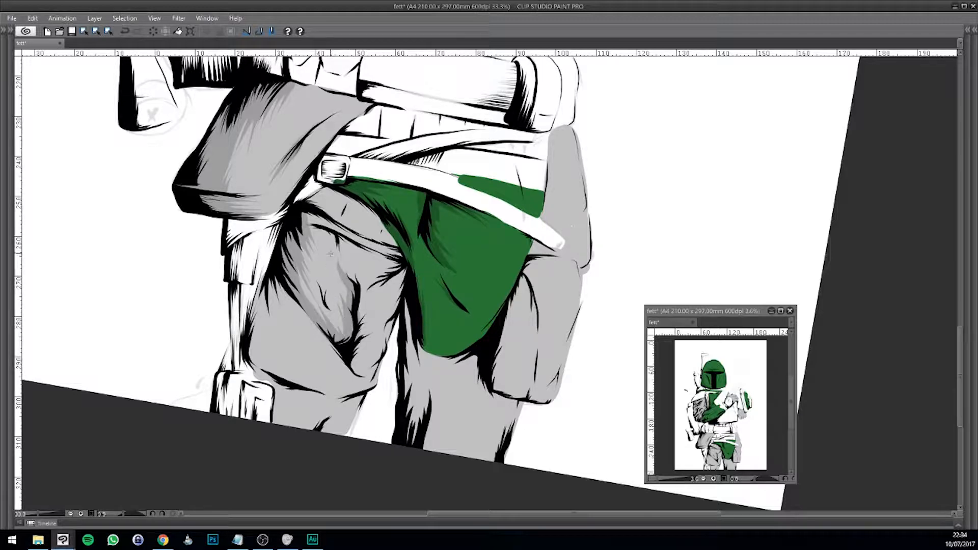
drag(329, 260, 347, 302)
drag(318, 272, 305, 244)
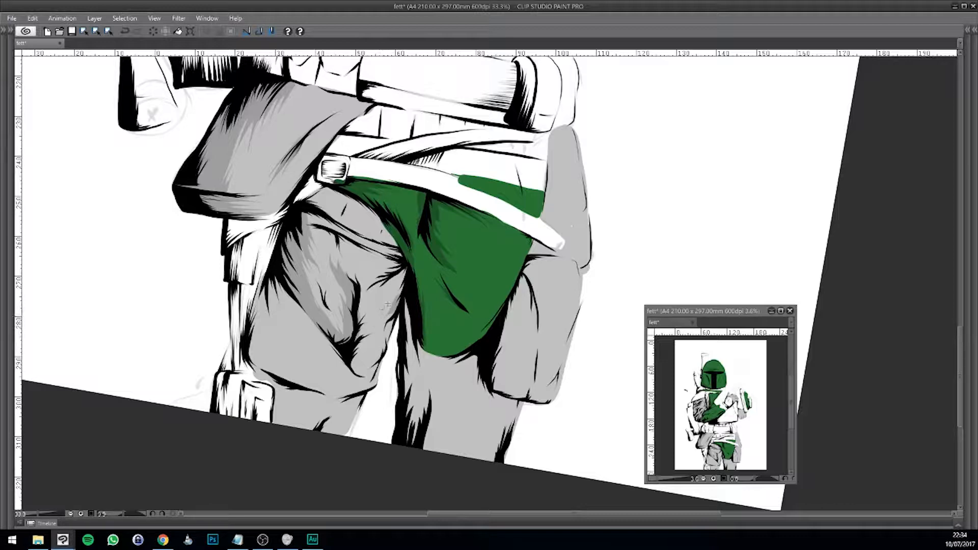
Add dark grey strokes down the inner edge of the near thigh, below the green cloth's side.
drag(392, 292, 408, 269)
drag(395, 284, 376, 357)
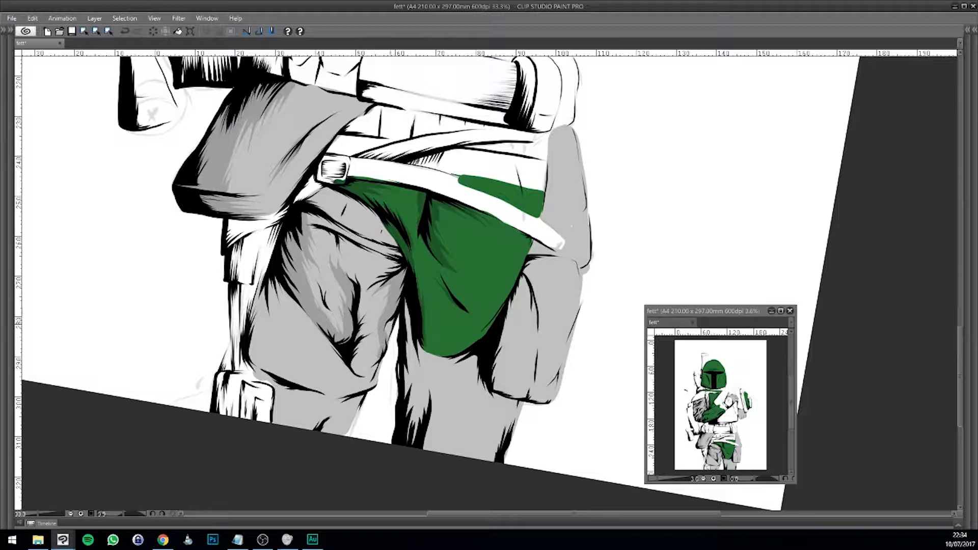
drag(391, 321, 385, 340)
drag(378, 333, 373, 362)
Shade the grey band at the top of the near thigh under the belt buckle, and the fold's lower tip at the knee.
drag(546, 315, 442, 426)
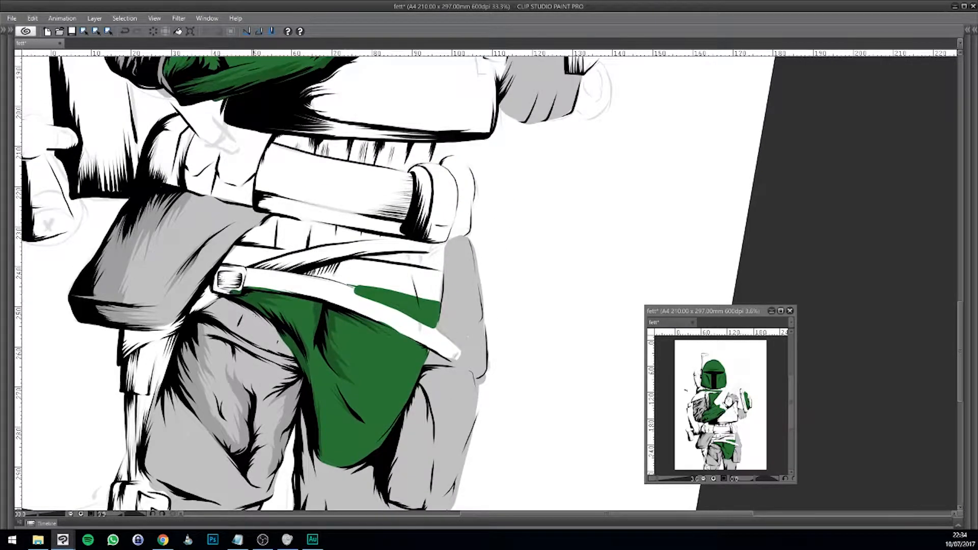
drag(352, 365, 338, 345)
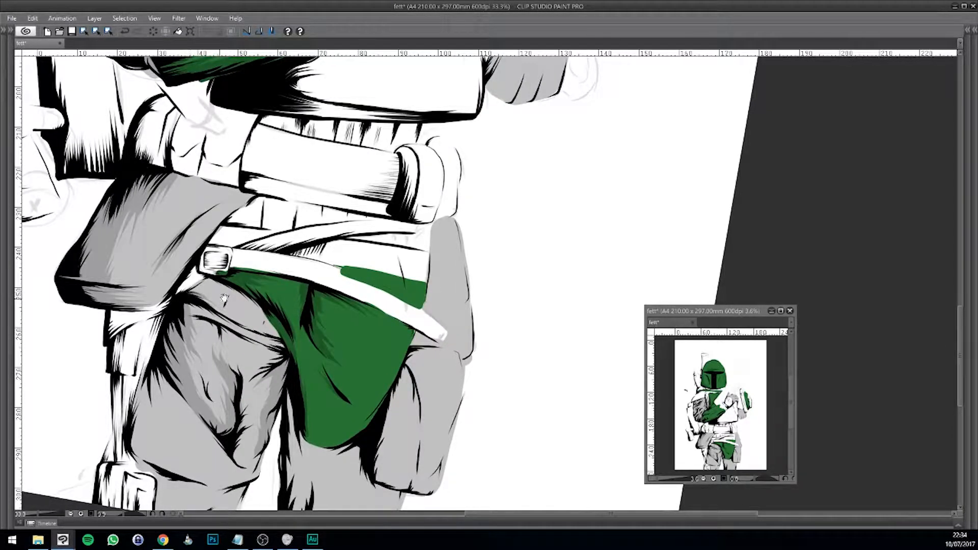
drag(224, 298, 262, 280)
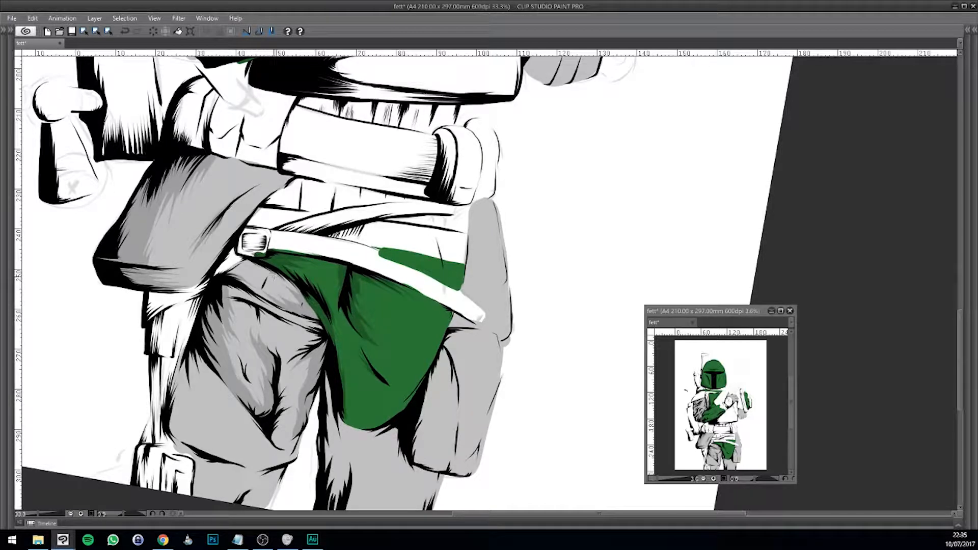
mouse_move(274, 277)
mouse_down()
mouse_move(252, 259)
mouse_move(334, 288)
mouse_up()
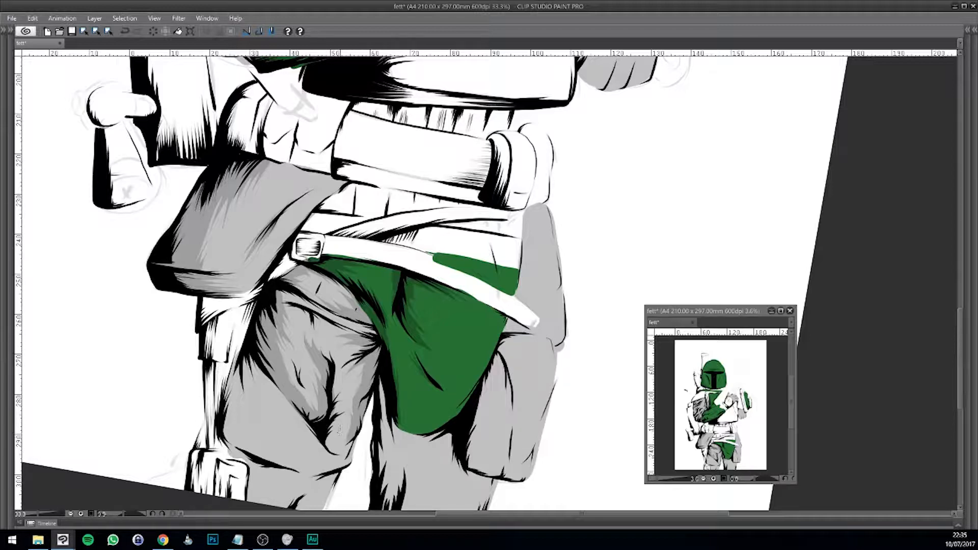
drag(335, 428, 338, 455)
Shade the inner half of the grey pouch on the far thigh with long dark grey strokes.
drag(564, 343, 475, 197)
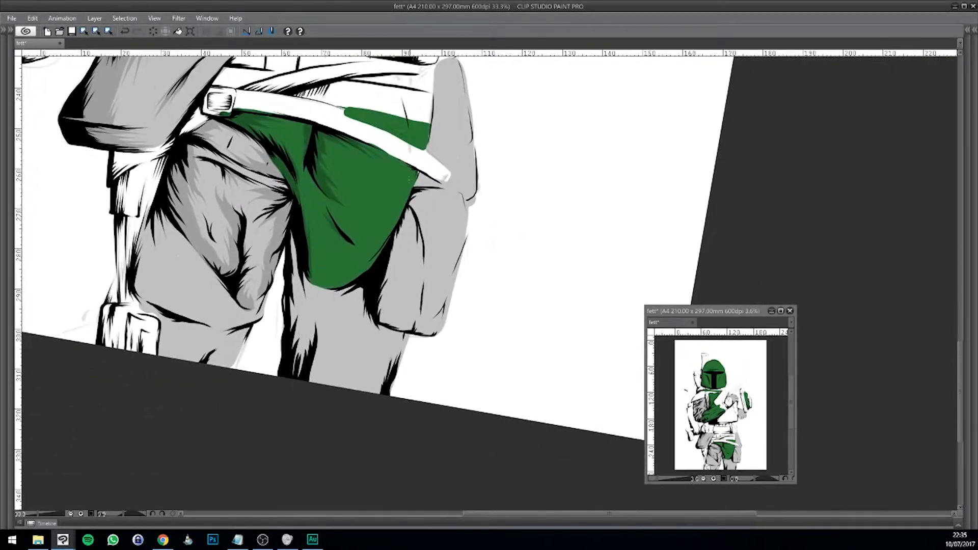
drag(413, 267, 408, 208)
mouse_move(406, 283)
mouse_down()
mouse_move(405, 214)
mouse_move(390, 326)
mouse_up()
mouse_move(400, 235)
mouse_down()
mouse_move(388, 305)
mouse_move(380, 295)
mouse_move(401, 320)
mouse_move(396, 331)
mouse_up()
drag(418, 295, 408, 330)
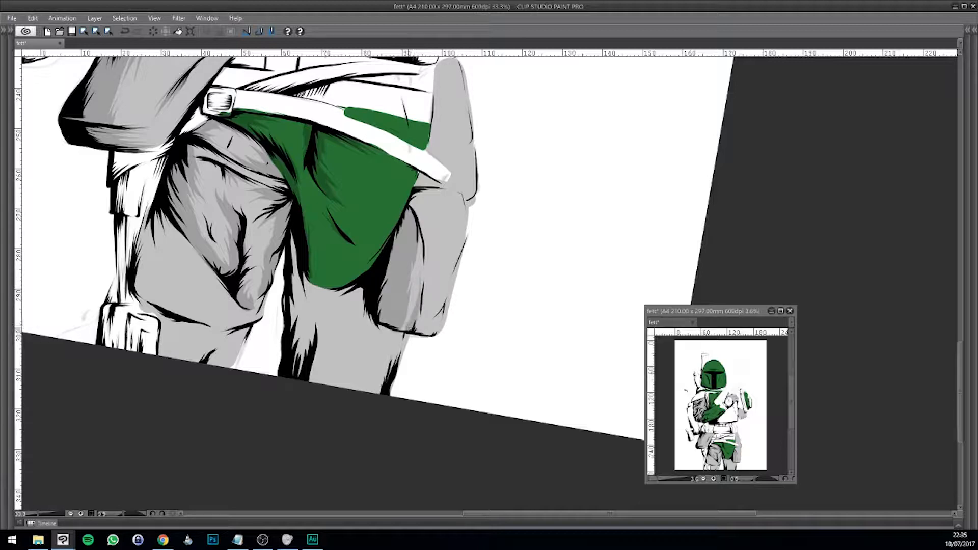
mouse_move(414, 294)
mouse_down()
mouse_move(397, 336)
mouse_move(415, 323)
mouse_move(394, 273)
mouse_up()
Add dark grey strokes to the far trouser leg beneath the green cloth, along its inner edge and upper folds, undoing one stroke.
drag(408, 320, 490, 242)
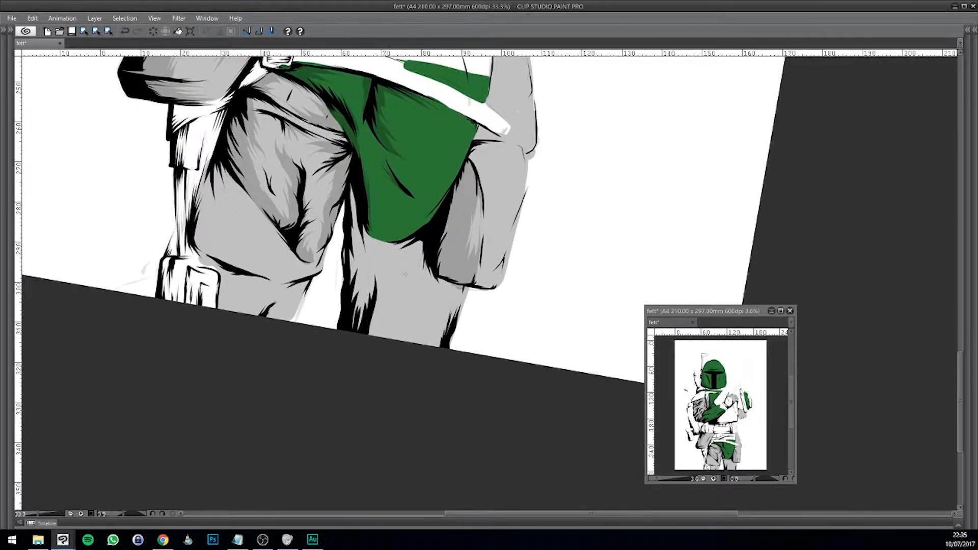
drag(427, 247, 413, 266)
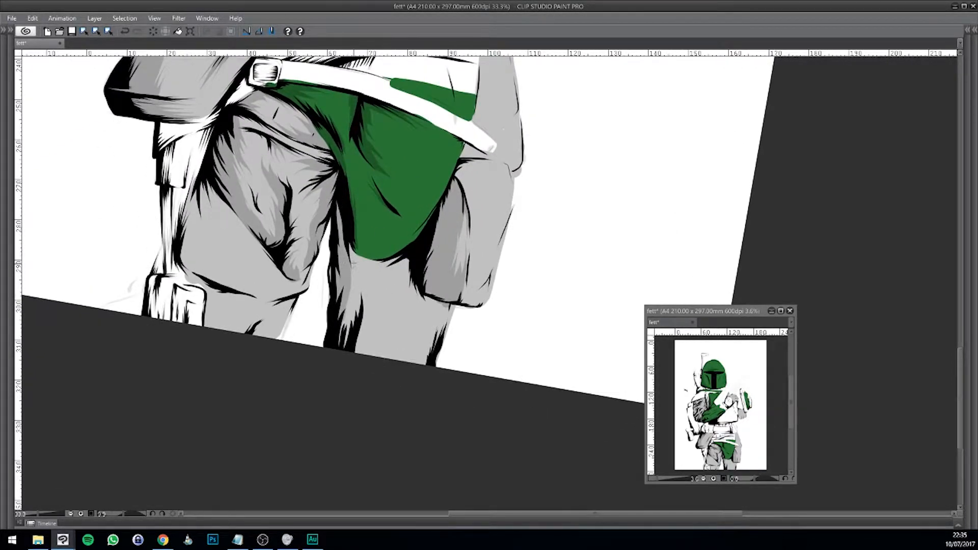
mouse_move(359, 270)
mouse_down()
mouse_move(344, 344)
mouse_move(342, 337)
mouse_up()
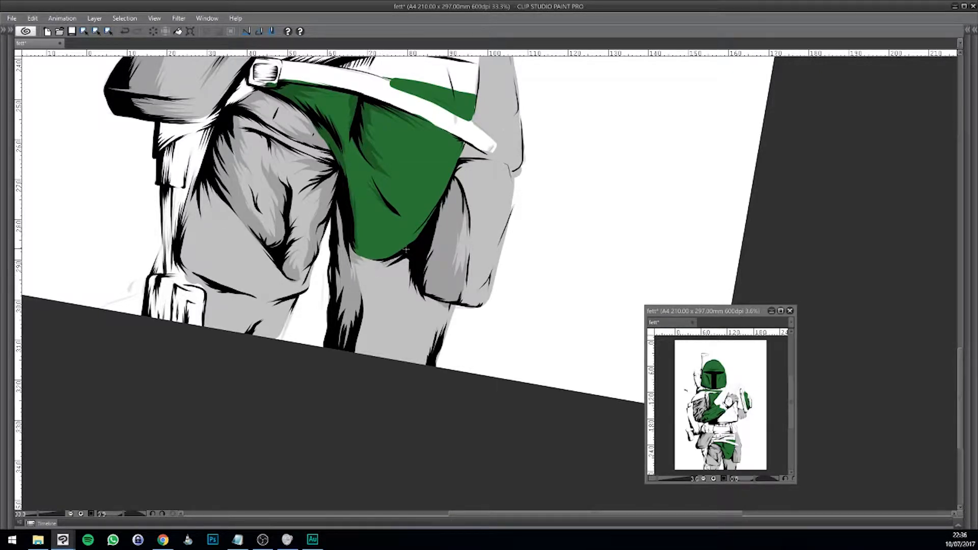
mouse_move(400, 260)
mouse_down()
mouse_move(392, 274)
mouse_move(397, 267)
mouse_move(407, 317)
mouse_move(406, 259)
mouse_move(404, 275)
mouse_up()
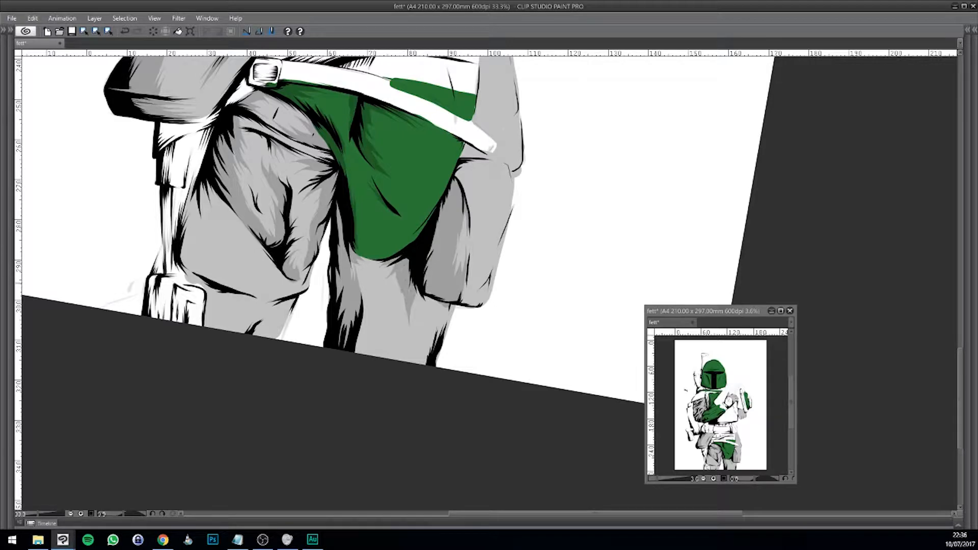
mouse_move(405, 309)
mouse_down()
mouse_move(398, 282)
mouse_move(430, 309)
mouse_up()
key(ctrl+z)
drag(441, 336, 472, 291)
mouse_move(406, 278)
mouse_down()
mouse_move(388, 305)
mouse_move(405, 277)
mouse_move(401, 310)
mouse_up()
mouse_move(418, 271)
mouse_down()
mouse_move(407, 311)
mouse_move(442, 316)
mouse_up()
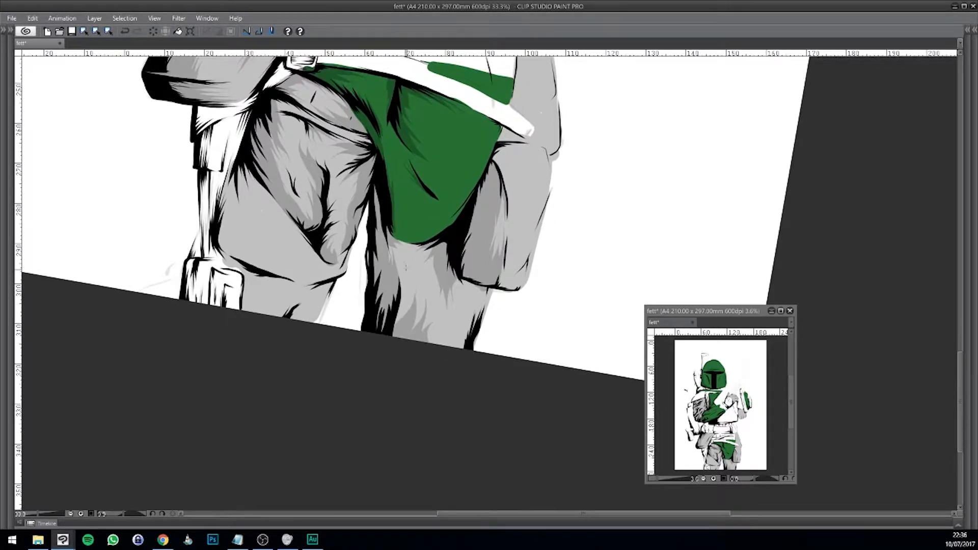
mouse_move(407, 288)
mouse_down()
mouse_move(400, 321)
mouse_move(437, 308)
mouse_move(453, 311)
mouse_move(447, 318)
mouse_move(533, 309)
mouse_up()
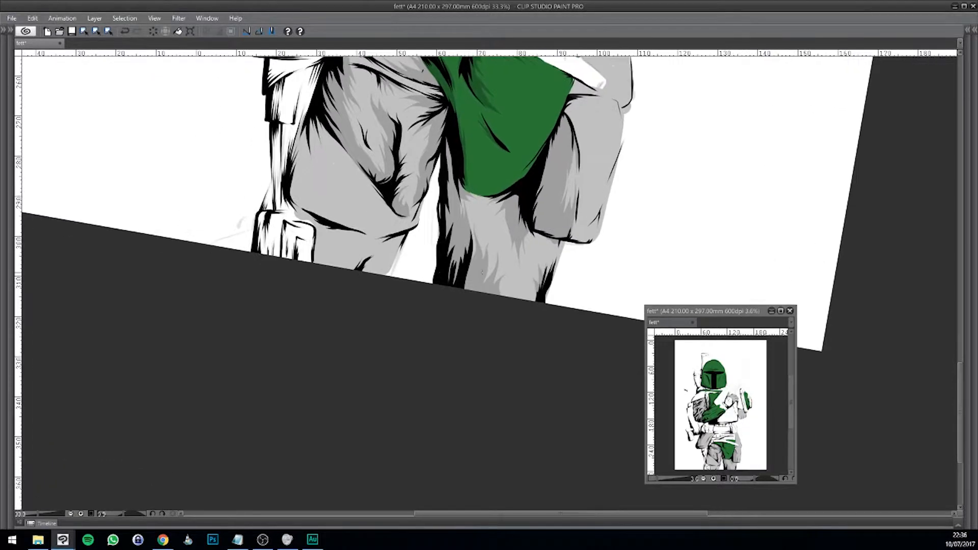
Shade the outer lower panel of the near thigh with dark grey strokes from its upper corner and along its outer edge.
mouse_move(387, 251)
mouse_down()
mouse_move(350, 283)
mouse_move(404, 303)
mouse_move(399, 332)
mouse_up()
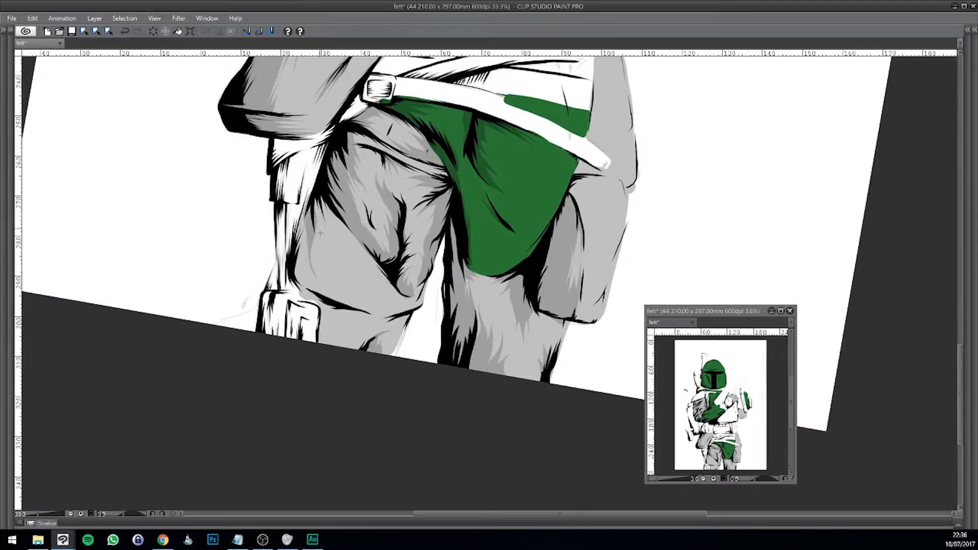
drag(327, 258, 312, 195)
drag(351, 249, 321, 198)
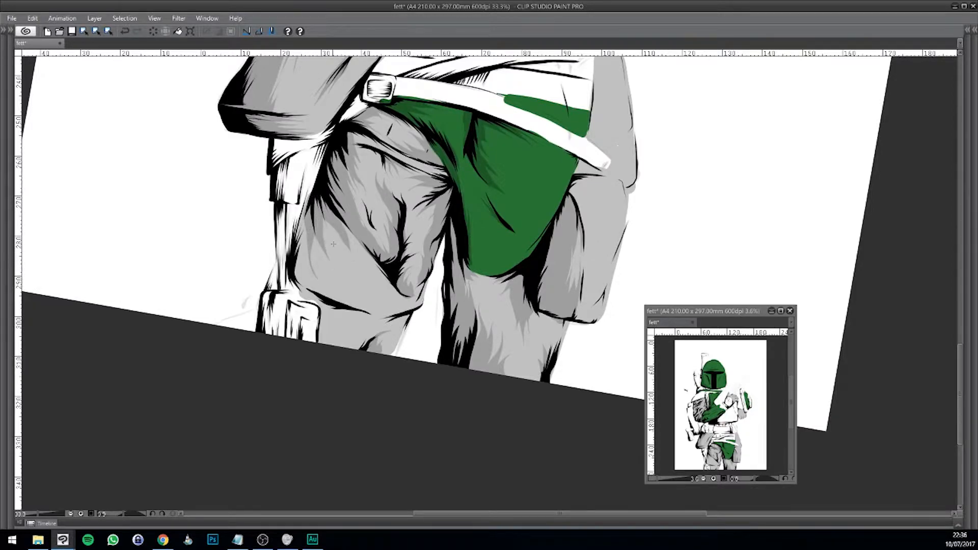
drag(333, 244, 326, 227)
drag(307, 277, 302, 222)
mouse_move(298, 270)
mouse_down()
mouse_move(302, 216)
mouse_move(294, 270)
mouse_up()
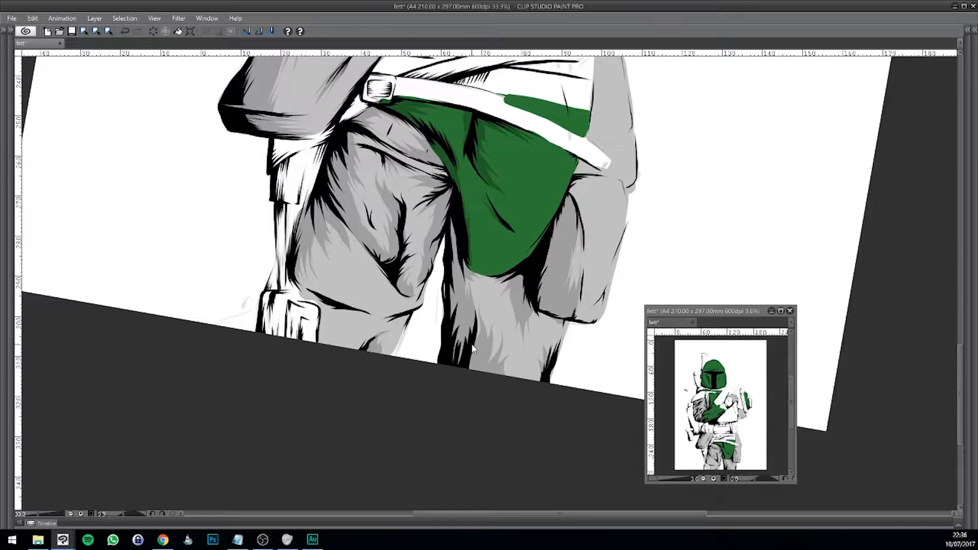
Add dark grey strokes along the hip pouch's upper edge and inner side, undoing the first two attempts.
scroll(472, 344, down, 5)
scroll(471, 344, up, 4)
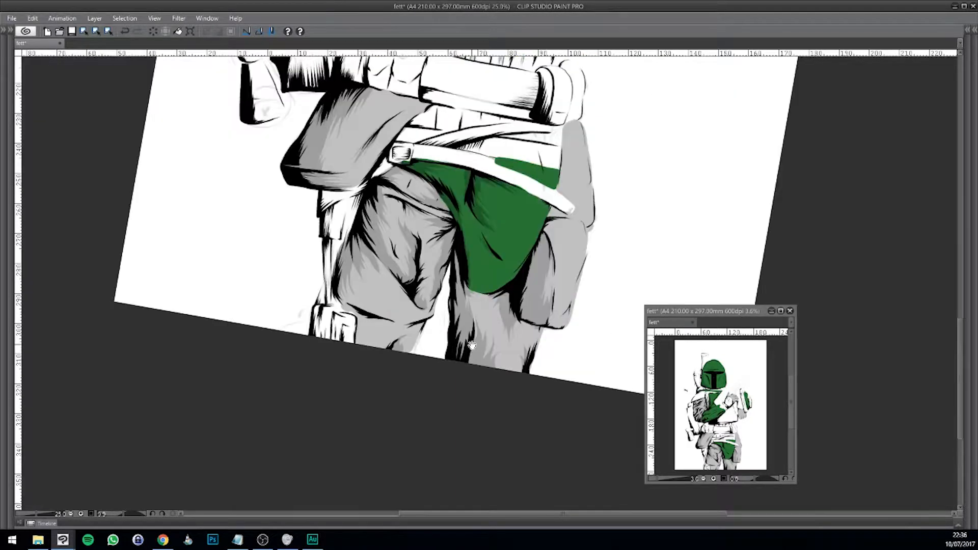
drag(535, 263, 419, 382)
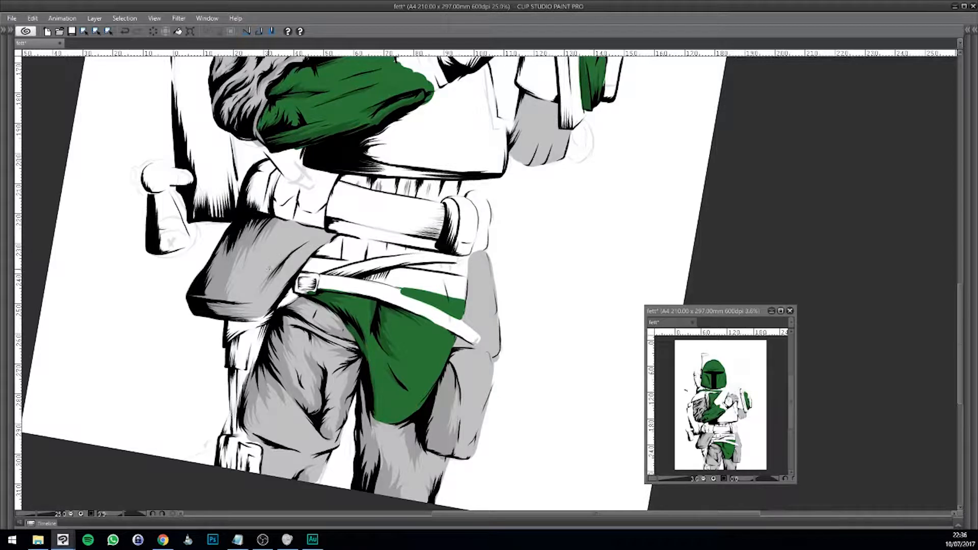
drag(281, 255, 309, 237)
mouse_move(277, 222)
mouse_down()
mouse_move(311, 231)
mouse_move(289, 228)
mouse_up()
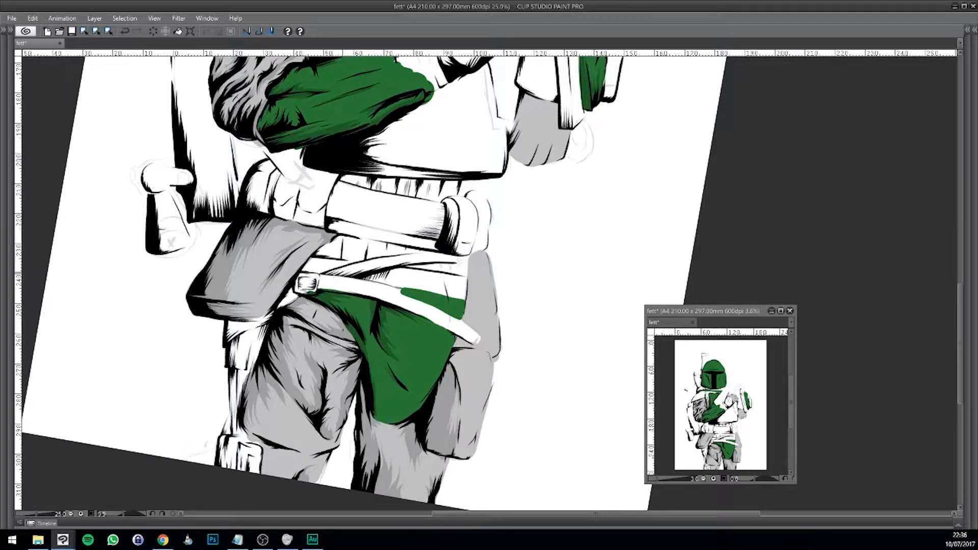
key(ctrl+z)
drag(279, 233, 307, 232)
key(ctrl+z)
drag(322, 239, 308, 250)
drag(328, 297, 318, 281)
Shade the lower half of the far arm's grey sleeve with dark grey strokes following its folds.
scroll(258, 287, down, 5)
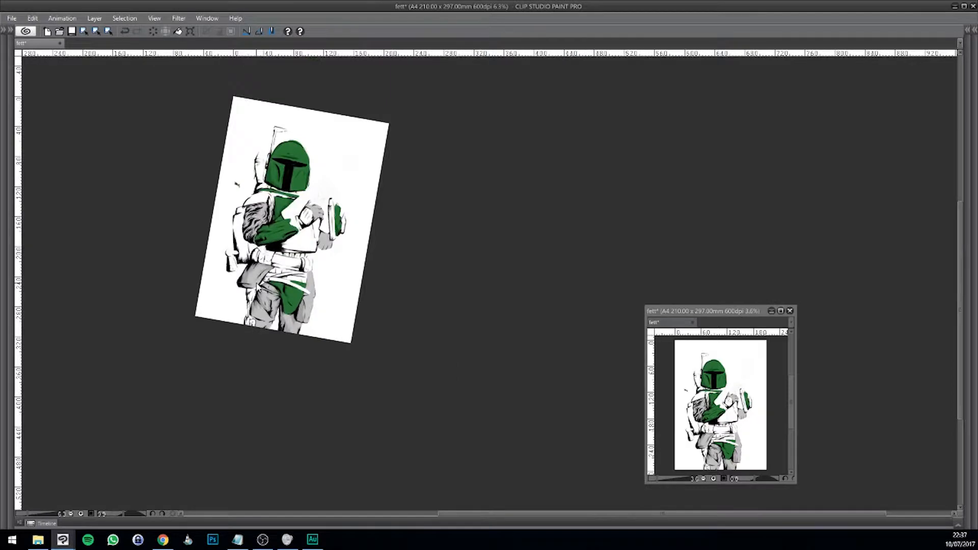
scroll(258, 287, up, 8)
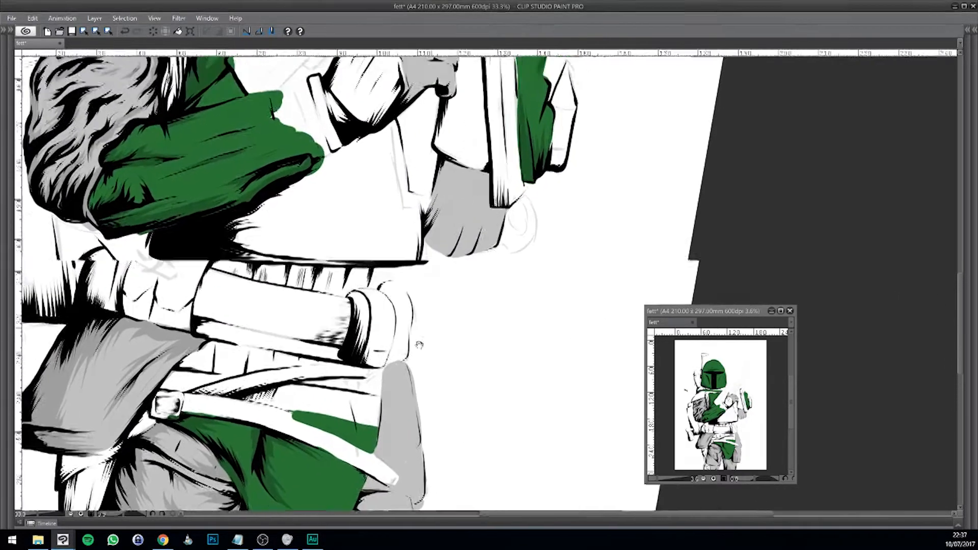
drag(419, 345, 320, 382)
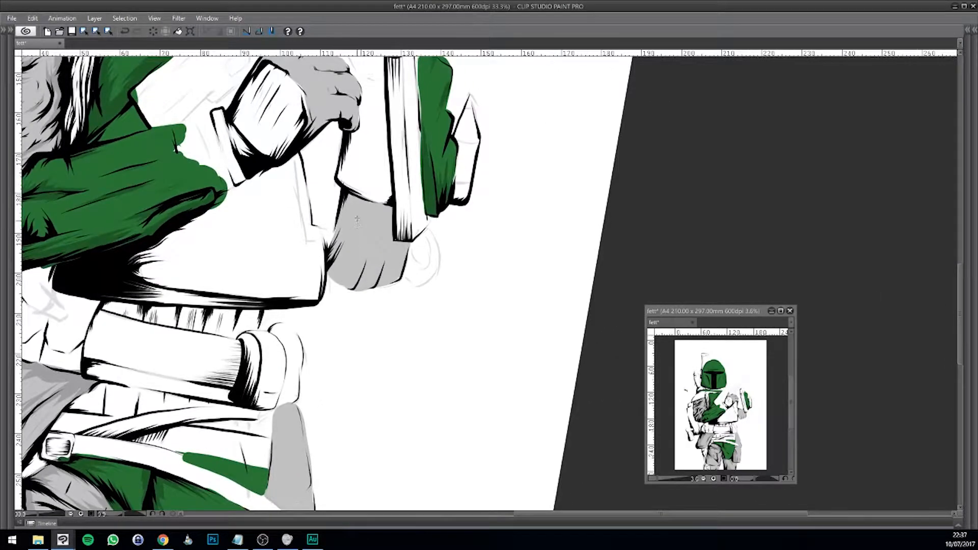
drag(353, 228, 329, 280)
mouse_move(368, 238)
mouse_down()
mouse_move(347, 291)
mouse_move(336, 289)
mouse_up()
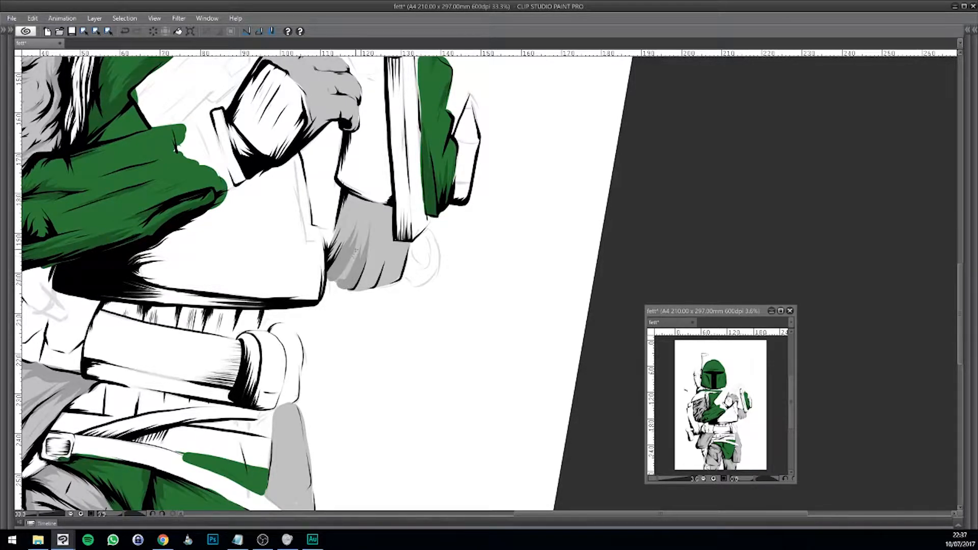
drag(358, 249, 333, 290)
mouse_move(382, 235)
mouse_down()
mouse_move(382, 260)
mouse_move(370, 279)
mouse_move(372, 236)
mouse_move(357, 289)
mouse_up()
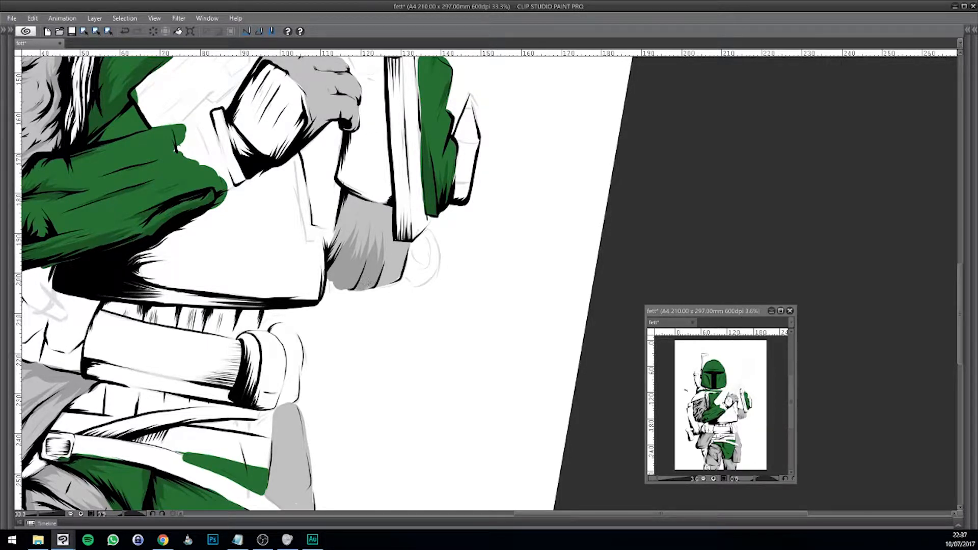
drag(405, 242, 378, 287)
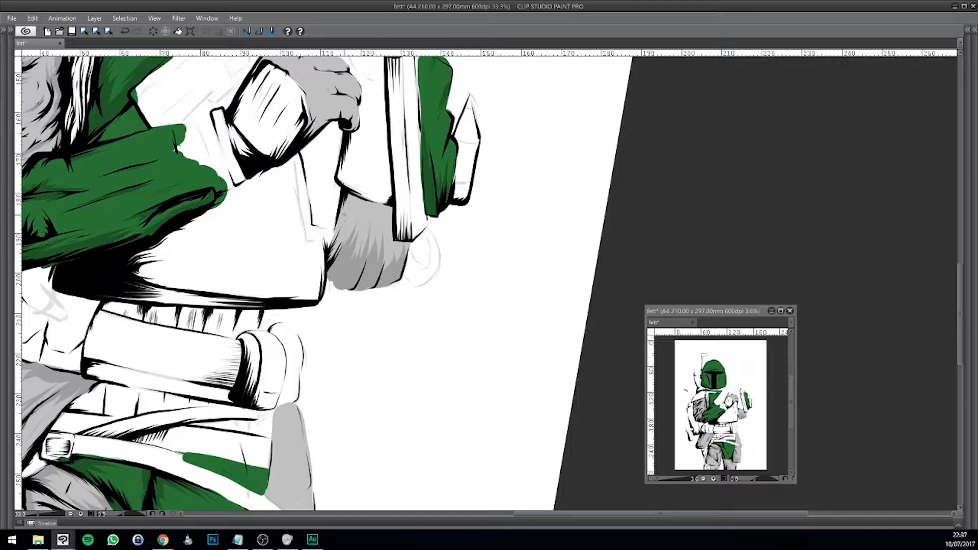
Add dark grey strokes to the far sleeve's upper inner edge and upper corner beside the white plate, undoing one stroke.
mouse_move(345, 208)
mouse_down()
mouse_move(348, 199)
mouse_move(323, 264)
mouse_move(342, 244)
mouse_up()
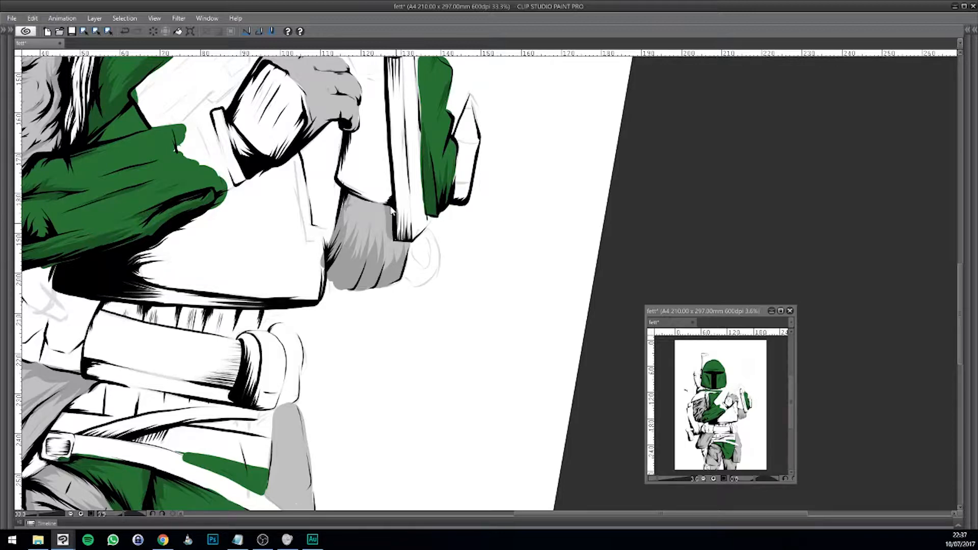
key(ctrl+z)
mouse_move(391, 208)
mouse_down()
mouse_move(391, 243)
mouse_move(383, 198)
mouse_up()
scroll(296, 308, down, 3)
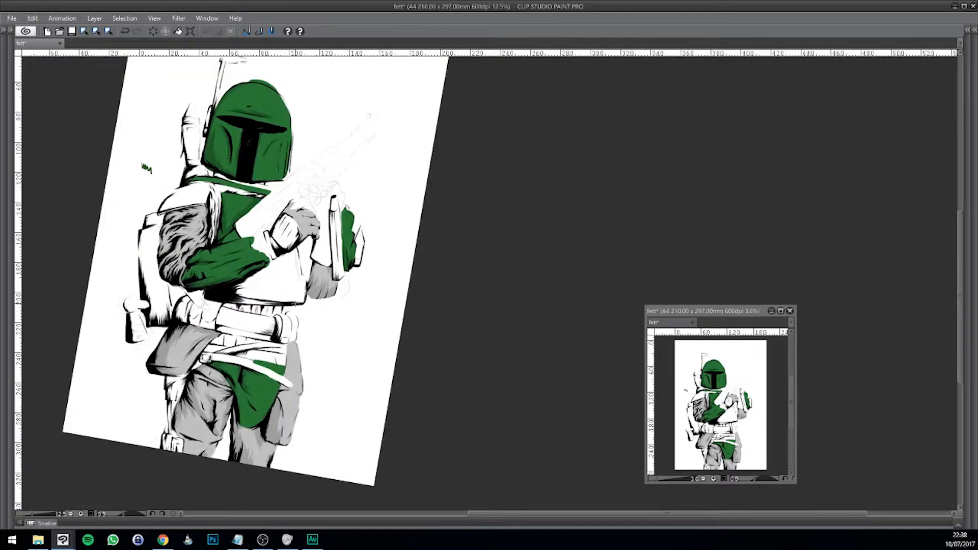
Shade the grey gloved hand with dark grey strokes beneath and between the fingers and across the back of the hand.
drag(393, 332, 434, 348)
scroll(434, 348, up, 3)
drag(326, 259, 499, 548)
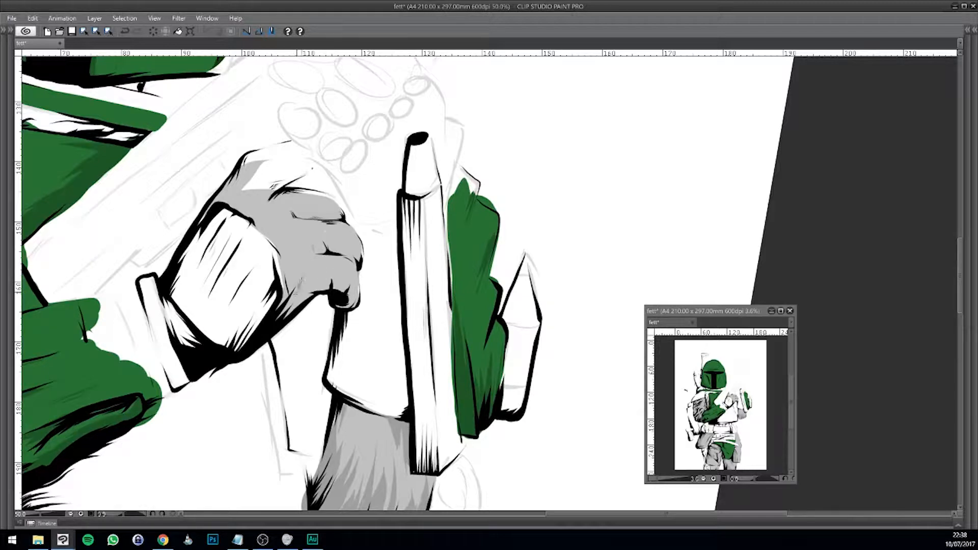
drag(312, 277, 296, 305)
drag(330, 265, 313, 298)
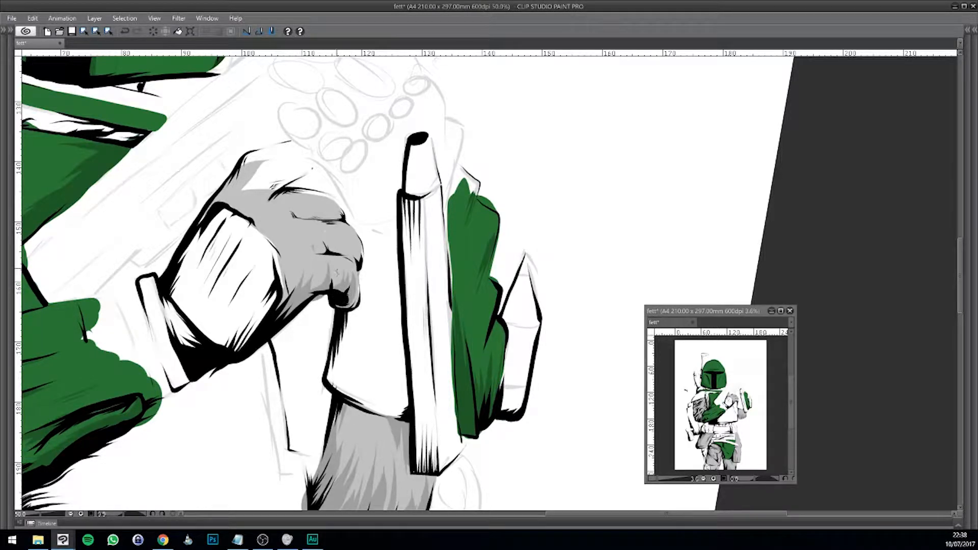
mouse_move(315, 231)
mouse_down()
mouse_move(325, 255)
mouse_move(367, 260)
mouse_move(360, 264)
mouse_up()
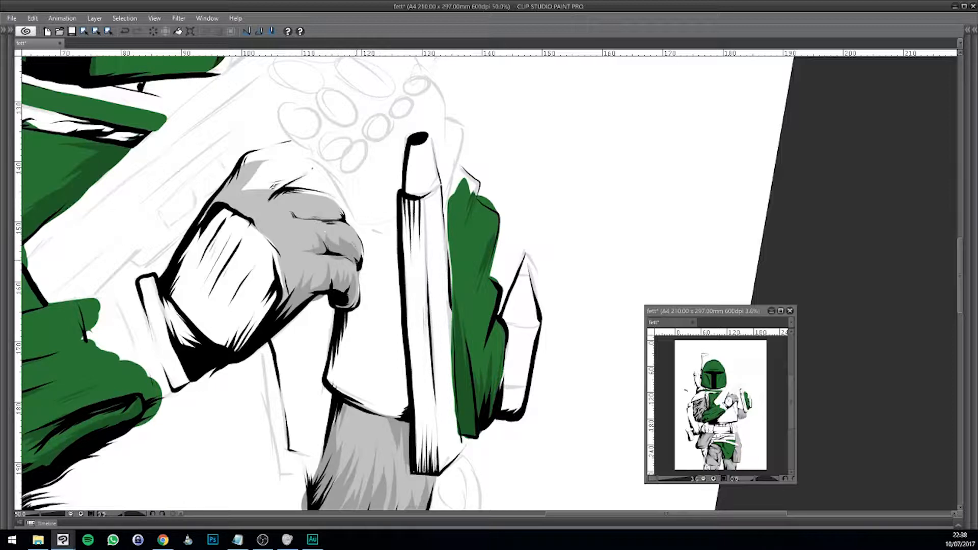
mouse_move(292, 209)
mouse_down()
mouse_move(352, 221)
mouse_move(311, 221)
mouse_up()
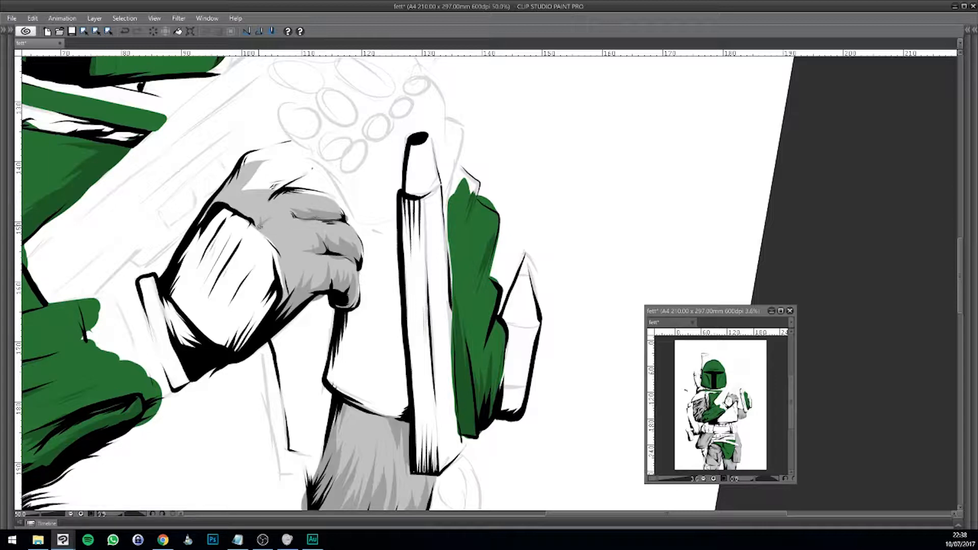
mouse_move(262, 229)
mouse_down()
mouse_move(288, 257)
mouse_move(290, 296)
mouse_up()
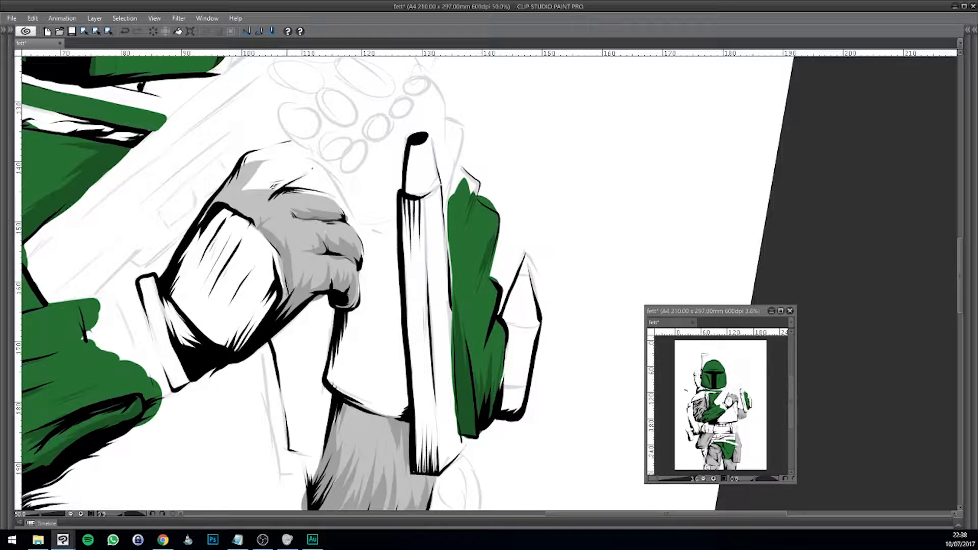
drag(294, 253, 296, 285)
Reset the canvas rotation and add a new layer above Dark Green in the Green folder.
scroll(394, 218, down, 4)
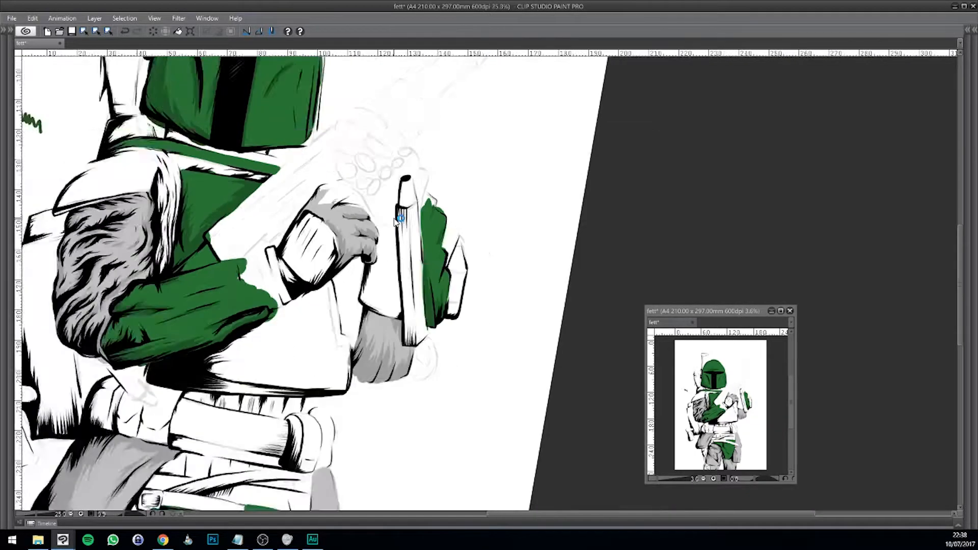
scroll(395, 219, up, 2)
scroll(396, 221, down, 2)
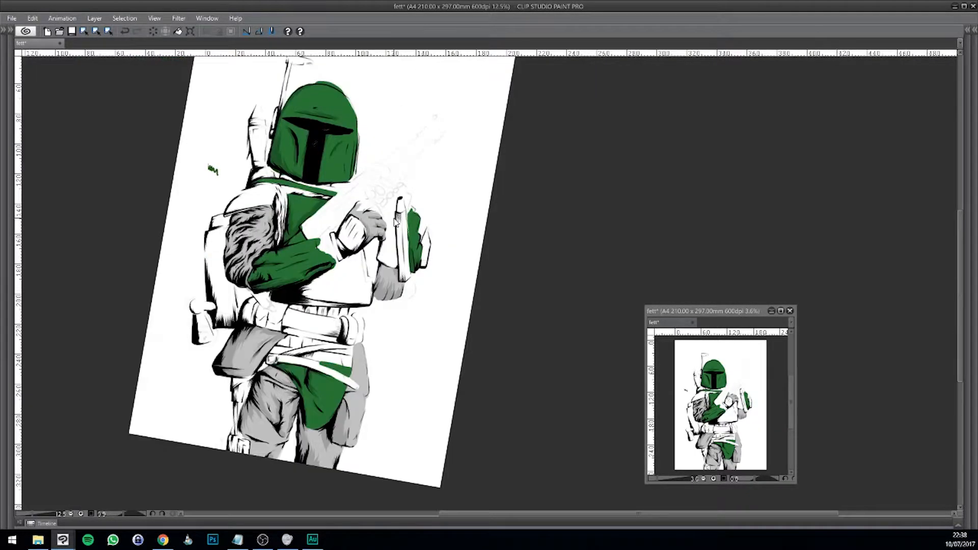
drag(492, 354, 511, 411)
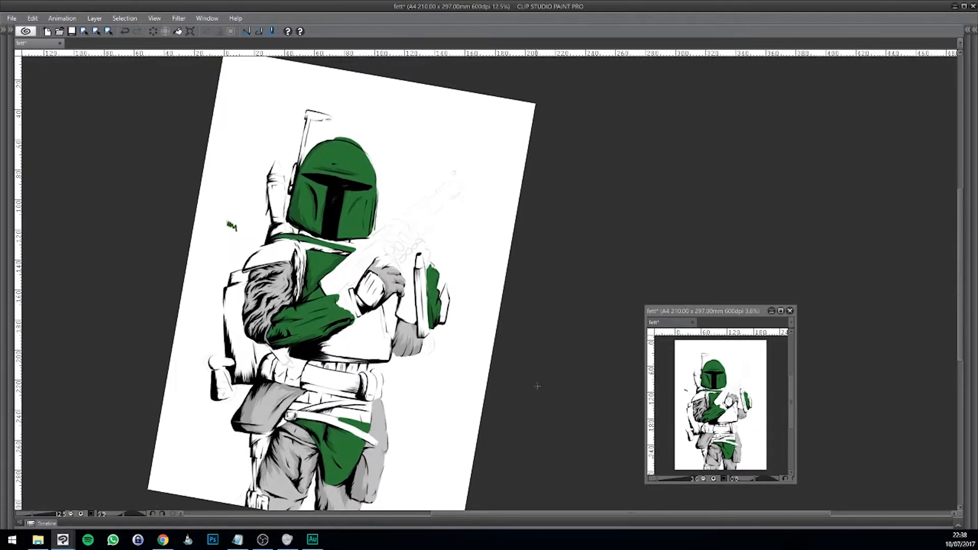
shift+double_click(520, 345)
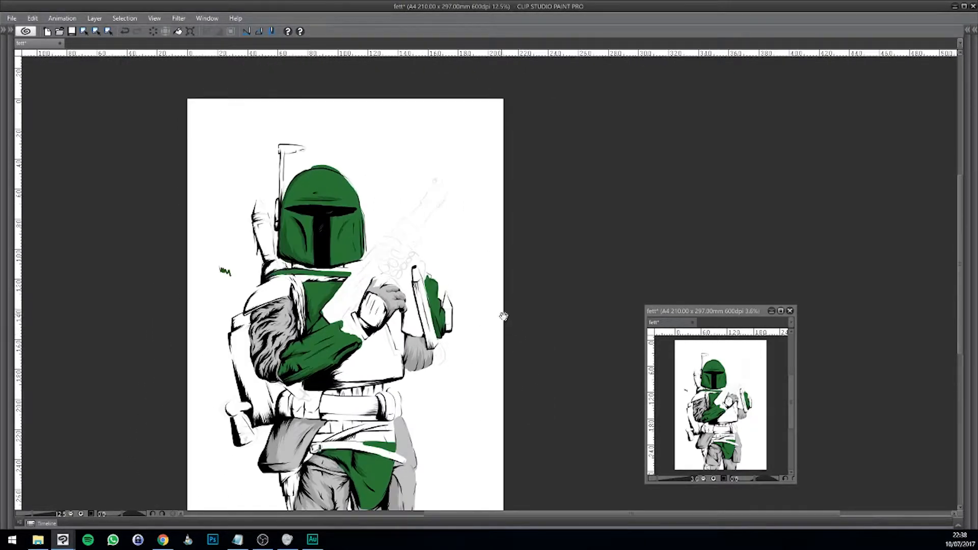
drag(571, 316, 553, 260)
key(Tab)
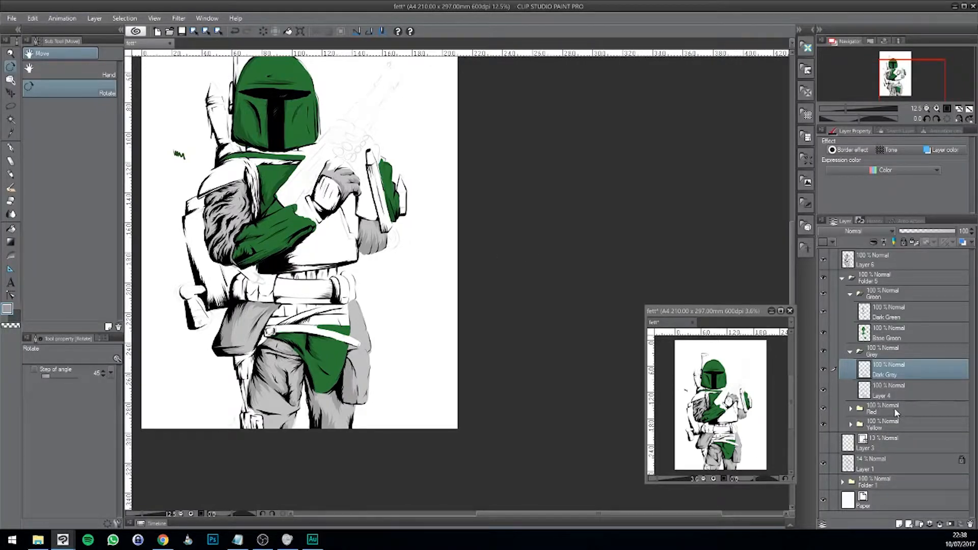
click(850, 425)
click(850, 425)
click(898, 336)
click(899, 521)
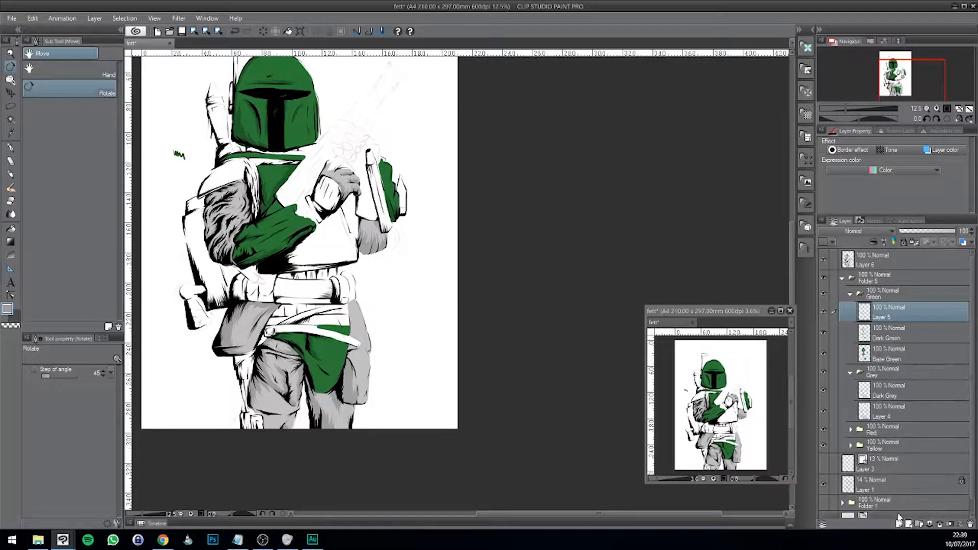
Sample the helmet's base green and brighten the drawing colour to hue 72, saturation 129, luminosity 114.
key(i)
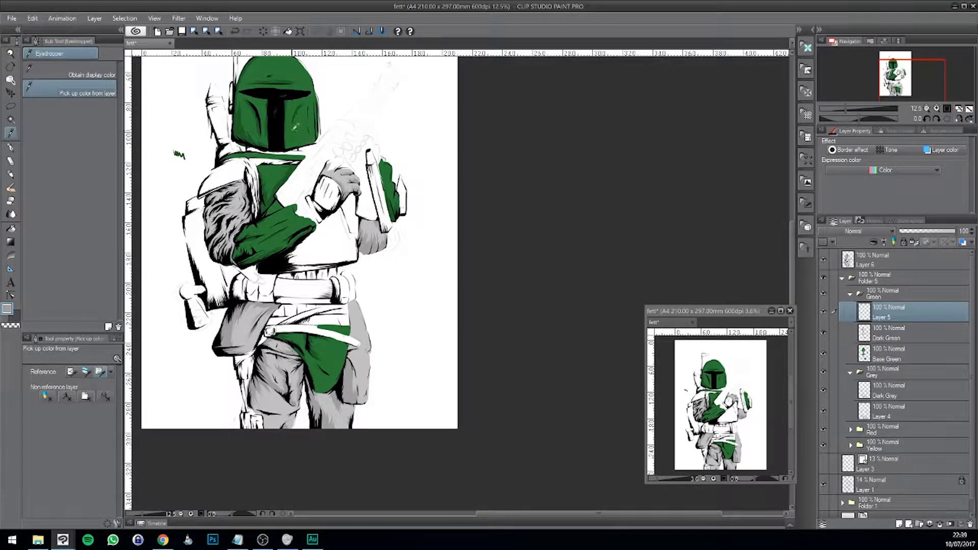
click(312, 137)
click(7, 310)
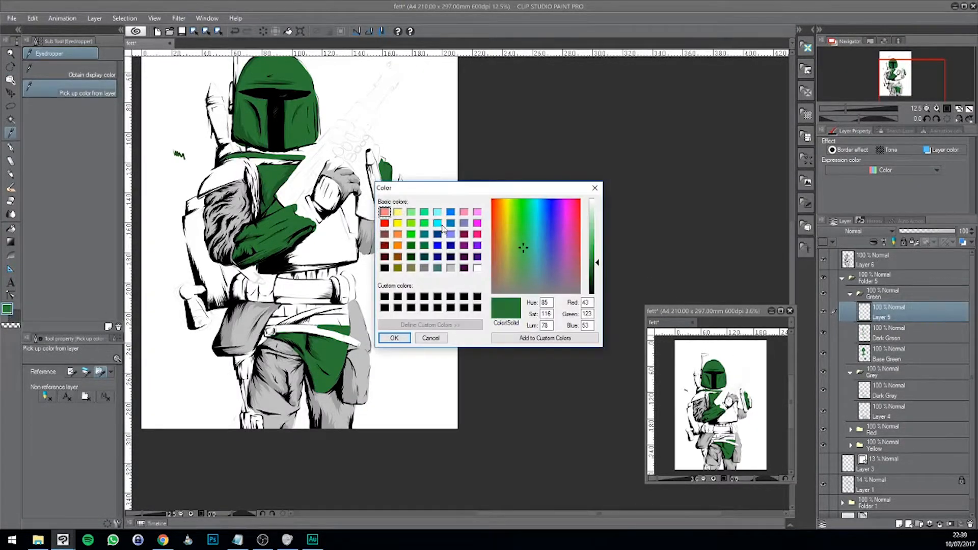
drag(597, 260, 597, 249)
drag(523, 249, 521, 251)
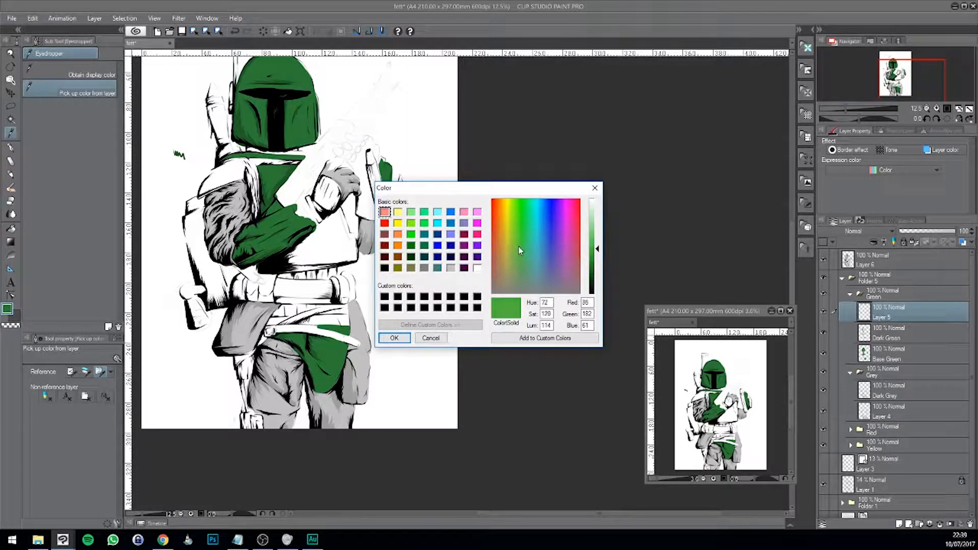
click(400, 338)
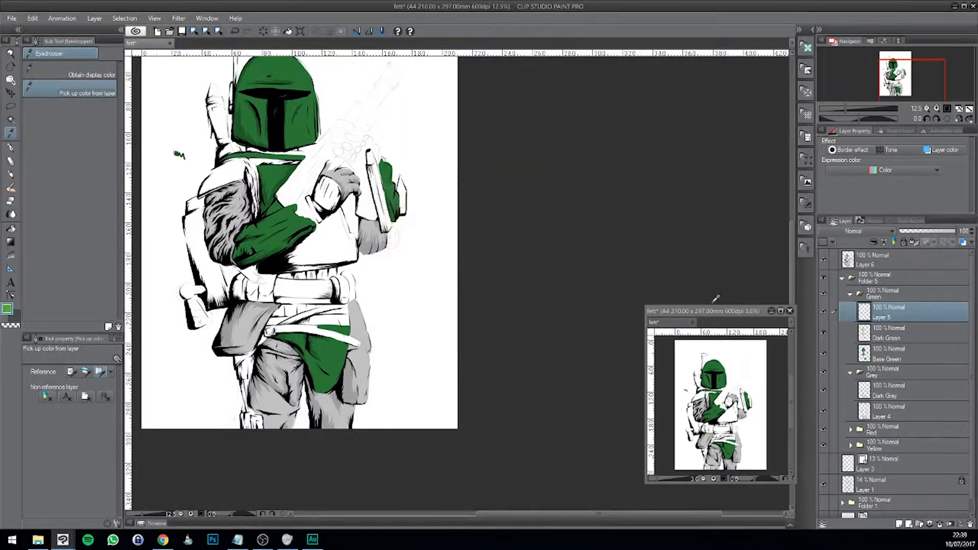
Rename the new layer in the Green folder as "lIGHT gREEN".
double_click(889, 317)
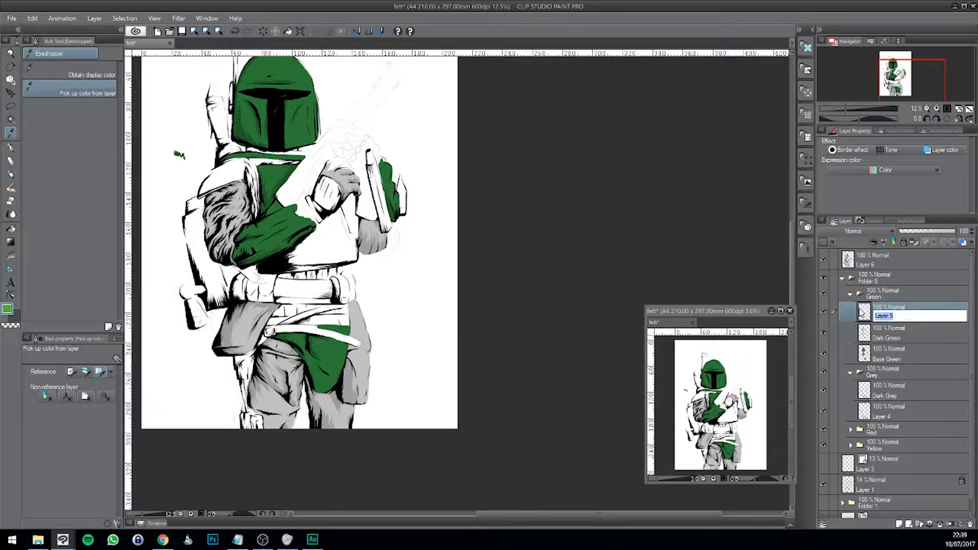
text(HT gREEN)
key(Return)
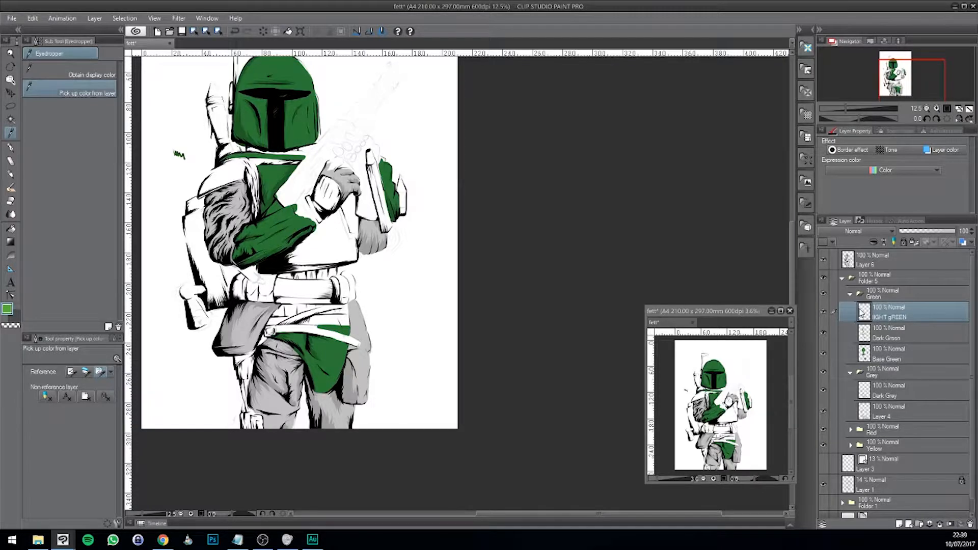
Paint a curved light green highlight inside the helmet's cheek recess beside the visor's vertical slot.
key(Tab)
key(ctrl+plus)
key(ctrl+plus)
key(ctrl+plus)
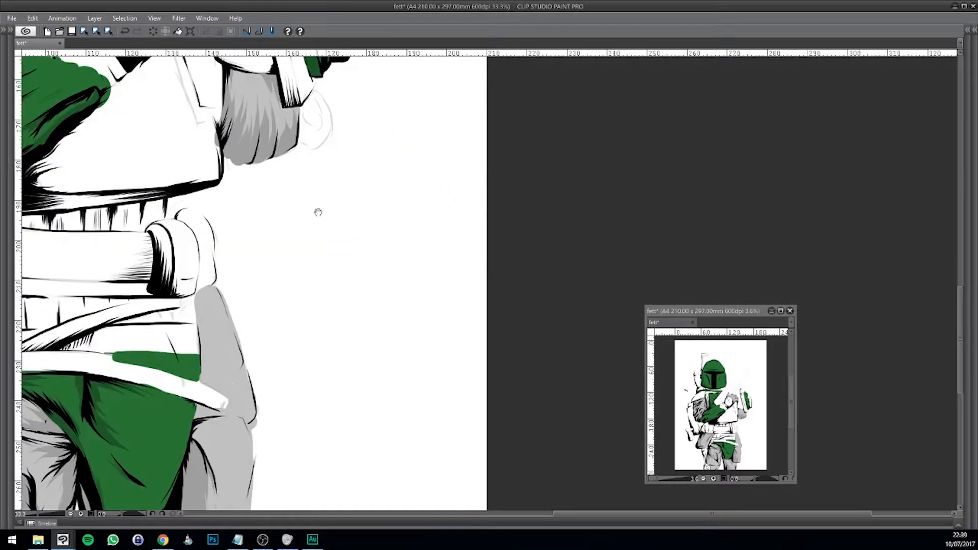
drag(317, 212, 585, 319)
drag(483, 242, 461, 343)
drag(471, 245, 420, 386)
drag(429, 328, 416, 404)
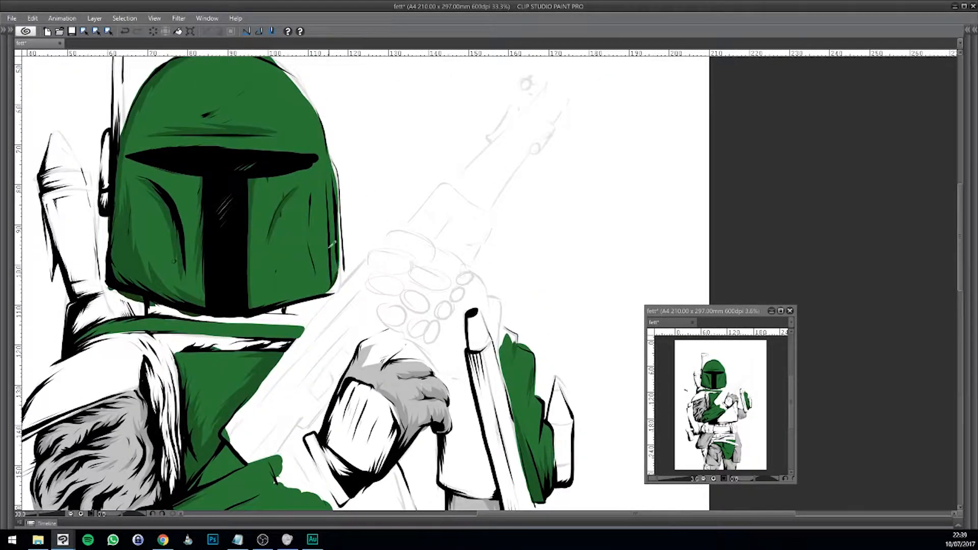
drag(359, 248, 360, 272)
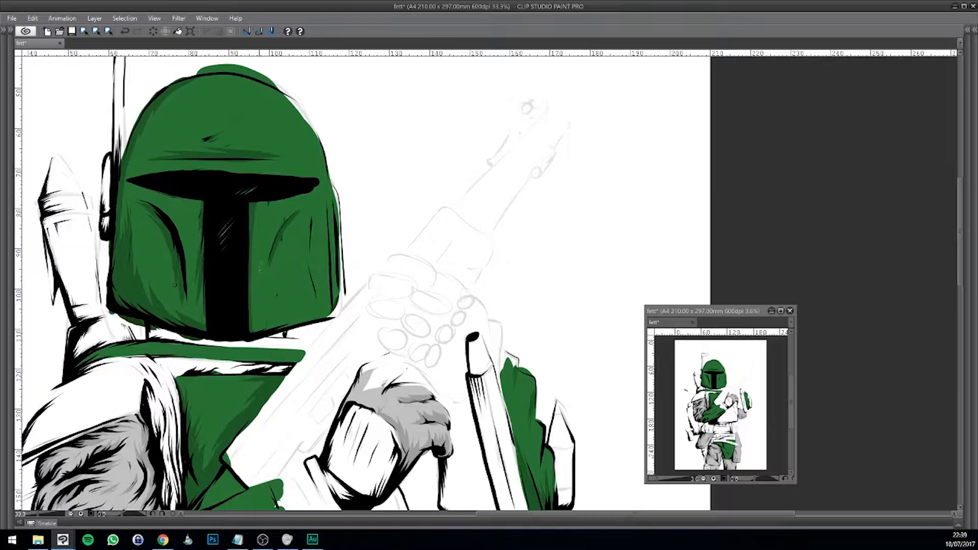
drag(260, 271, 283, 215)
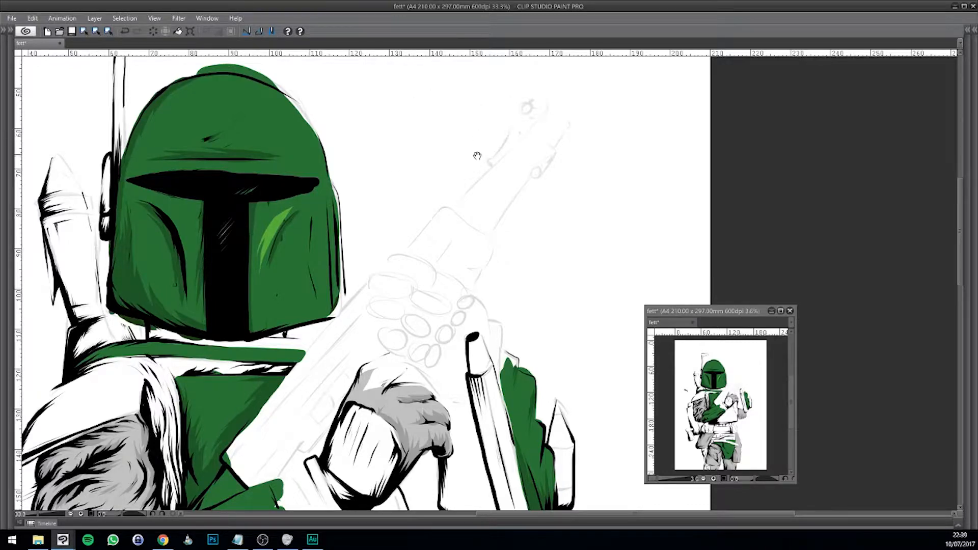
Add a new layer, move it out of the Green folder to just below Layer 6, and collapse Folder 5.
drag(476, 153, 411, 328)
key(Tab)
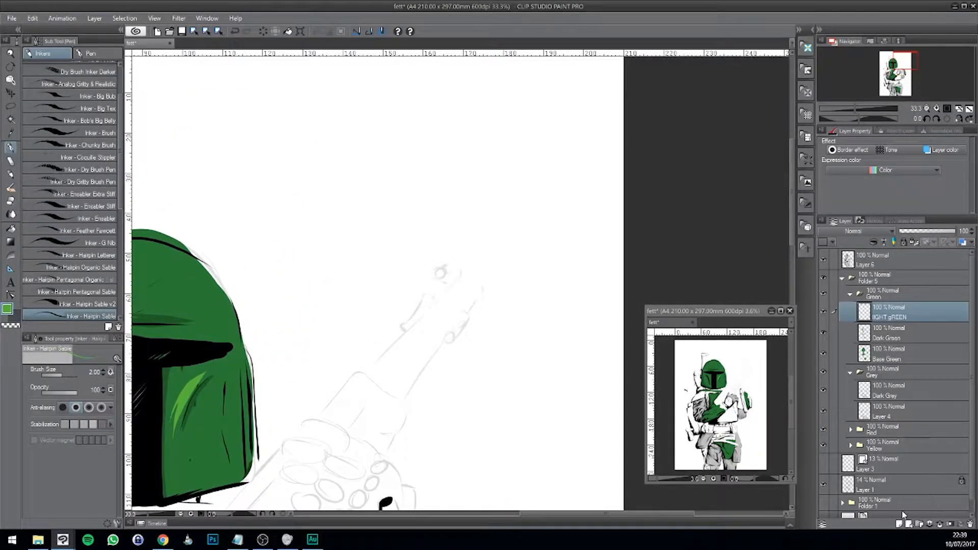
click(899, 524)
drag(884, 262, 881, 273)
click(843, 298)
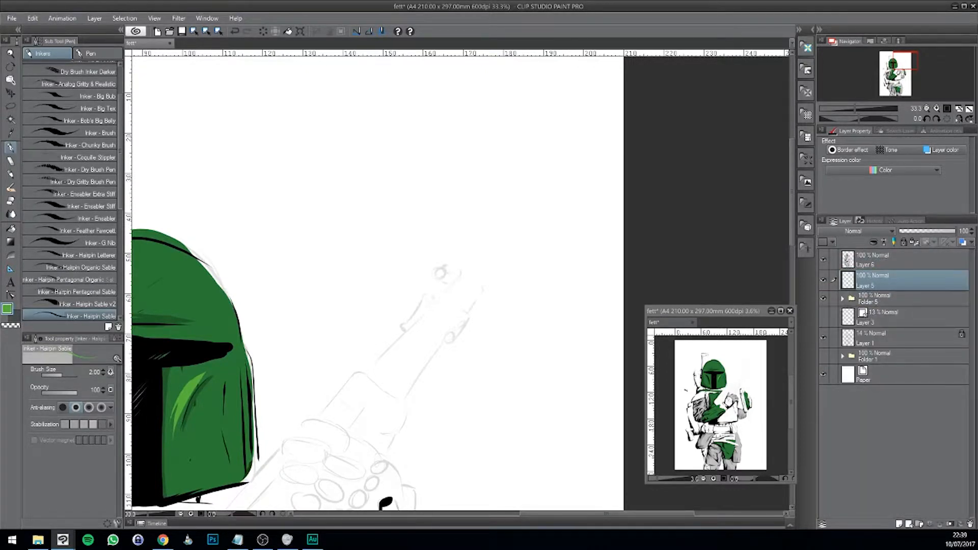
key(Tab)
key(Tab)
Sample the helmet's base green and dark green and paint an oval swatch of each on the blank area above the rifle.
drag(357, 180, 439, 201)
alt+click(264, 289)
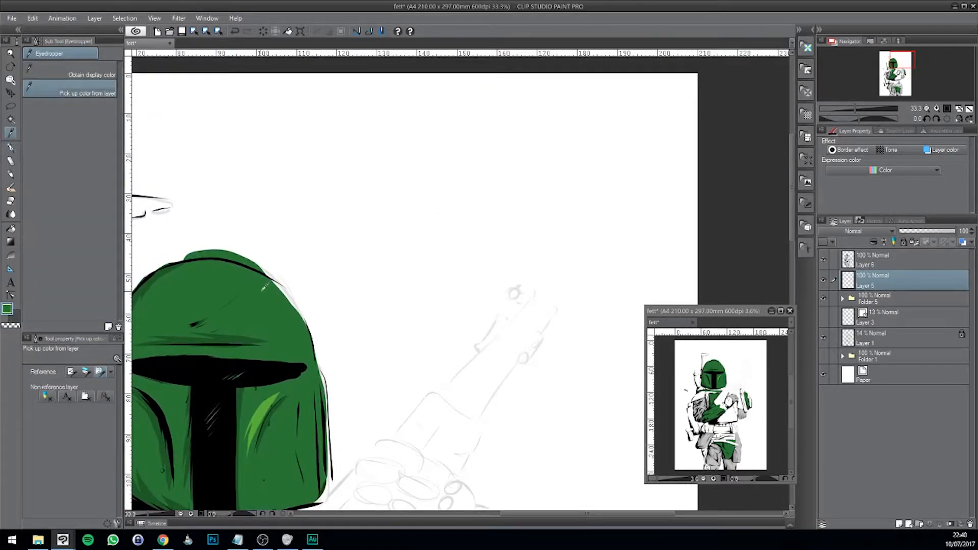
key(p)
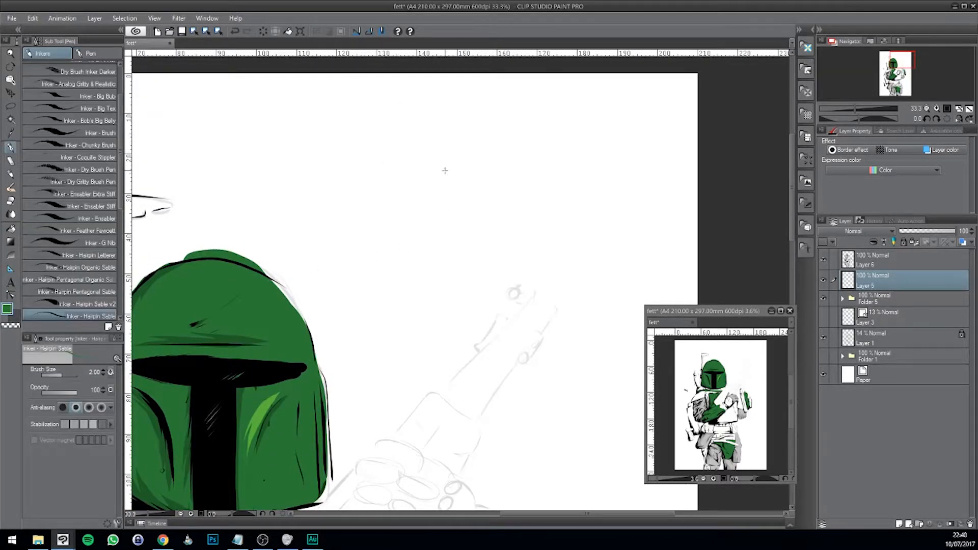
drag(445, 170, 444, 149)
mouse_move(416, 293)
mouse_down()
mouse_move(477, 218)
mouse_move(452, 212)
mouse_move(417, 283)
mouse_up()
alt+click(306, 263)
mouse_move(448, 177)
mouse_down()
mouse_move(439, 169)
mouse_move(451, 165)
mouse_move(446, 181)
mouse_up()
Darken the sampled dark green and paint a third oval swatch on the outer side of the dark green one.
drag(584, 208, 563, 229)
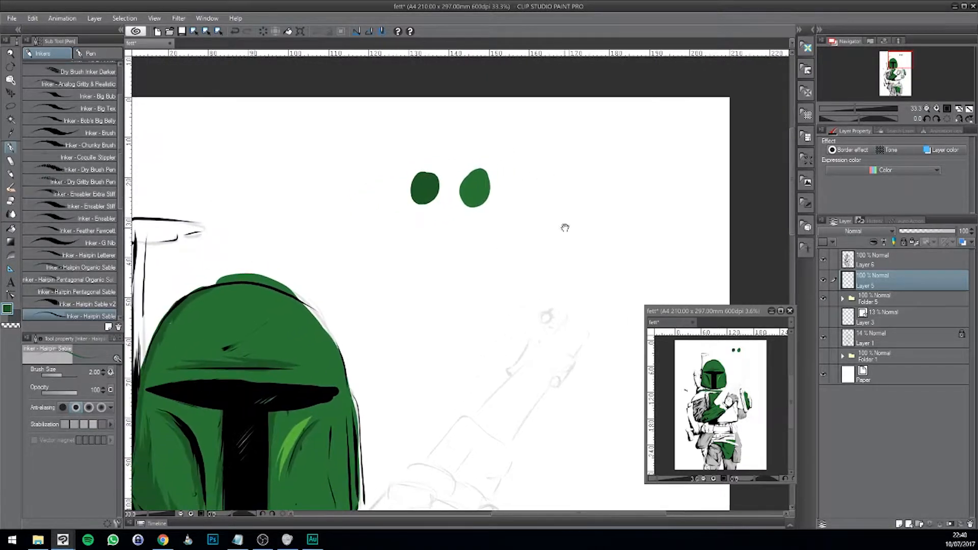
click(8, 309)
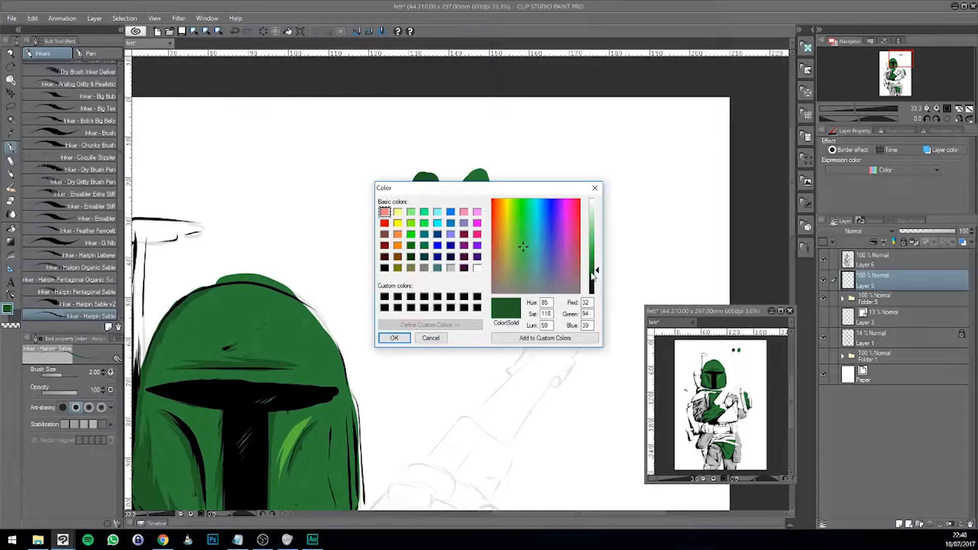
drag(597, 270, 597, 278)
click(393, 338)
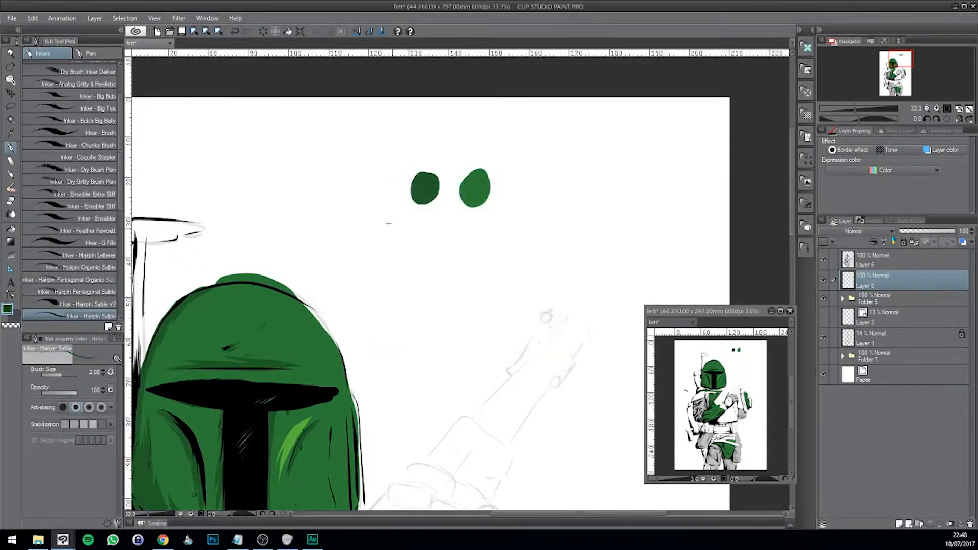
drag(356, 197, 376, 188)
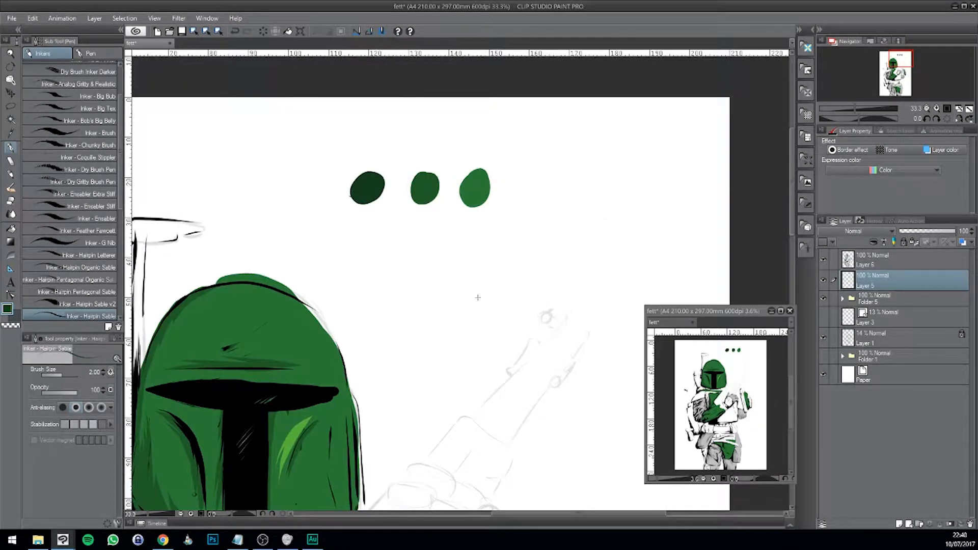
Sample the base green swatch, raise its luminosity to 104, and paint a lighter fourth swatch beside it.
drag(478, 298, 442, 294)
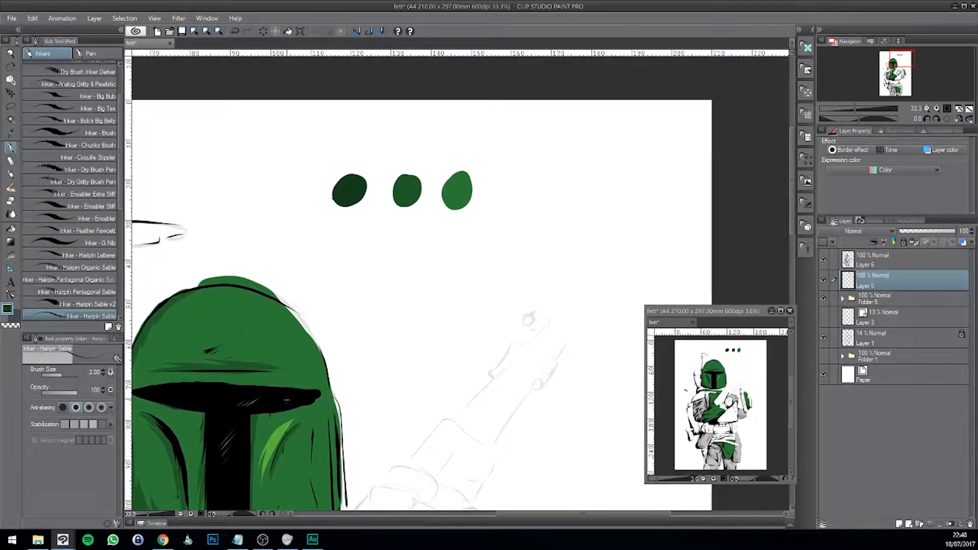
key(i)
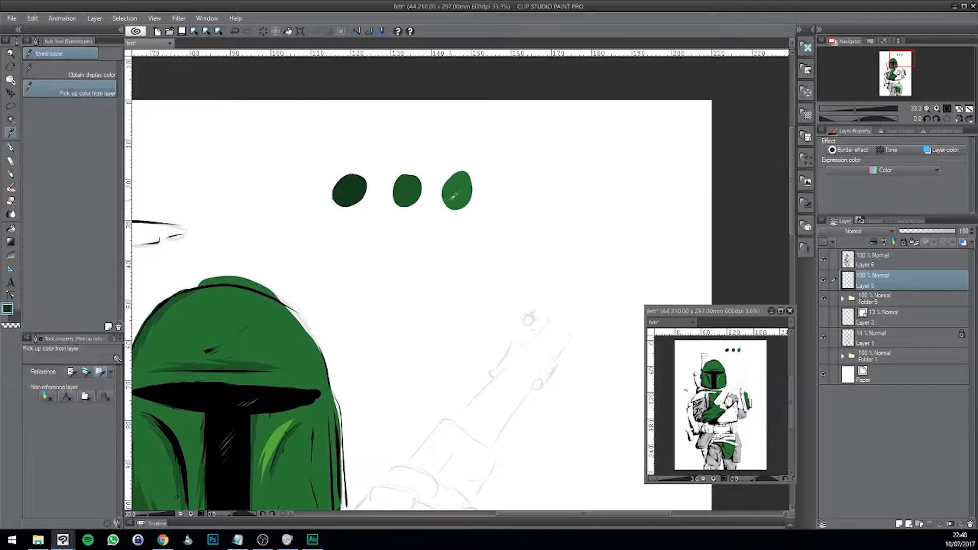
click(457, 191)
click(8, 311)
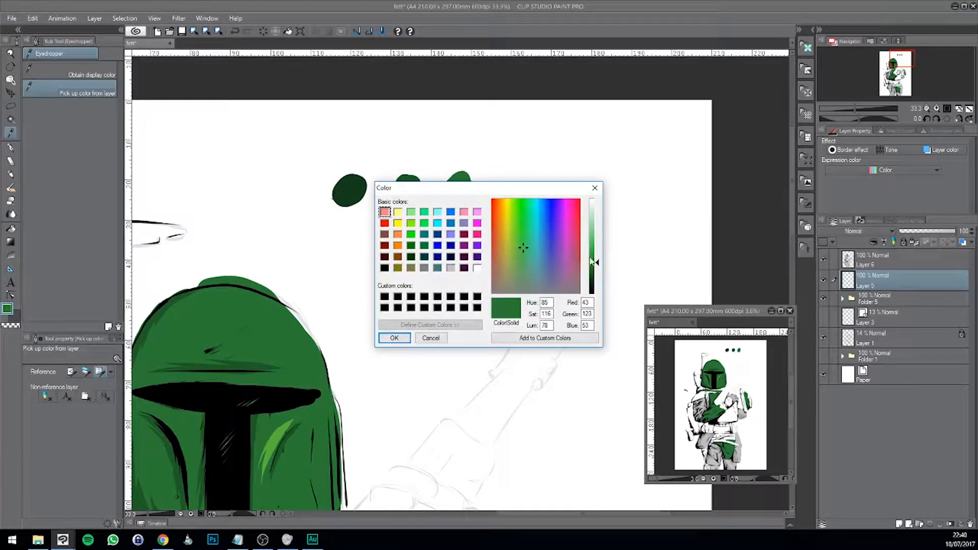
drag(596, 262, 596, 254)
click(394, 338)
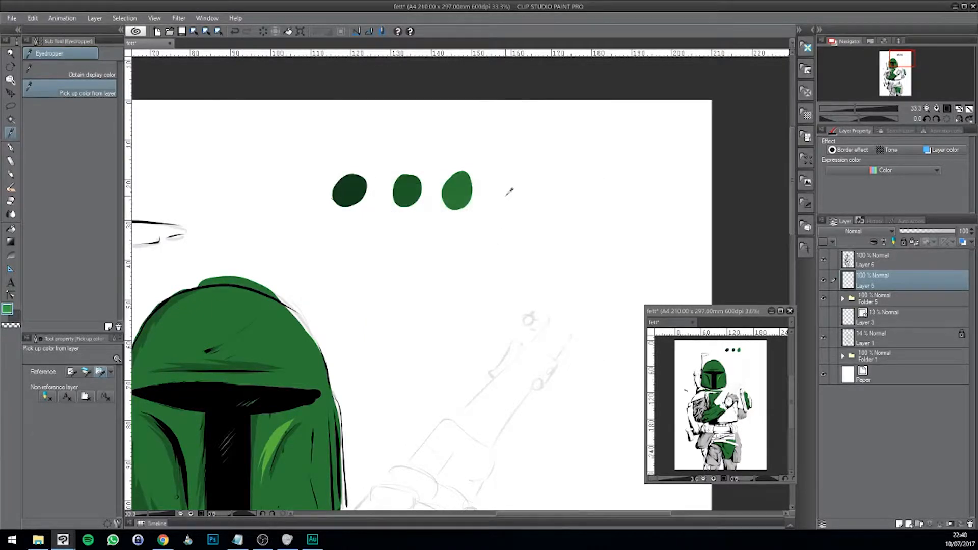
key(p)
mouse_move(502, 194)
mouse_down()
mouse_move(516, 184)
mouse_move(522, 193)
mouse_up()
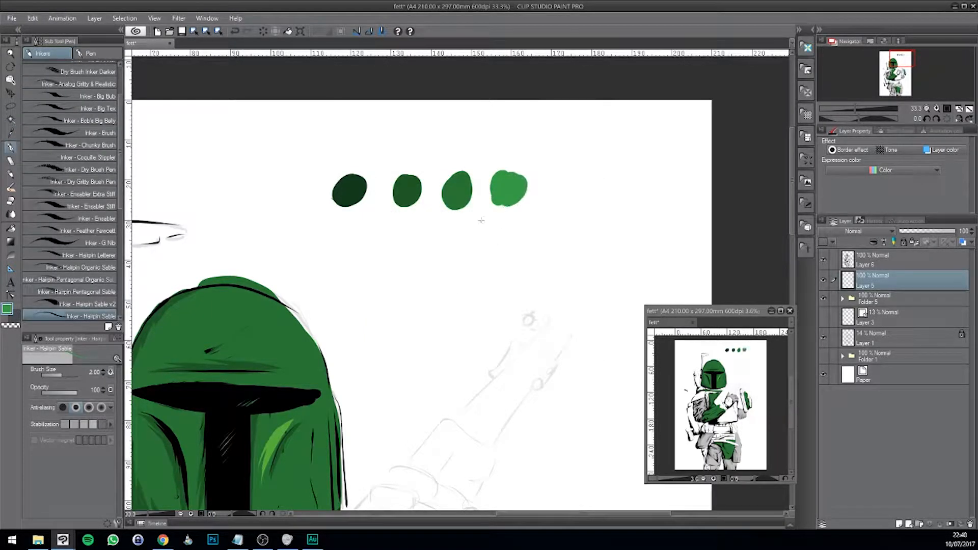
Lighten the current green further and paint a fifth swatch at the light end of the green row.
click(7, 309)
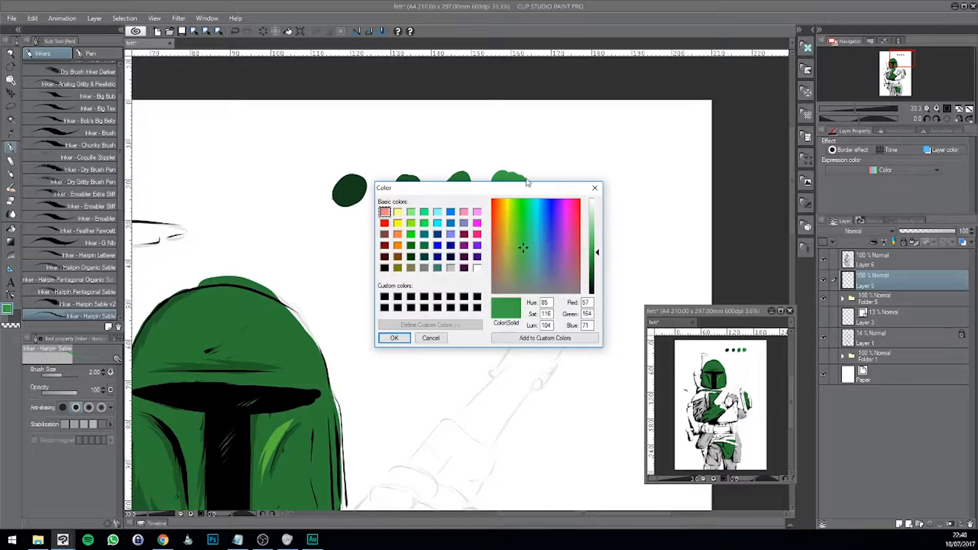
drag(598, 252, 599, 239)
click(395, 339)
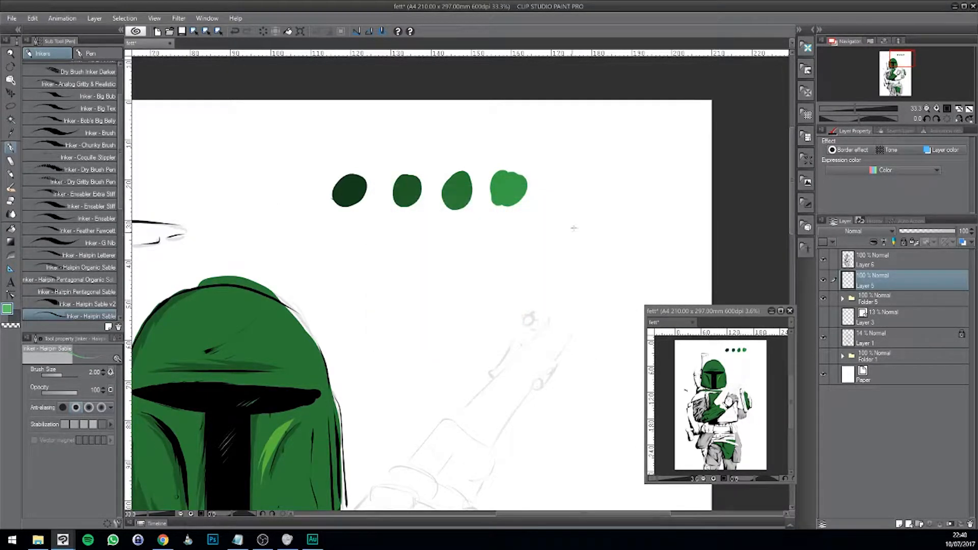
mouse_move(565, 191)
mouse_down()
mouse_move(581, 205)
mouse_move(591, 168)
mouse_up()
Sample the light base grey from the drawing and paint a swatch of it beneath the base green swatch.
mouse_move(594, 324)
mouse_down()
mouse_move(467, 352)
mouse_move(583, 308)
mouse_up()
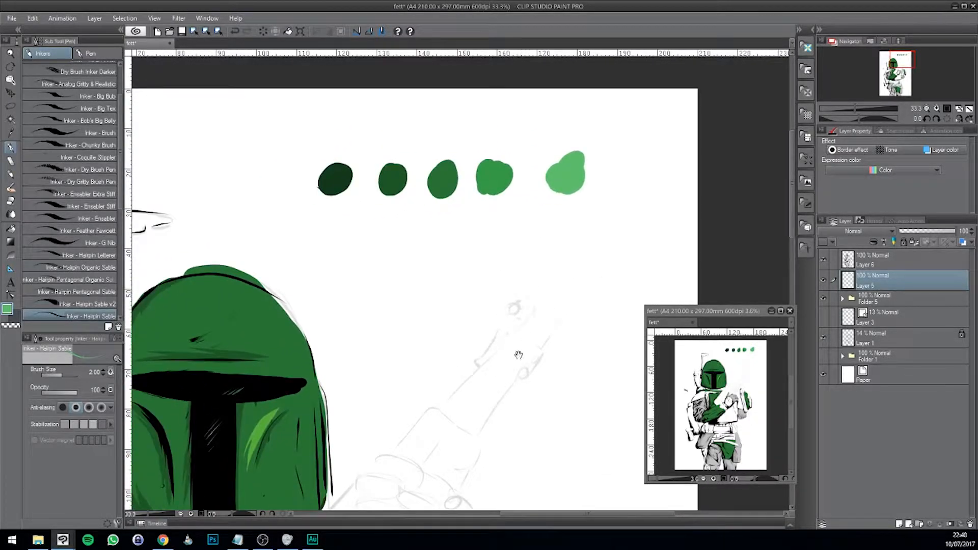
drag(505, 364, 530, 323)
drag(512, 397, 547, 329)
mouse_move(530, 383)
mouse_down()
mouse_move(544, 275)
mouse_move(517, 382)
mouse_move(563, 356)
mouse_up()
mouse_move(504, 402)
mouse_down()
mouse_move(522, 341)
mouse_move(492, 323)
mouse_move(473, 441)
mouse_up()
key(i)
click(424, 477)
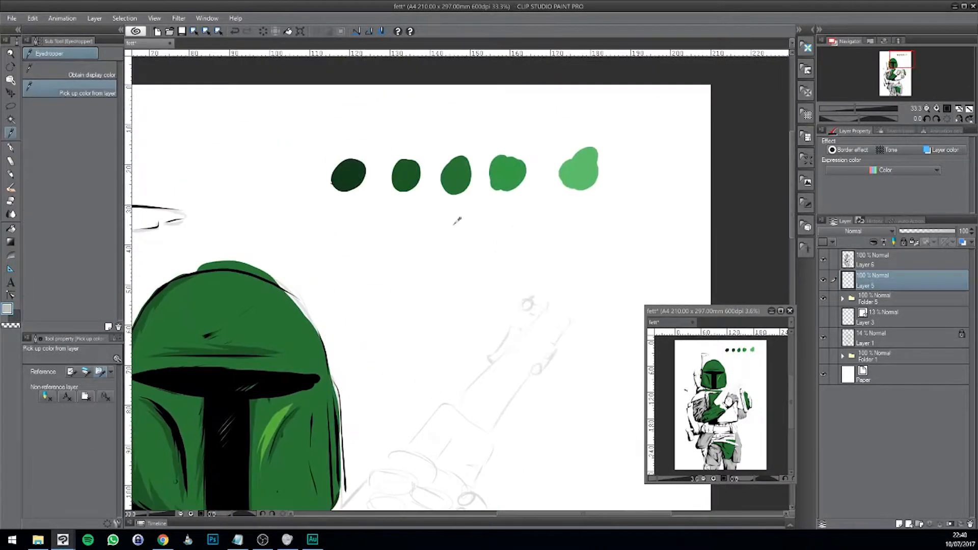
key(p)
mouse_move(453, 247)
mouse_down()
mouse_move(448, 239)
mouse_move(469, 220)
mouse_move(463, 239)
mouse_up()
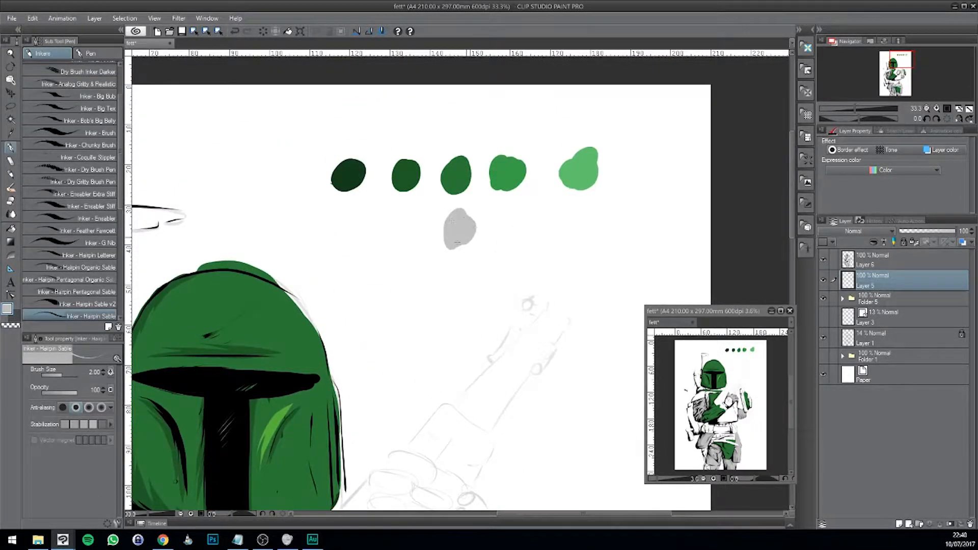
Sample the darker grey from the glove and paint a swatch beneath the dark green one, beside the light grey.
mouse_move(415, 327)
mouse_down()
mouse_move(450, 201)
mouse_move(445, 187)
mouse_up()
key(i)
click(425, 363)
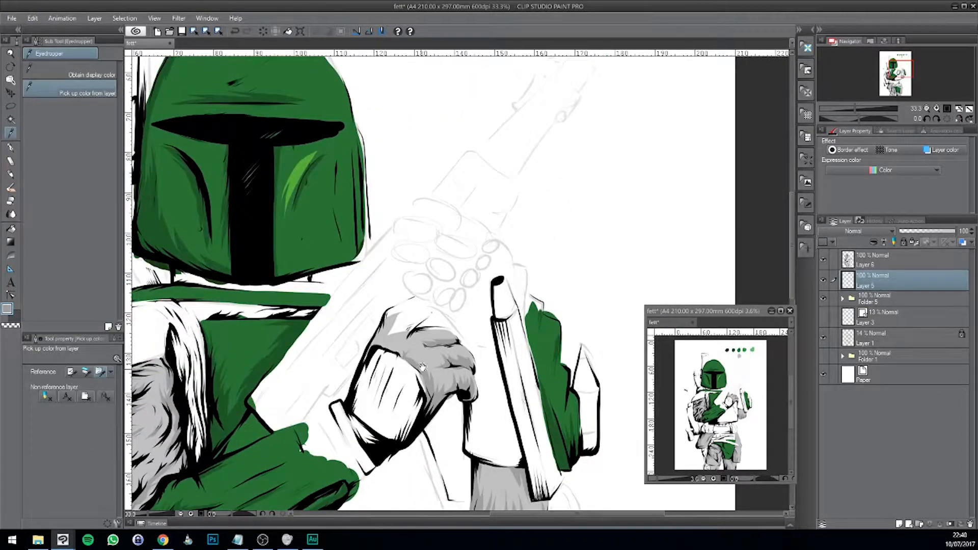
mouse_move(455, 228)
mouse_down()
mouse_move(420, 395)
mouse_move(415, 476)
mouse_up()
key(p)
mouse_move(395, 205)
mouse_down()
mouse_move(400, 224)
mouse_move(392, 228)
mouse_up()
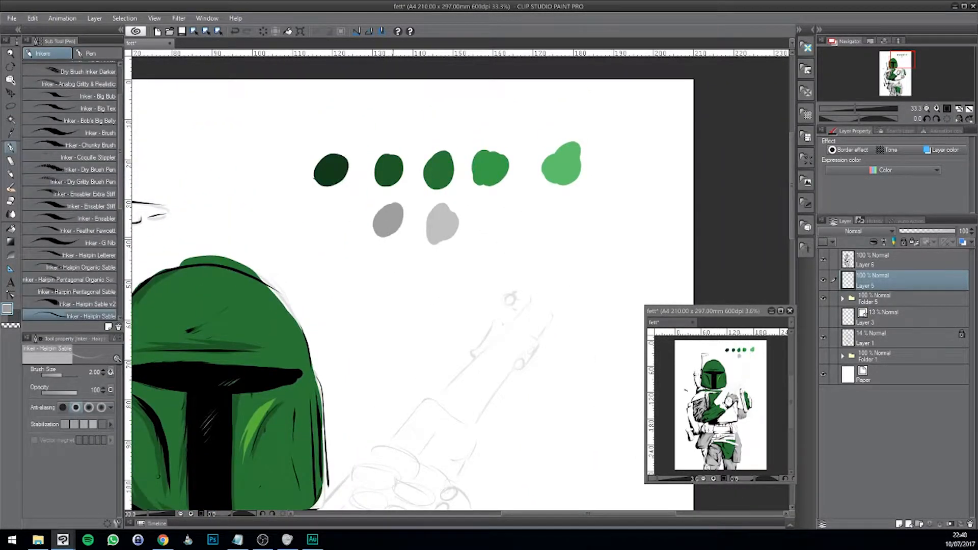
Darken the sampled grey and paint a swatch of it beneath the darkest green swatch.
click(8, 309)
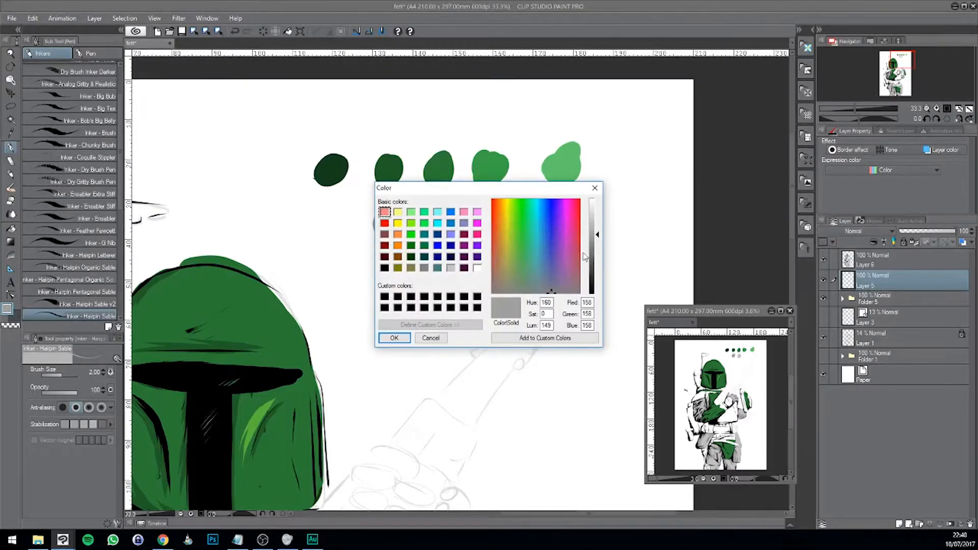
click(391, 339)
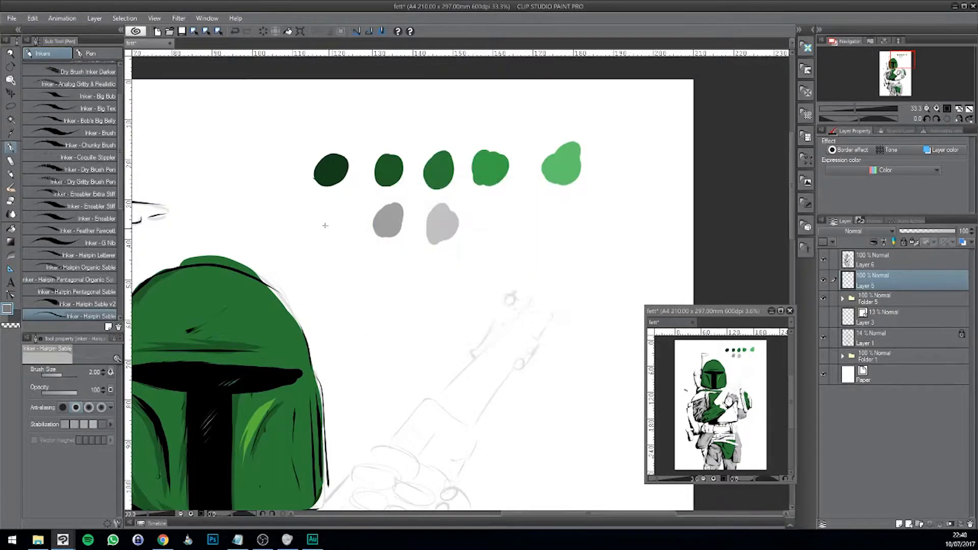
mouse_move(323, 212)
mouse_down()
mouse_move(326, 232)
mouse_move(314, 224)
mouse_up()
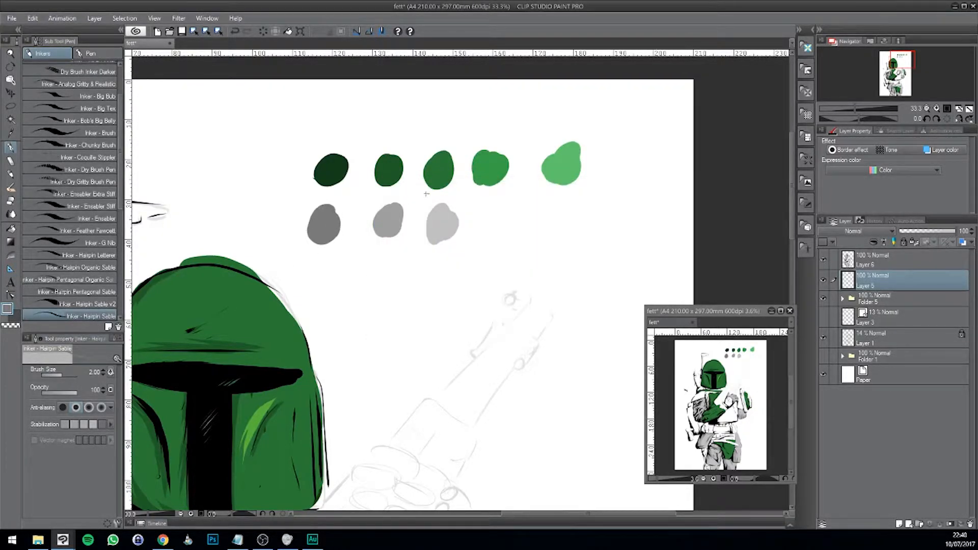
Paint two lighter grey swatches beneath the two lightest greens, one at luminosity 198 and one at luminosity 222.
click(7, 309)
drag(596, 222, 596, 215)
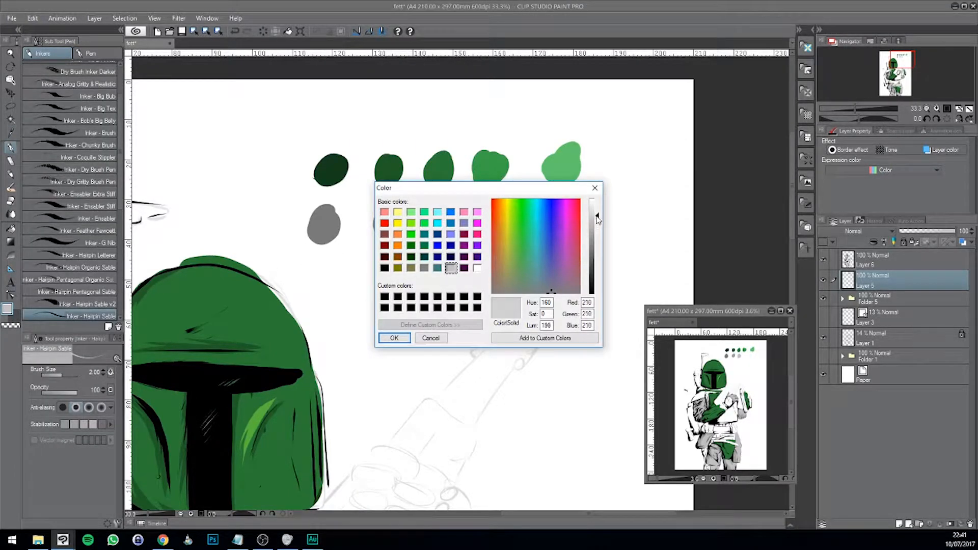
click(394, 338)
mouse_move(488, 214)
mouse_down()
mouse_move(497, 227)
mouse_move(482, 229)
mouse_up()
click(7, 309)
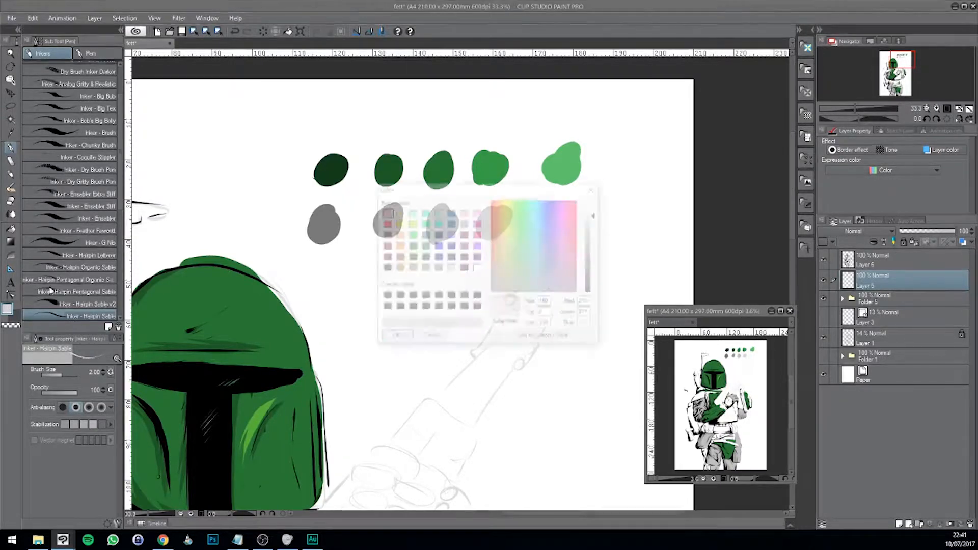
click(591, 204)
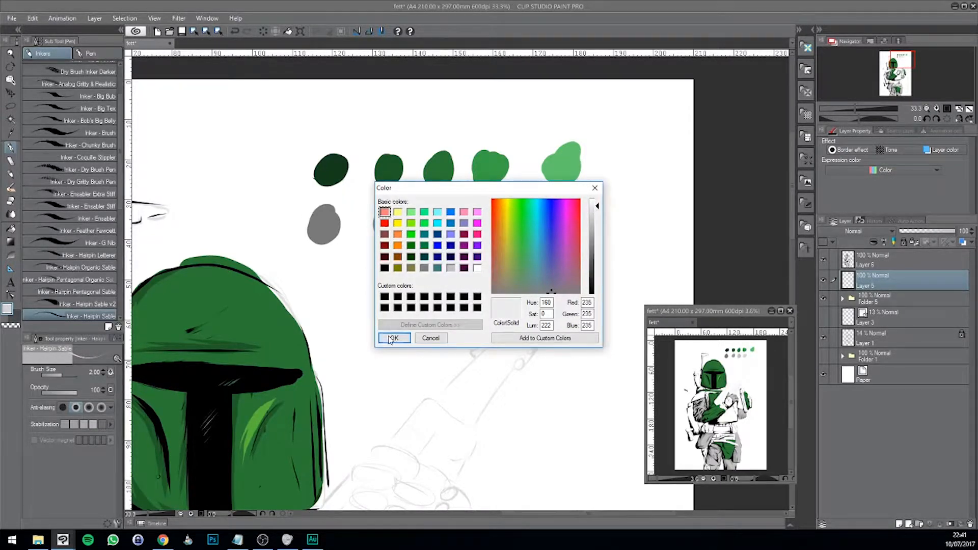
click(393, 338)
mouse_move(558, 231)
mouse_down()
mouse_move(548, 226)
mouse_move(562, 209)
mouse_up()
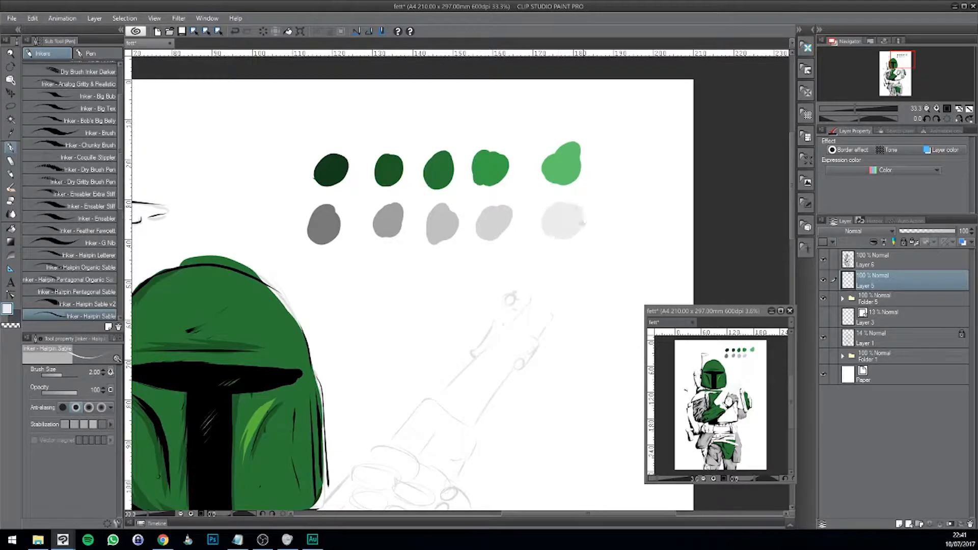
Expand Folder 5, collapse its Green and Grey folders, and select and open the Red folder.
drag(495, 484, 557, 280)
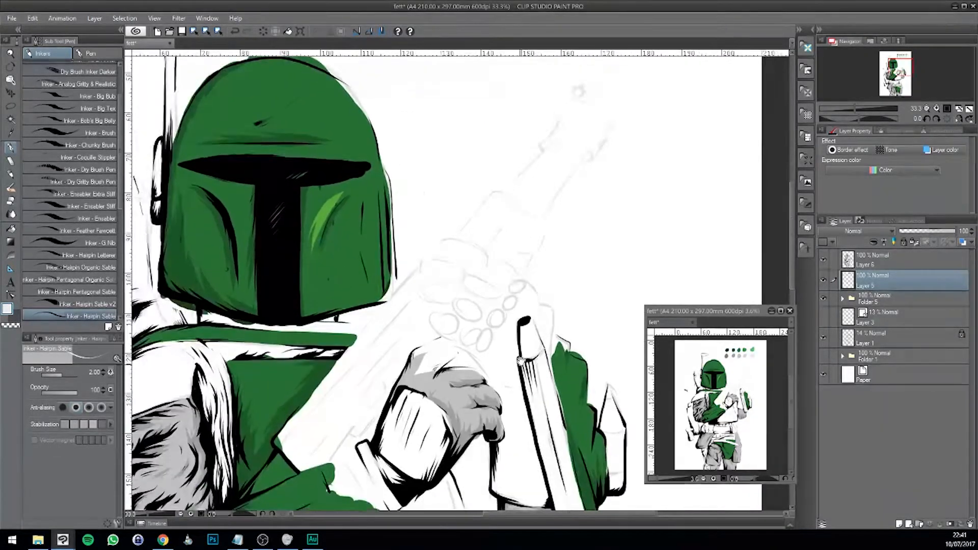
mouse_move(481, 458)
mouse_down()
mouse_move(579, 264)
mouse_move(555, 189)
mouse_move(533, 244)
mouse_move(535, 290)
mouse_up()
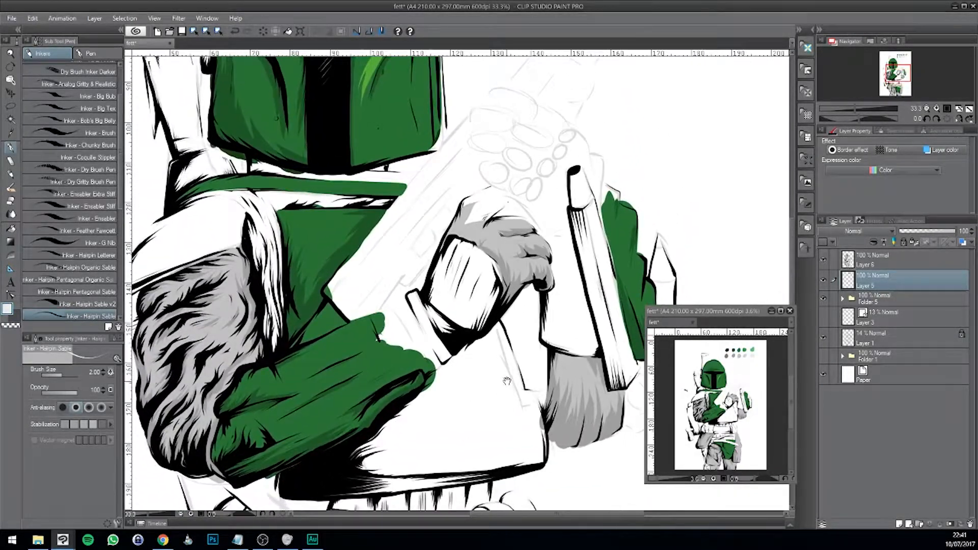
click(843, 299)
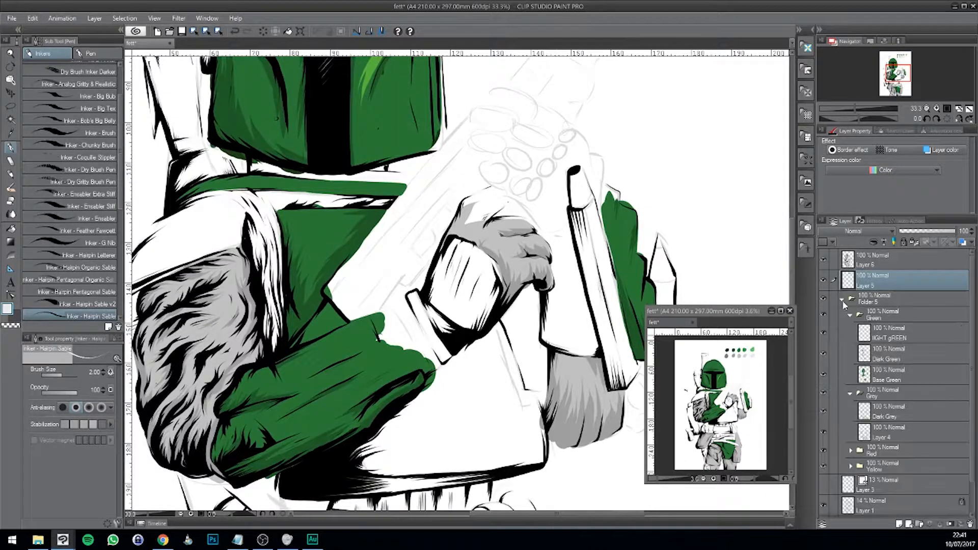
click(850, 315)
click(850, 330)
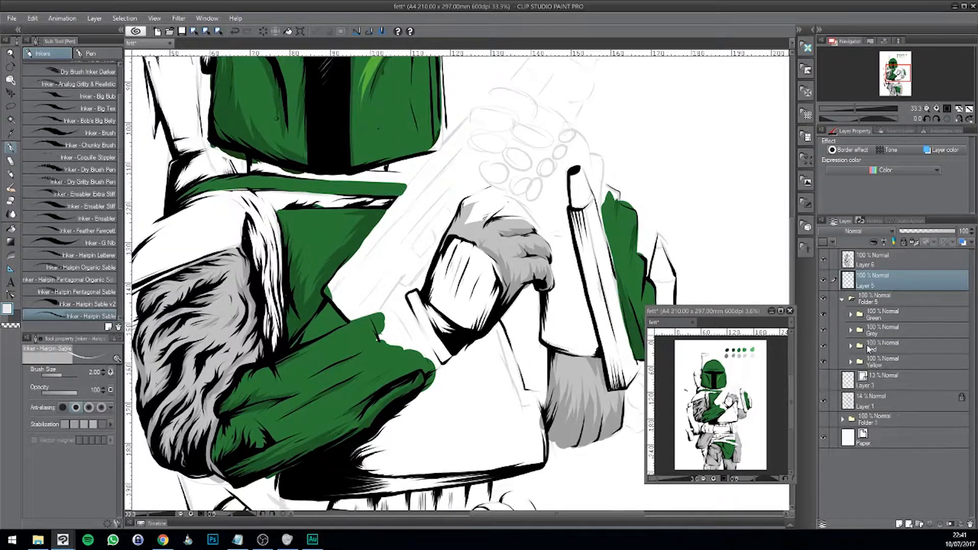
click(866, 351)
click(850, 347)
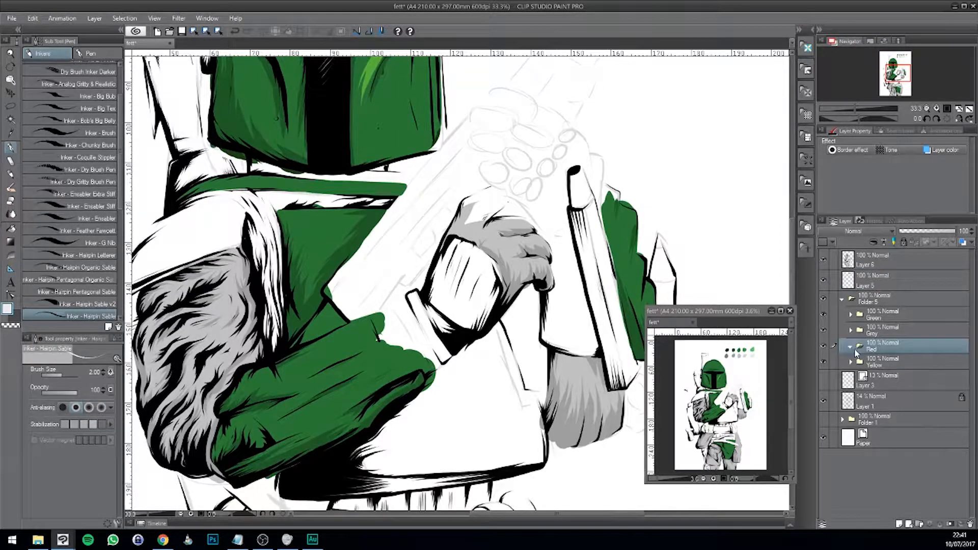
click(727, 334)
drag(697, 353, 652, 405)
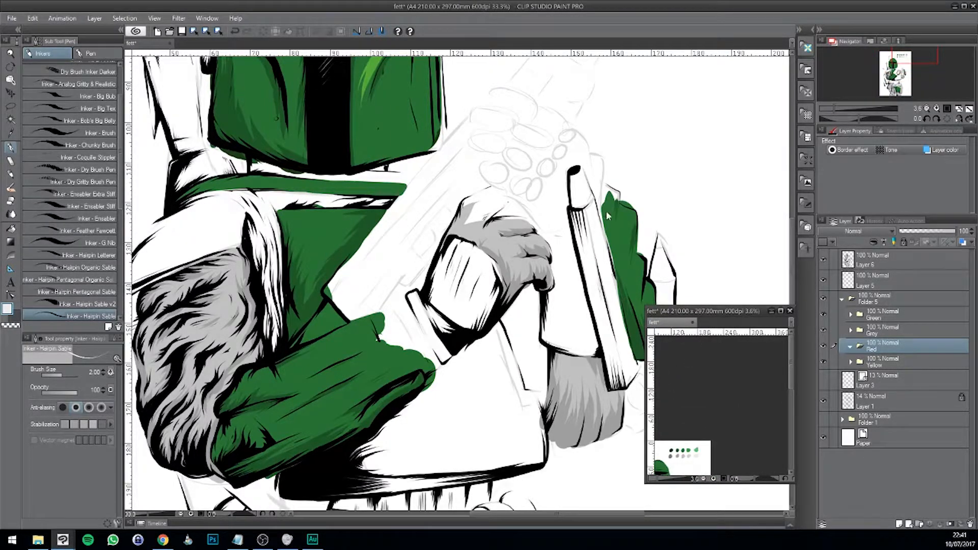
click(553, 415)
click(699, 416)
drag(705, 434, 740, 408)
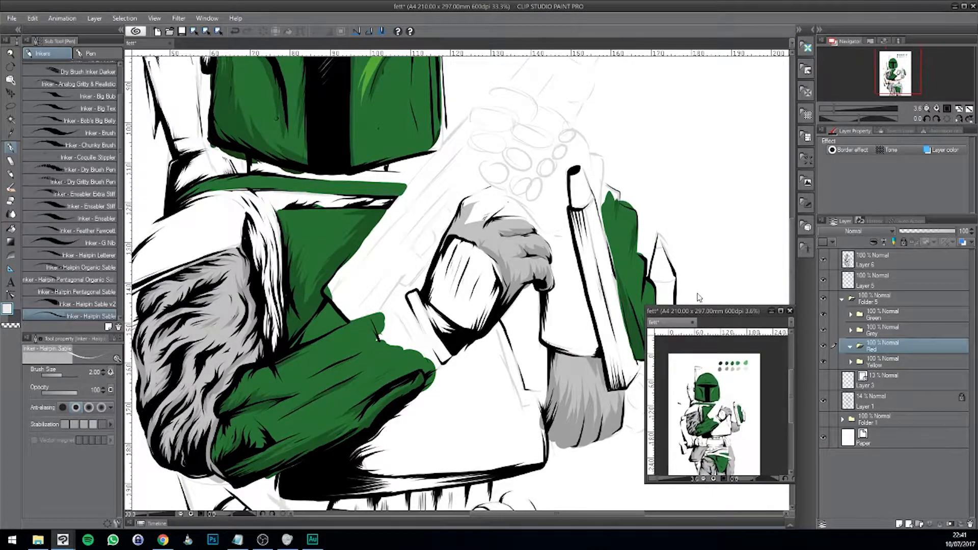
Set the drawing colour to an orange-brown with hue 16, saturation 211 and luminosity 75.
drag(637, 186, 548, 393)
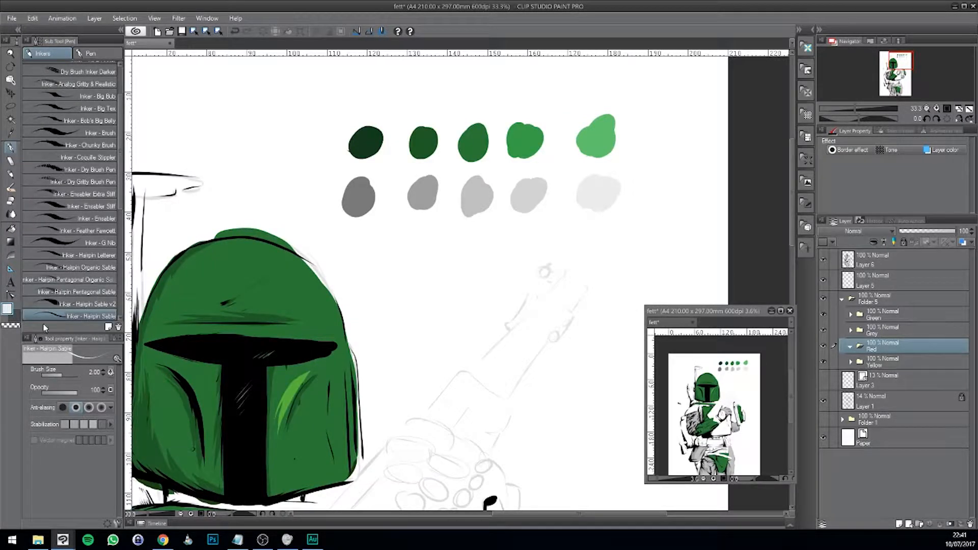
click(8, 309)
click(580, 220)
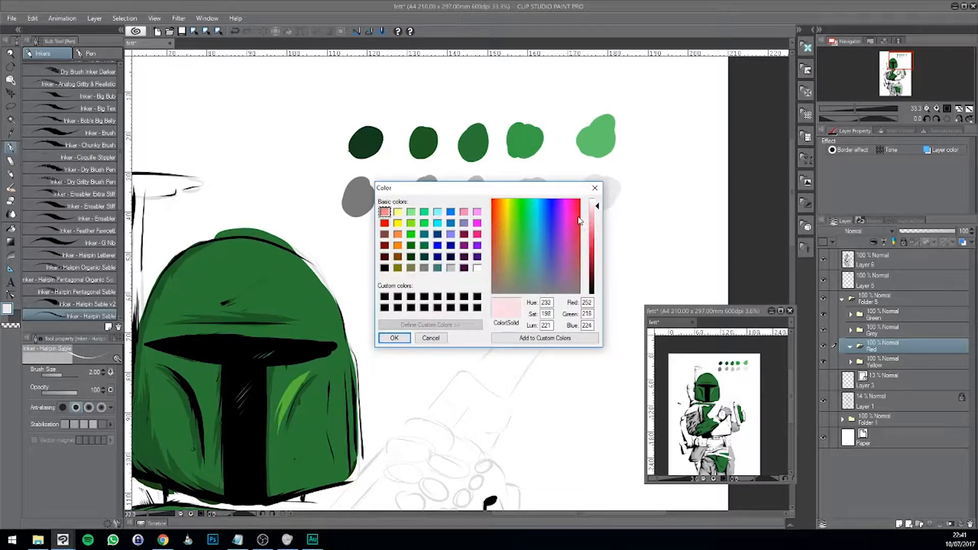
drag(579, 217, 598, 269)
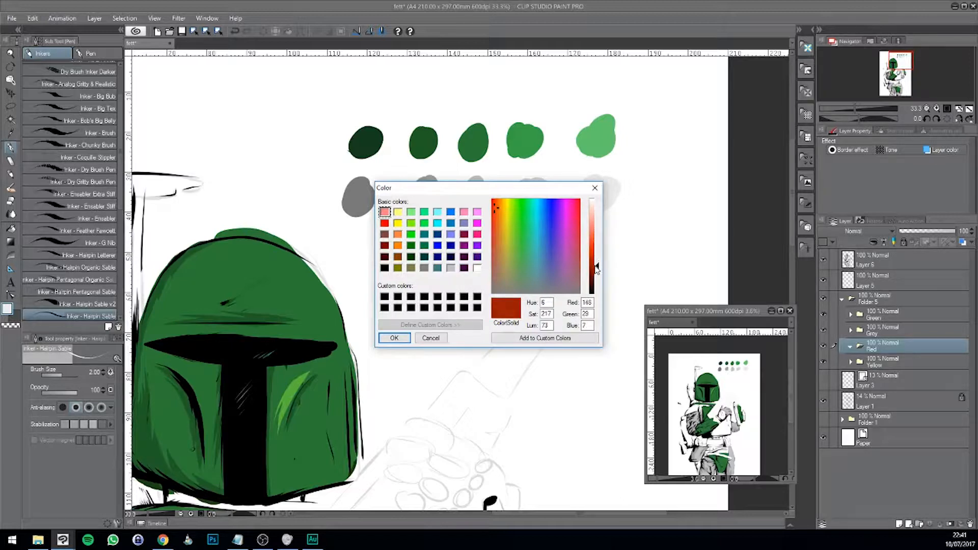
click(497, 210)
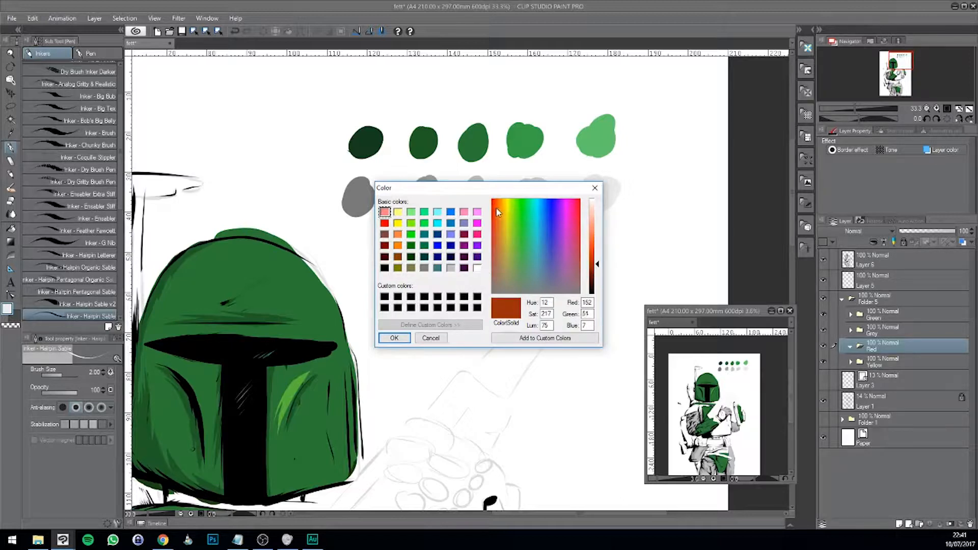
drag(497, 209, 500, 209)
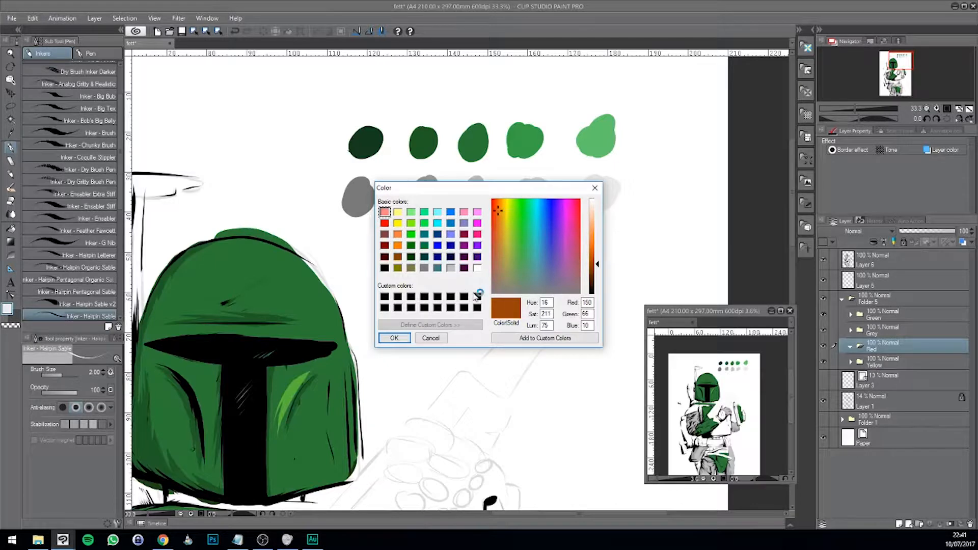
click(394, 338)
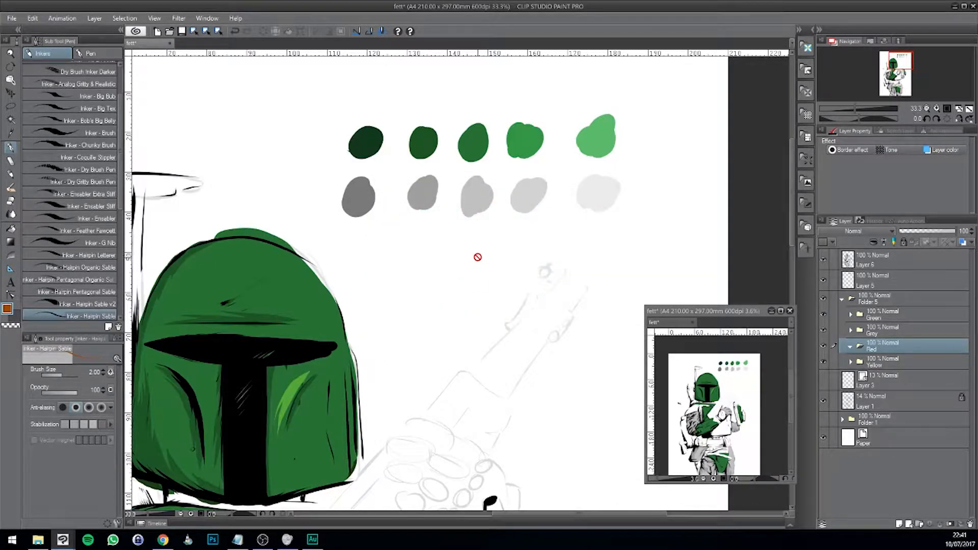
Make Layer 5 the active layer and paint an orange-brown swatch beneath the base grey one.
click(887, 277)
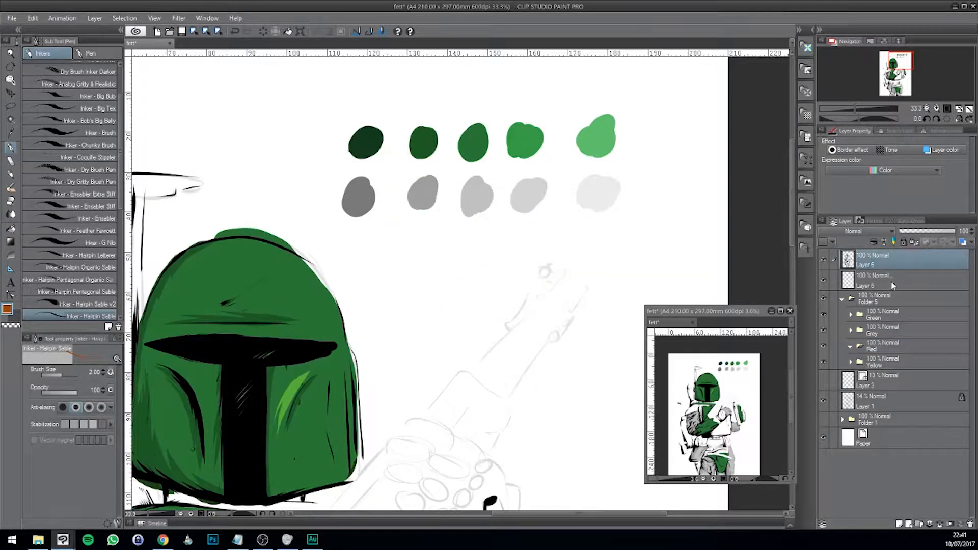
click(824, 280)
click(824, 281)
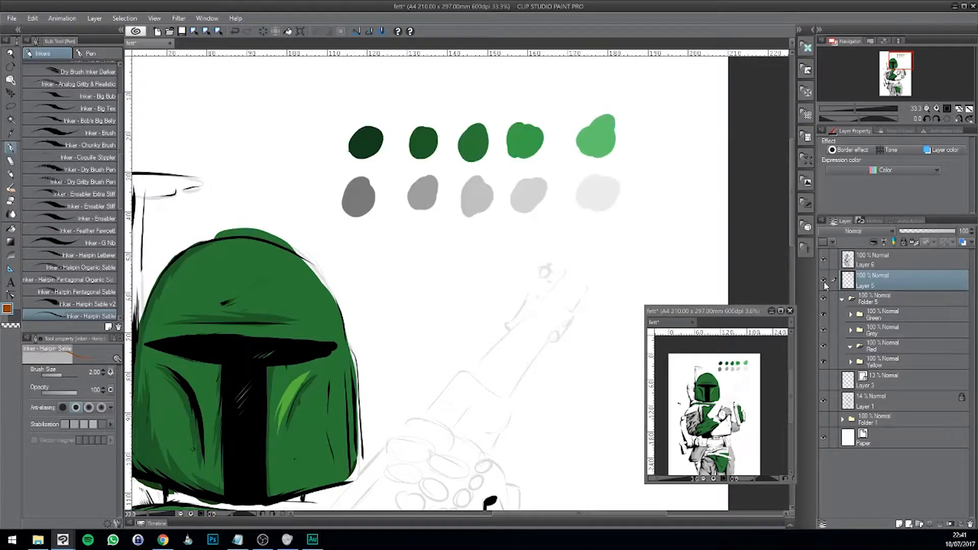
mouse_move(471, 241)
mouse_down()
mouse_move(471, 255)
mouse_move(501, 245)
mouse_up()
Paint two darker brown swatches beneath the two darkest greys, one at luminosity 64 and one at luminosity 42.
click(7, 309)
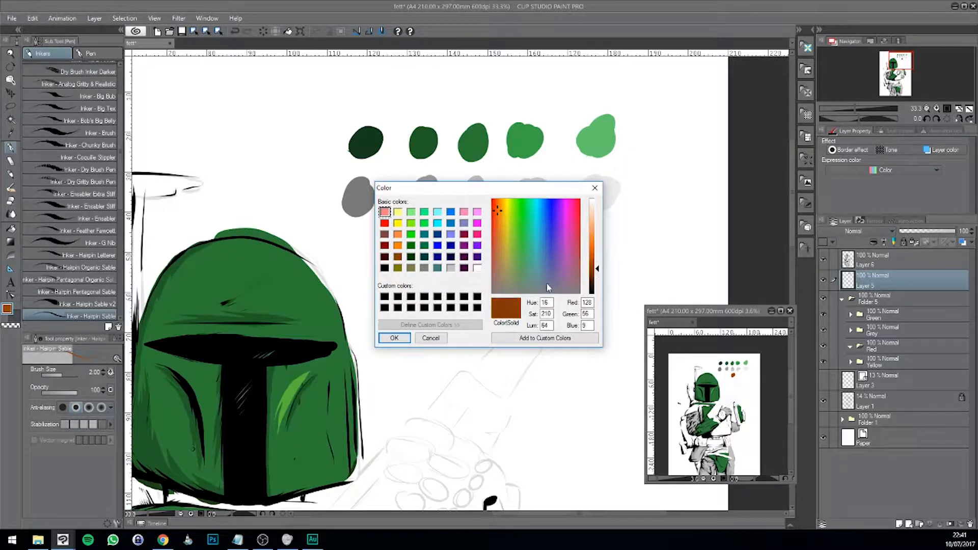
click(397, 338)
mouse_move(426, 258)
mouse_down()
mouse_move(419, 242)
mouse_move(408, 257)
mouse_up()
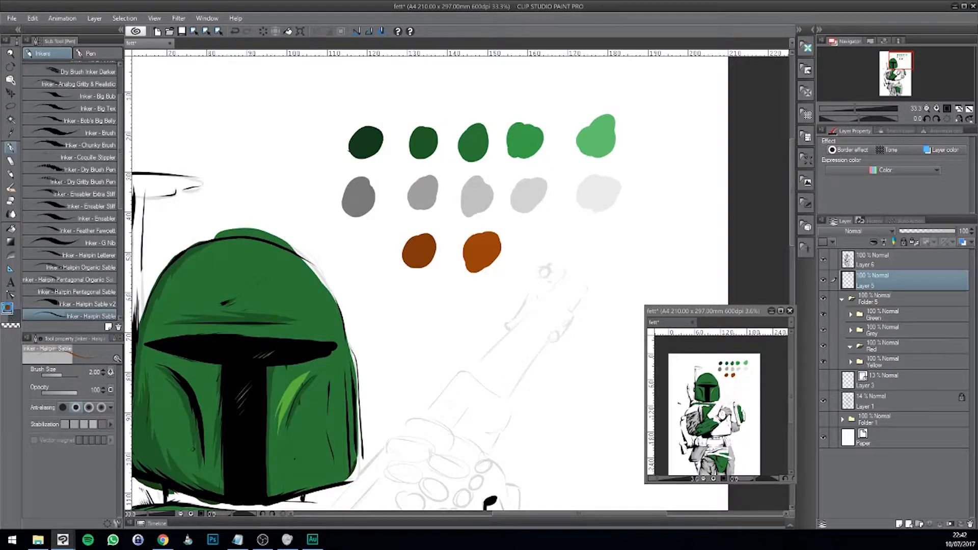
click(8, 309)
drag(596, 275, 596, 284)
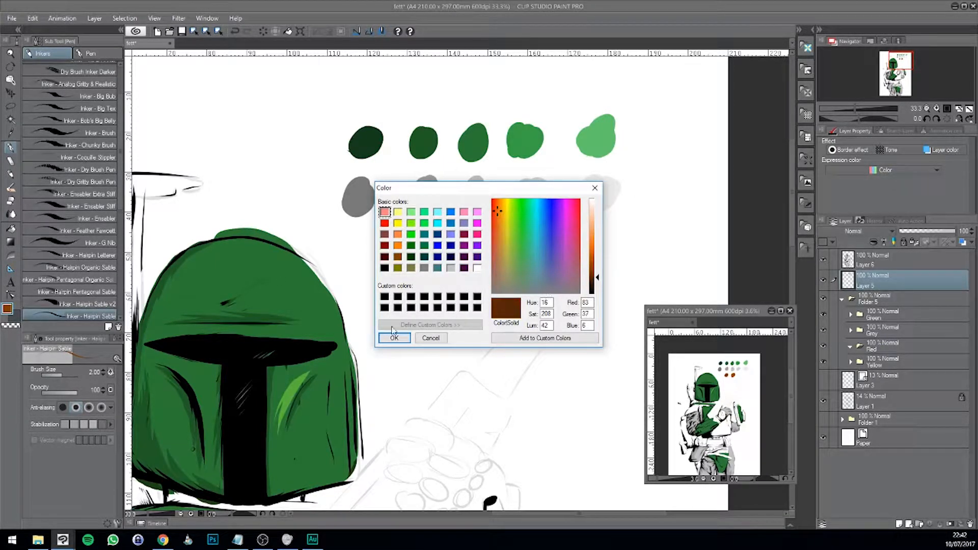
click(395, 338)
mouse_move(361, 239)
mouse_down()
mouse_move(362, 268)
mouse_move(372, 257)
mouse_up()
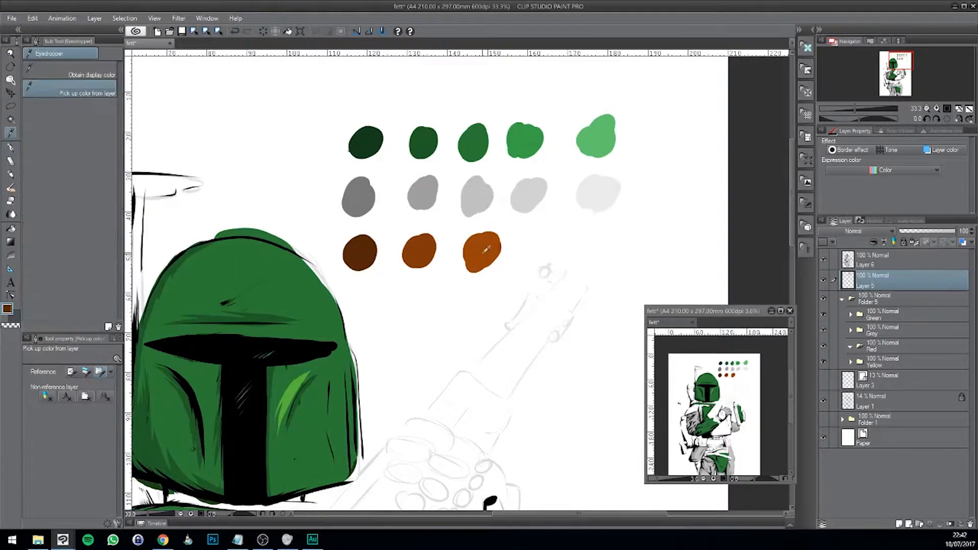
Set the colour to a lighter orange with hue 13, saturation 208 and luminosity 93, and paint a swatch beneath the second-lightest grey.
click(7, 308)
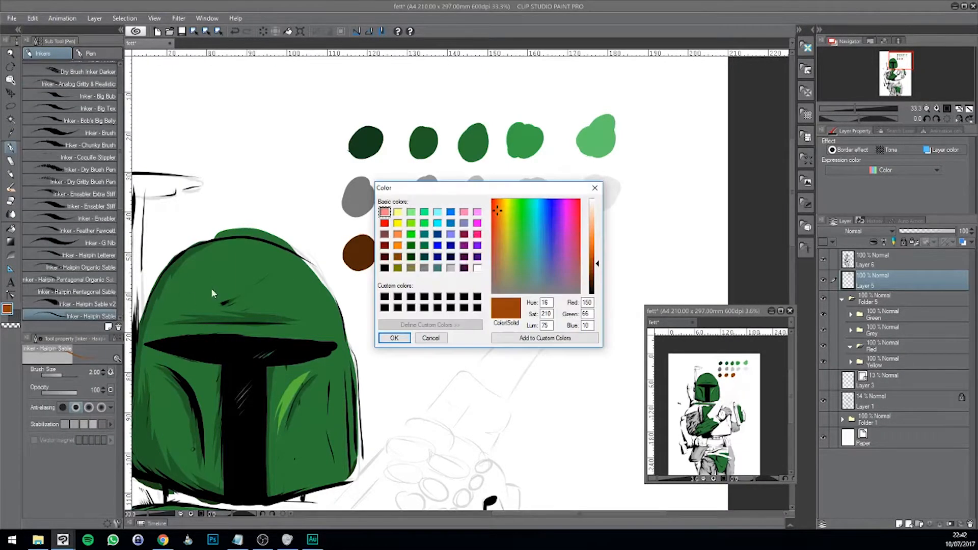
click(598, 255)
drag(598, 254, 597, 259)
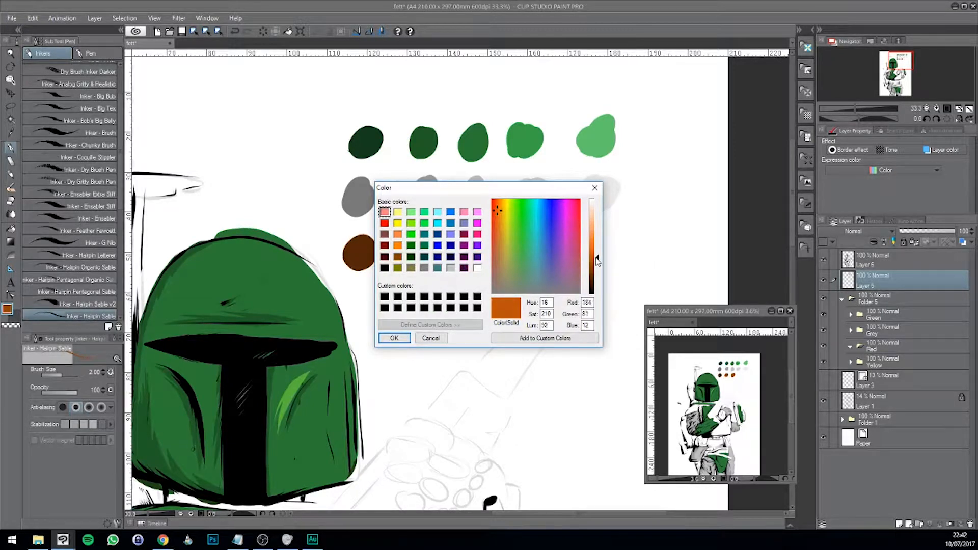
click(497, 211)
click(395, 337)
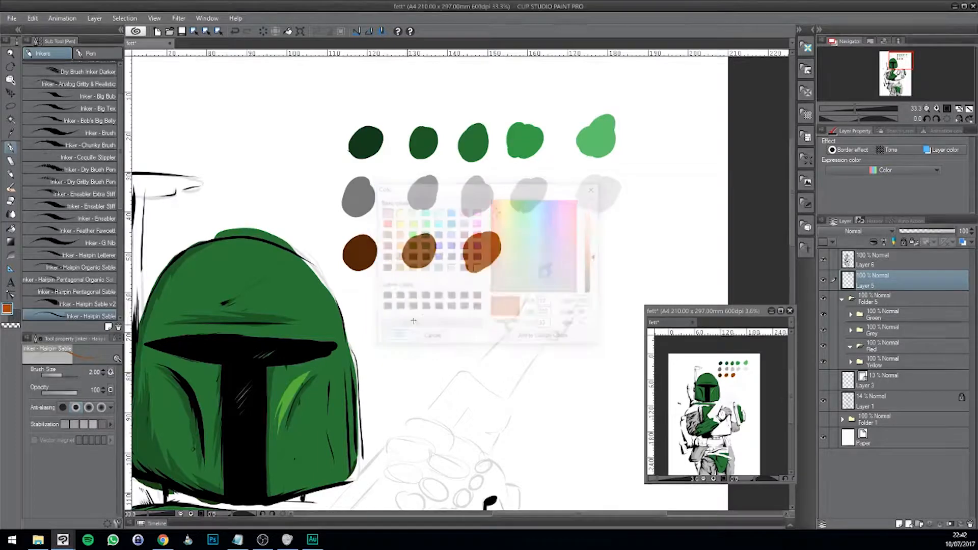
mouse_move(523, 241)
mouse_down()
mouse_move(546, 238)
mouse_move(540, 269)
mouse_up()
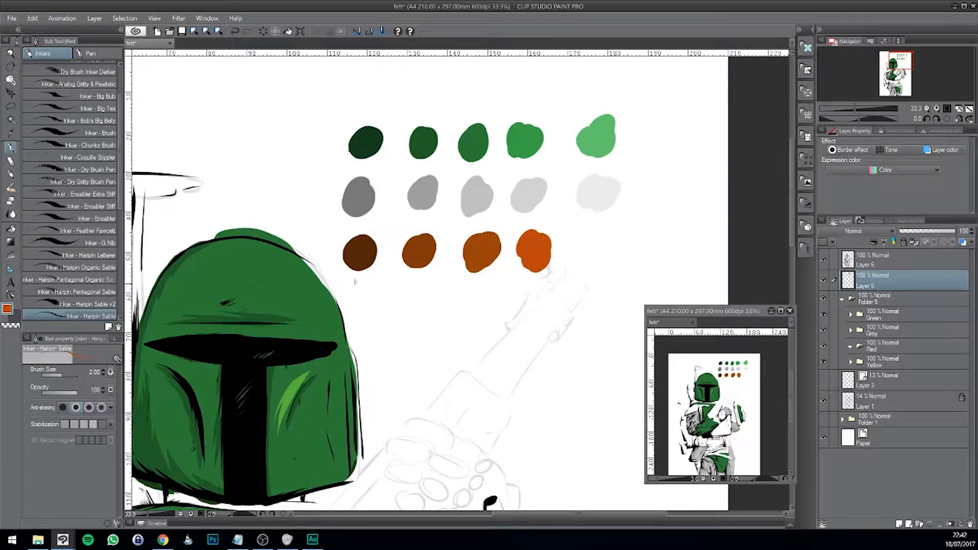
double_click(7, 308)
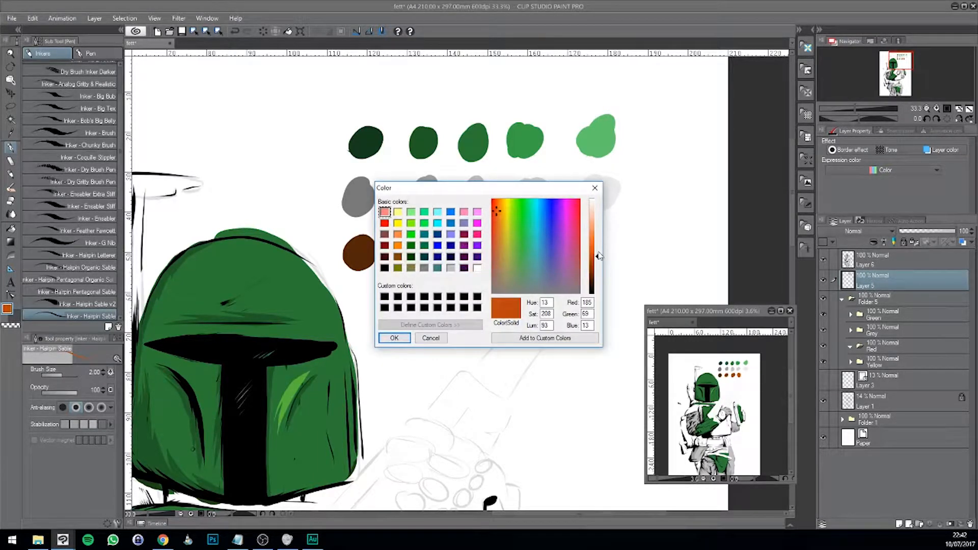
drag(600, 256, 600, 249)
click(494, 210)
click(496, 214)
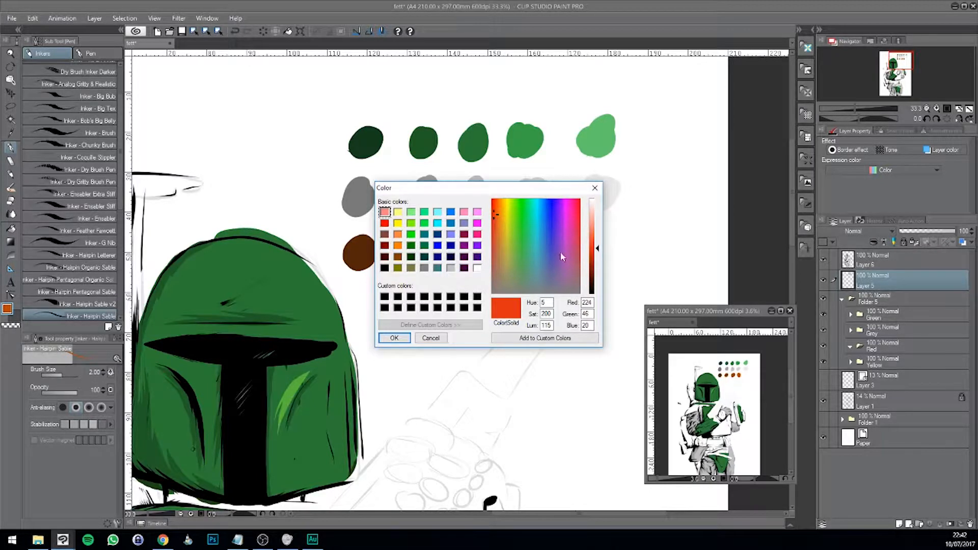
click(433, 338)
key(i)
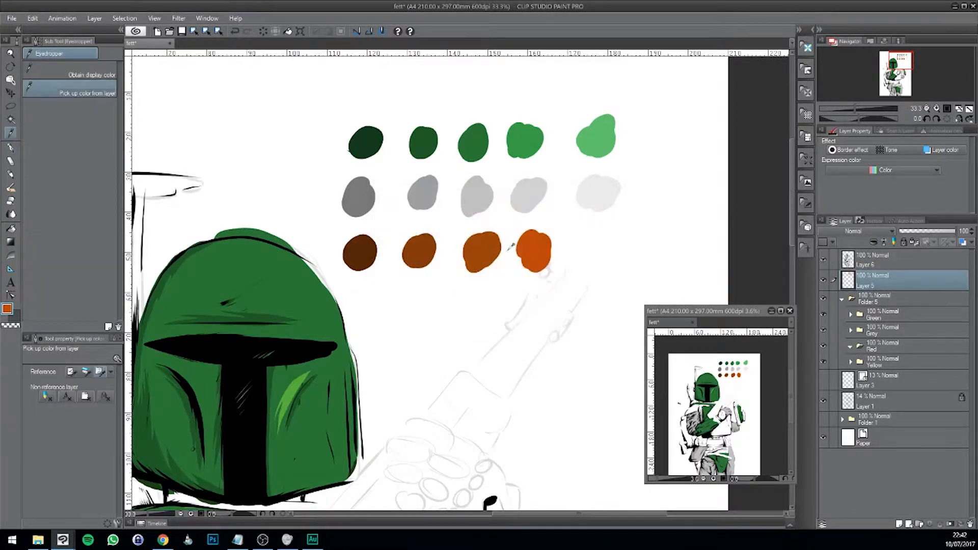
key(p)
Lighten the drawing colour to a brighter orange and paint a swatch with it beneath the lightest grey.
click(8, 310)
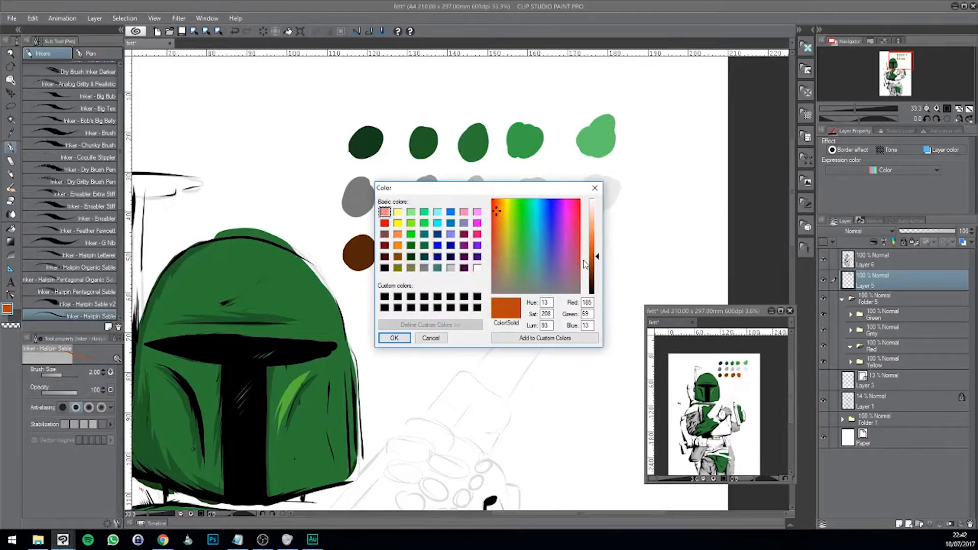
click(394, 338)
mouse_move(570, 253)
mouse_down()
mouse_move(617, 246)
mouse_move(578, 265)
mouse_up()
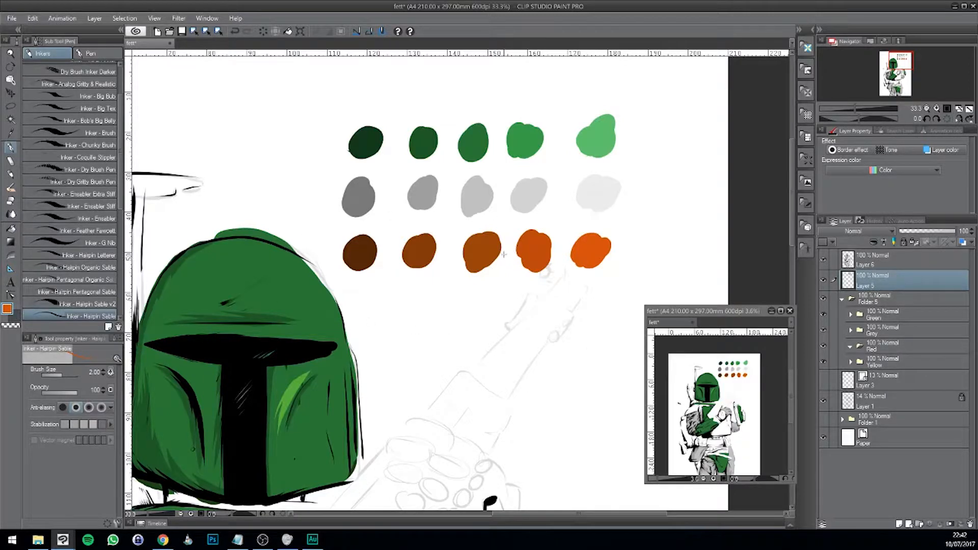
Sample the base orange-brown, change it to yellow with hue 35, saturation 212 and luminosity 101, and paint a swatch beneath the base orange-brown.
key(i)
click(489, 255)
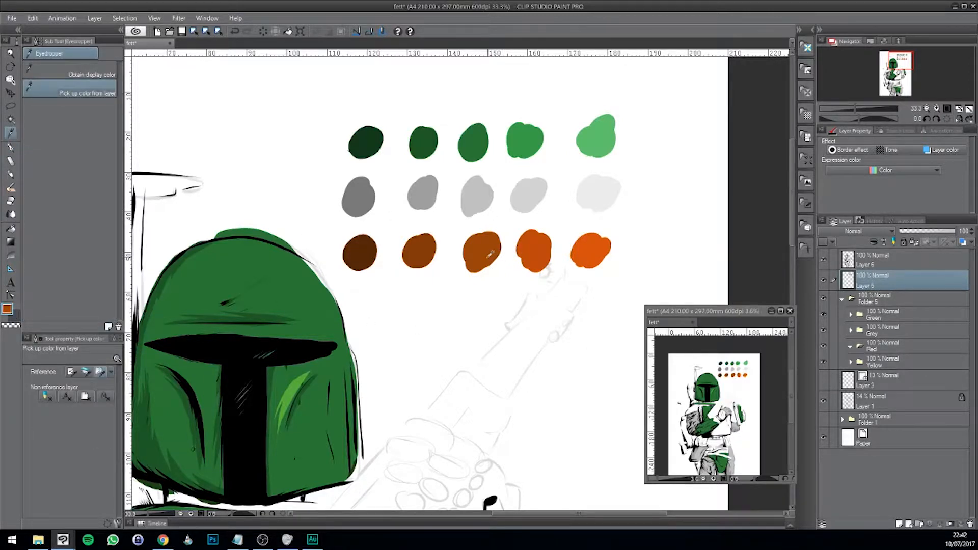
click(7, 310)
drag(502, 217, 509, 213)
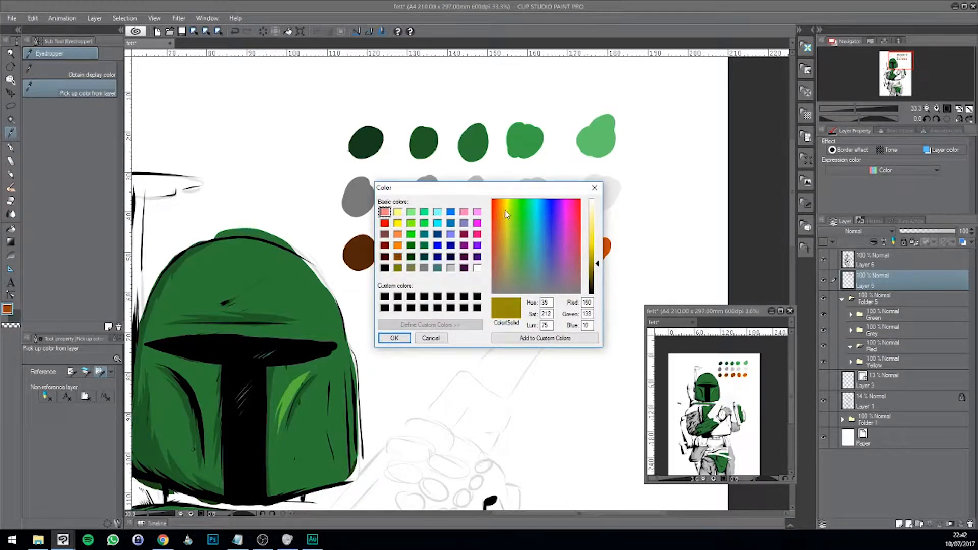
drag(598, 263, 590, 258)
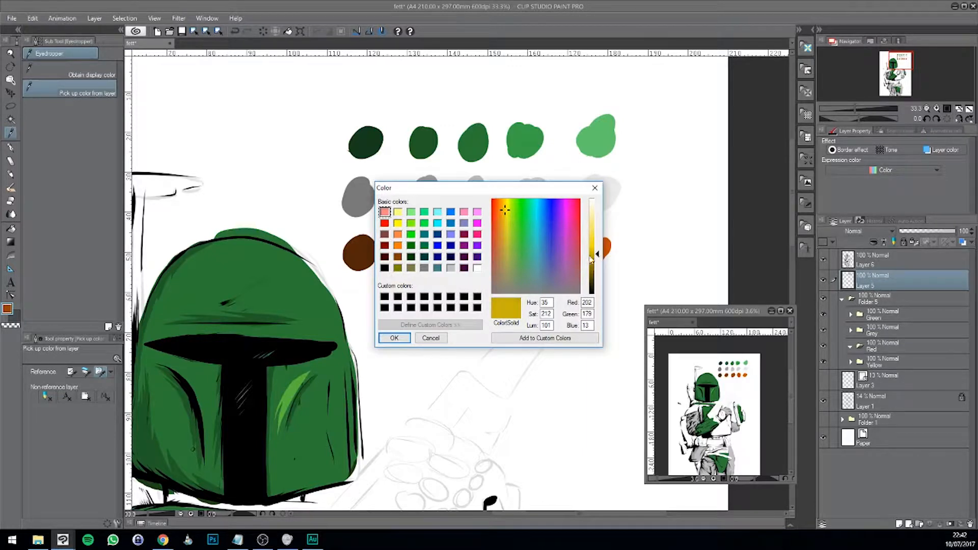
click(394, 338)
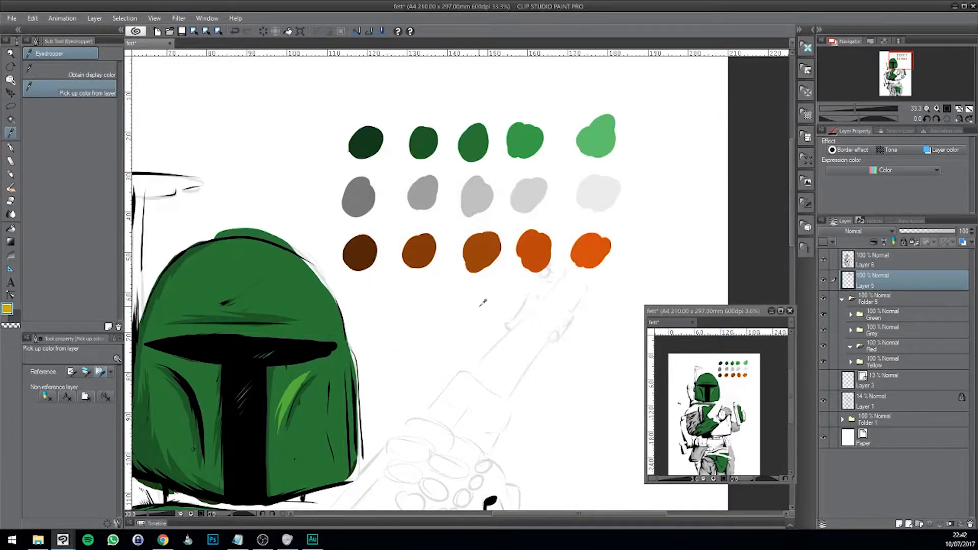
key(p)
mouse_move(474, 313)
mouse_down()
mouse_move(482, 303)
mouse_move(479, 313)
mouse_move(497, 316)
mouse_up()
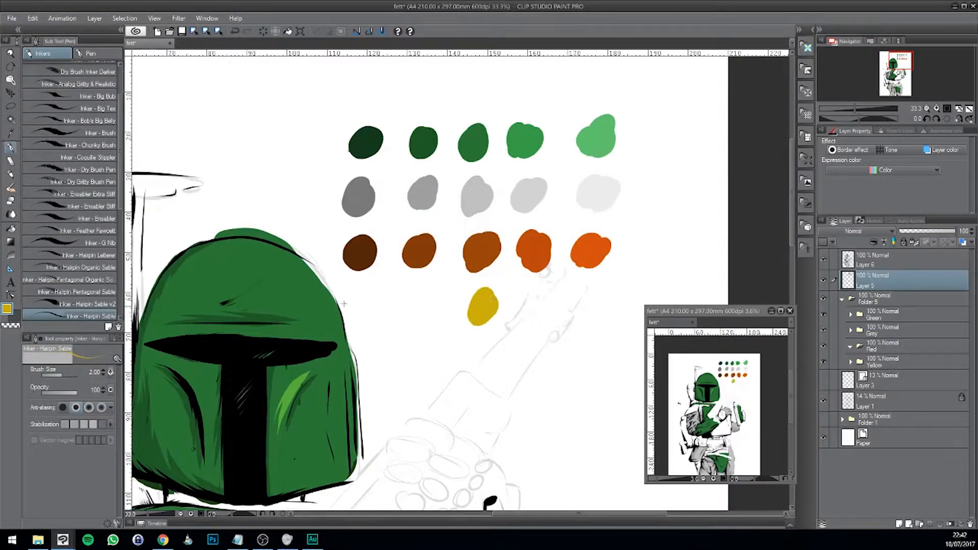
Paint two lighter yellow swatches beneath the two lightest oranges, the palest one at luminosity 166.
double_click(9, 311)
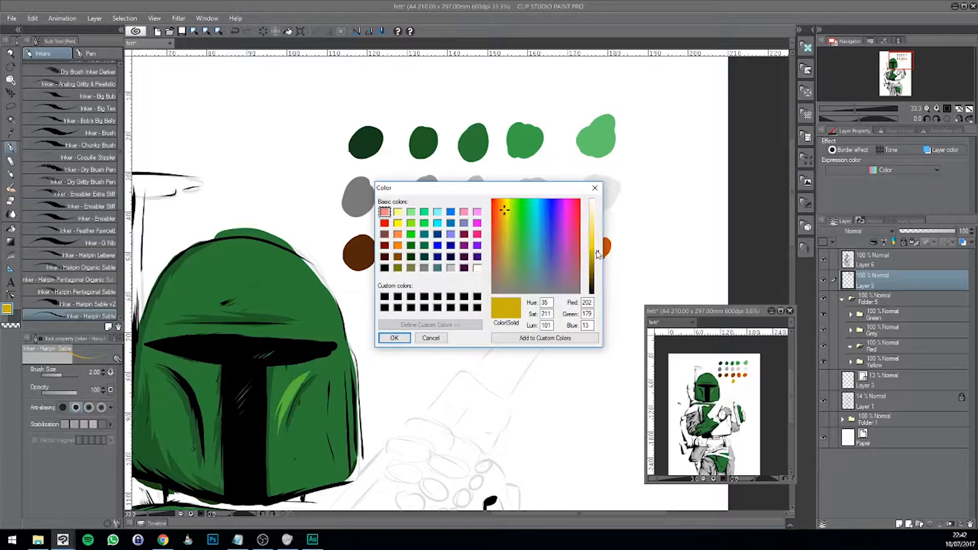
drag(597, 254, 596, 248)
click(405, 339)
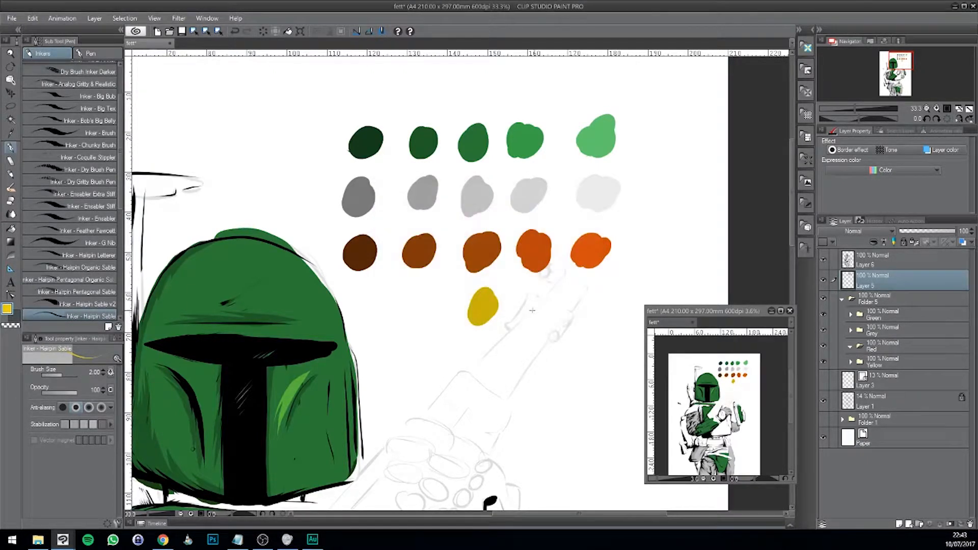
drag(532, 311, 541, 304)
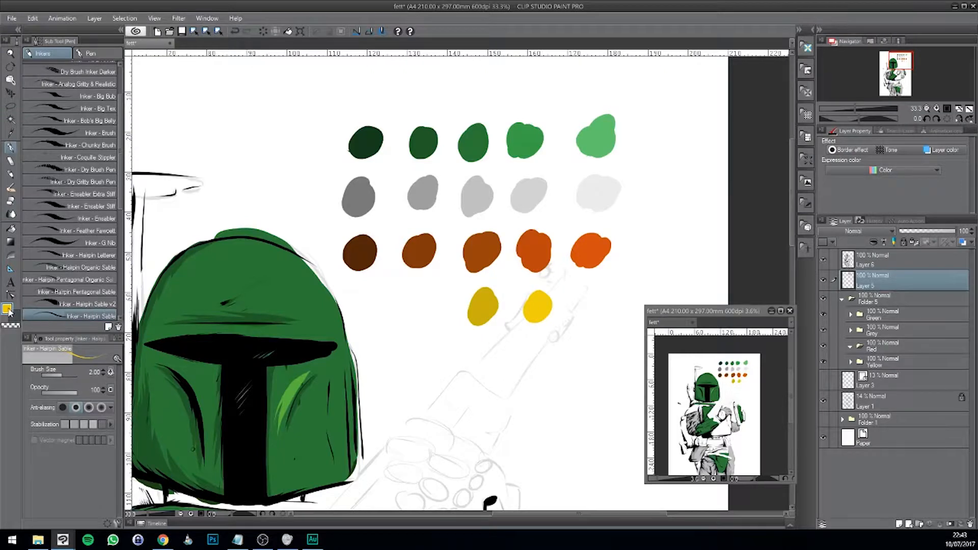
click(9, 312)
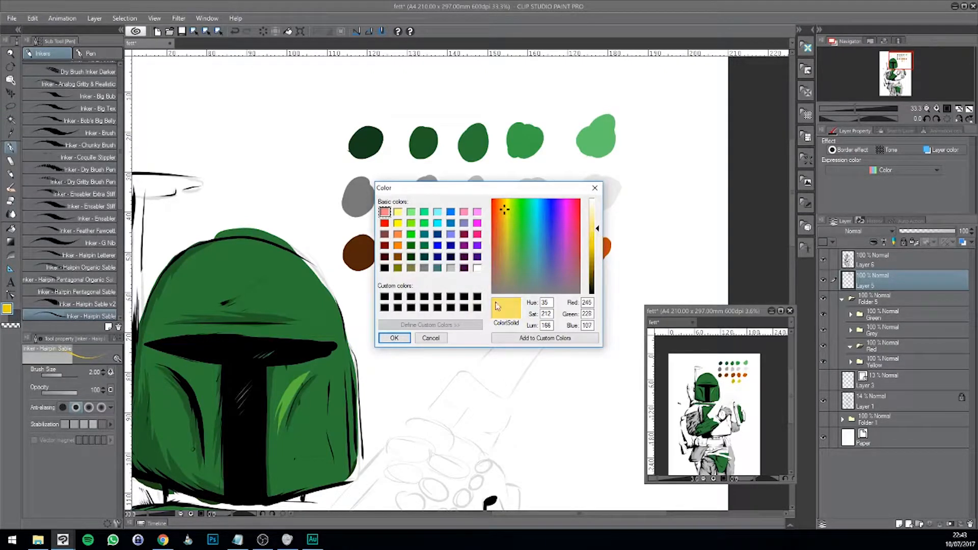
click(405, 340)
drag(574, 312, 595, 292)
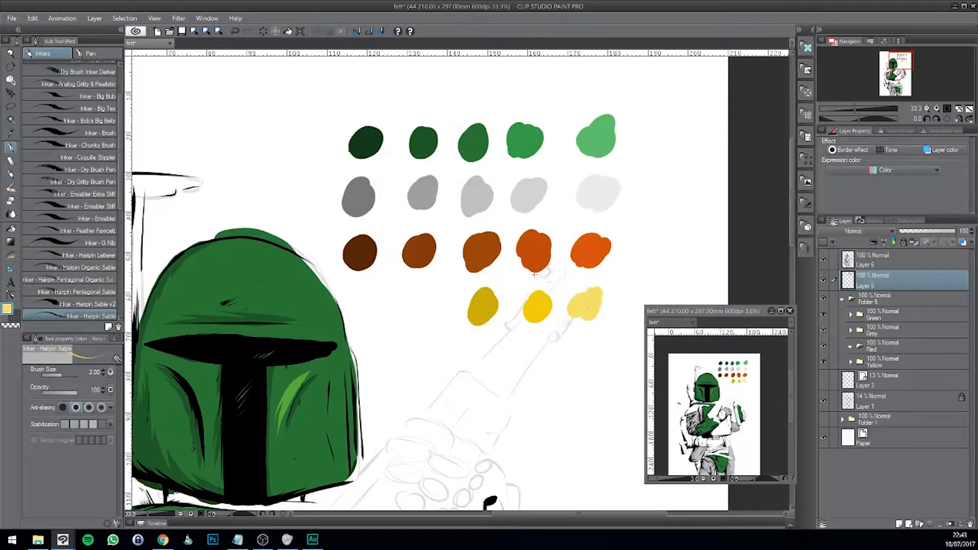
Sample the base yellow, darken it to hue 32 and luminosity 82, and paint a swatch beneath the second-darkest brown.
alt+click(481, 300)
click(7, 308)
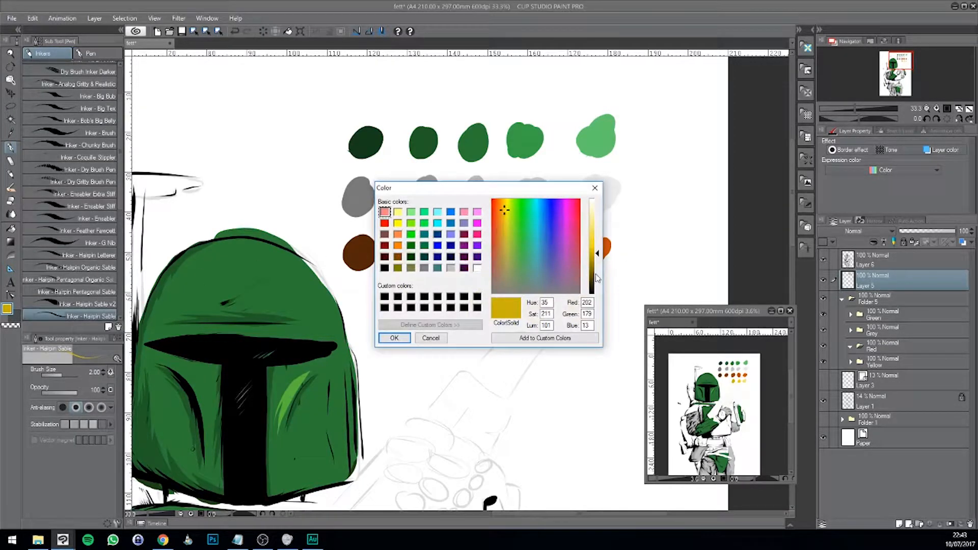
drag(597, 262, 596, 261)
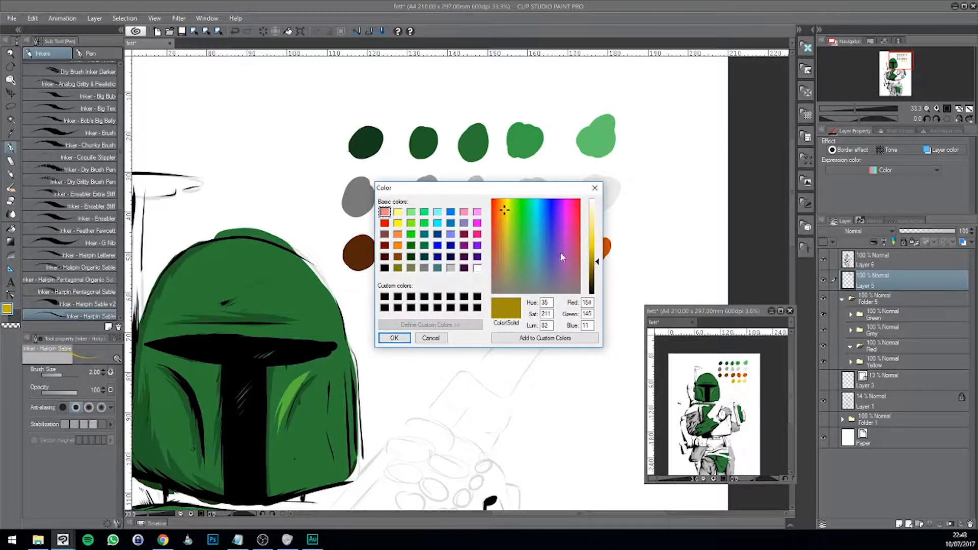
click(502, 215)
click(395, 338)
mouse_move(423, 304)
mouse_down()
mouse_move(428, 321)
mouse_move(414, 308)
mouse_up()
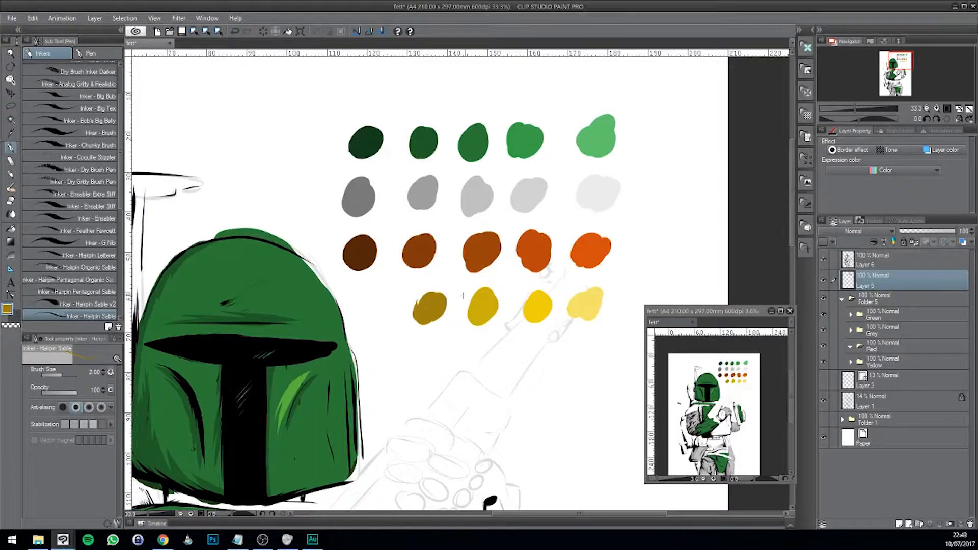
Darken the colour to hue 32, saturation 190 and luminosity 70, and paint a swatch beneath the darkest brown.
click(7, 308)
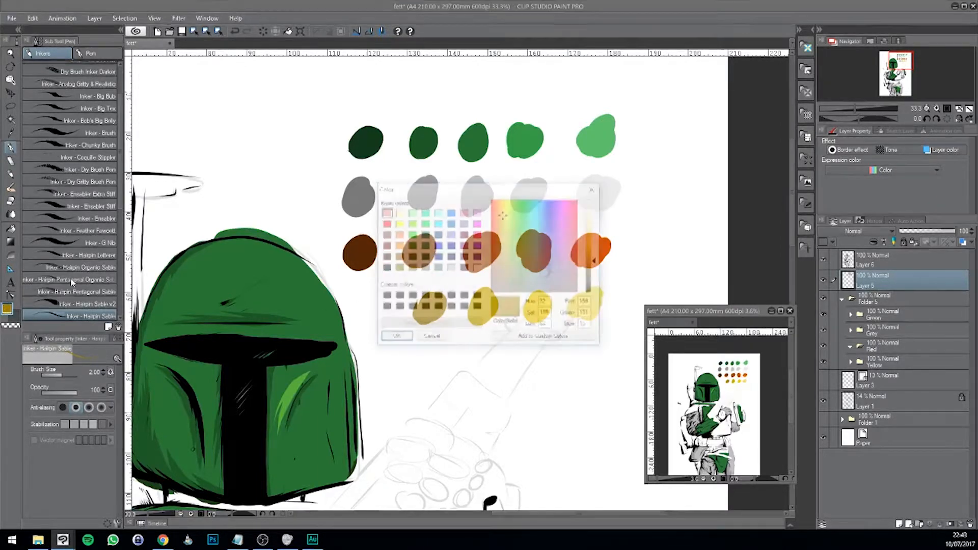
click(592, 266)
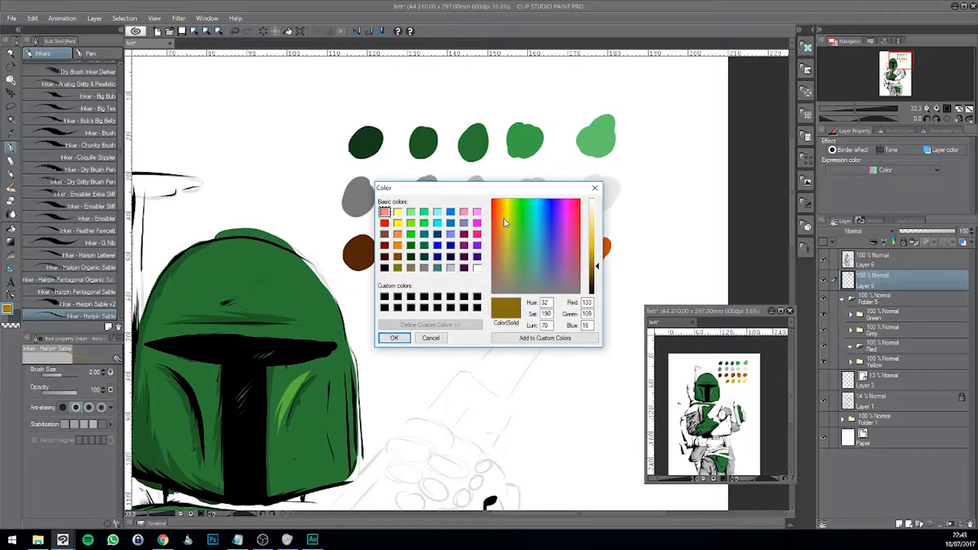
click(395, 338)
drag(363, 312, 368, 316)
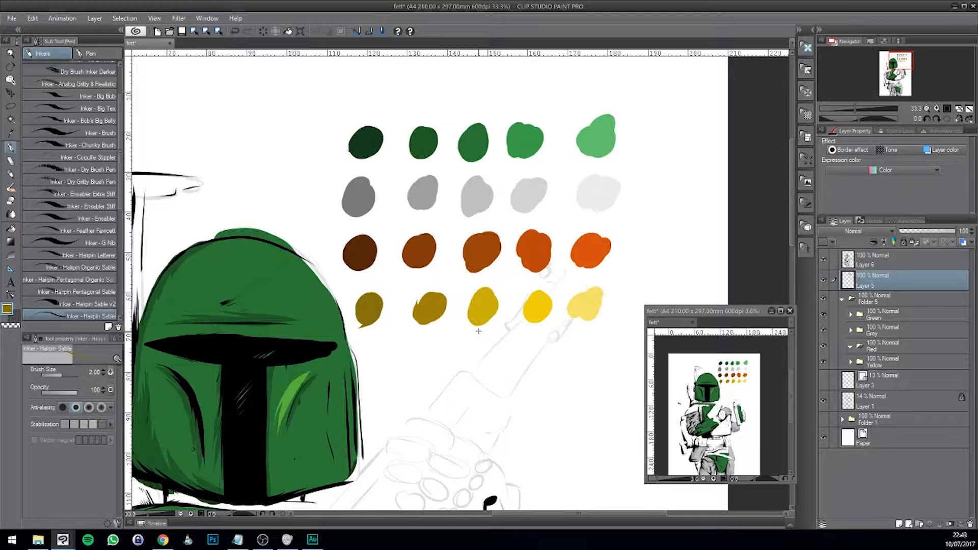
Rename the swatch layer, Layer 5, as Palette.
double_click(868, 285)
text(Pa)
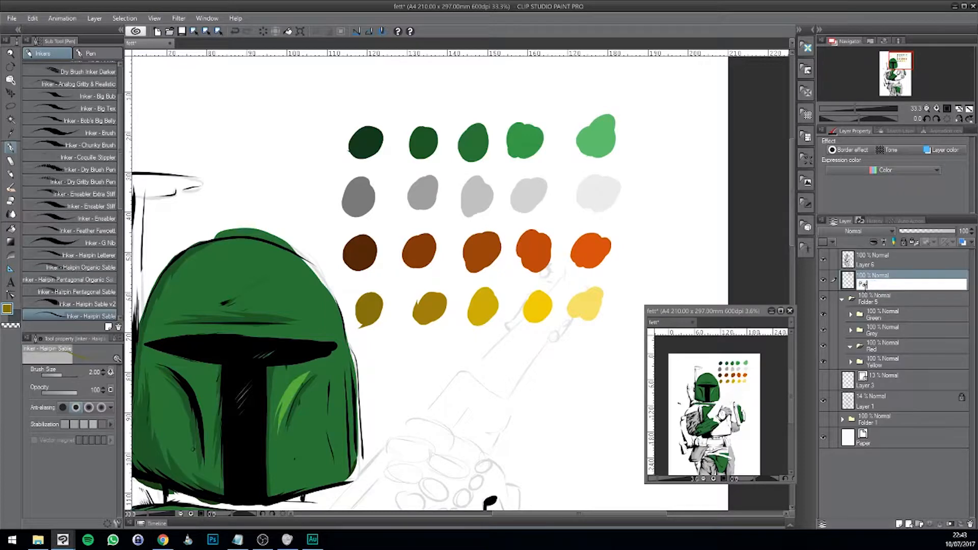
text(lette)
key(Return)
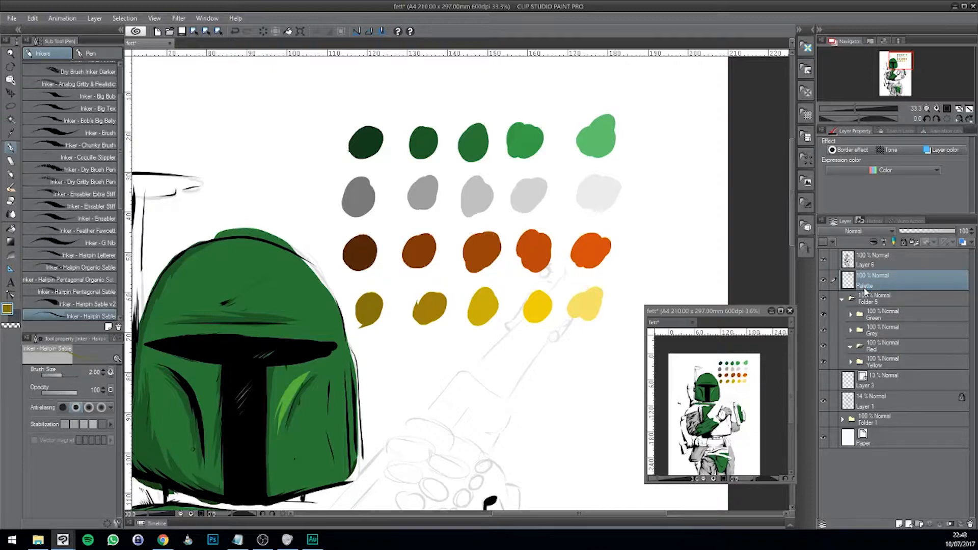
Examine the figure's arms and torso, the whole page, and the colour palette beside the helmet.
drag(493, 365, 504, 187)
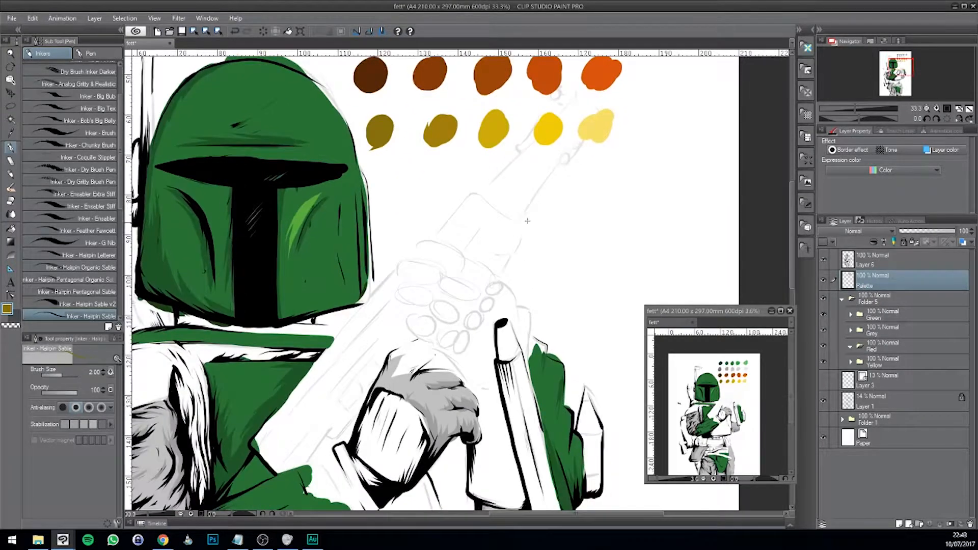
drag(329, 416, 416, 231)
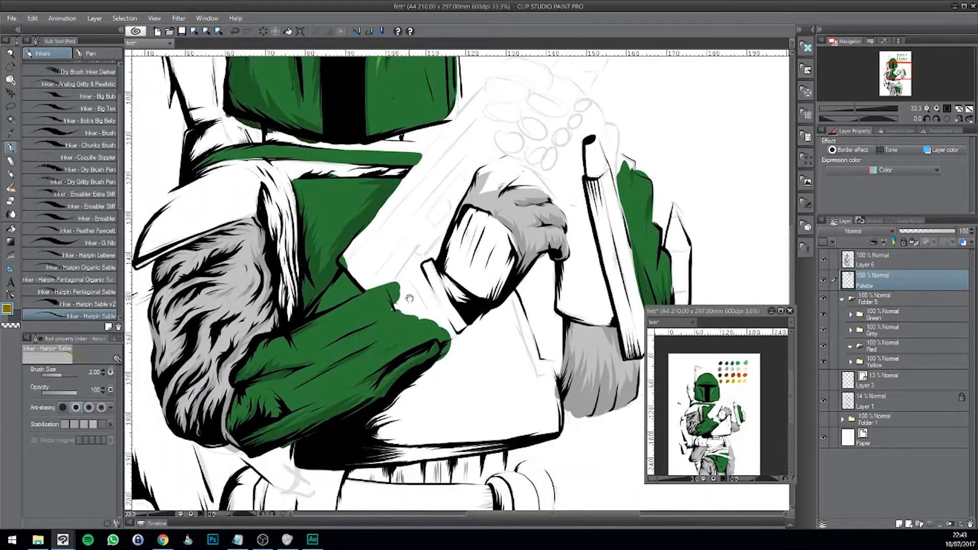
drag(416, 421, 468, 335)
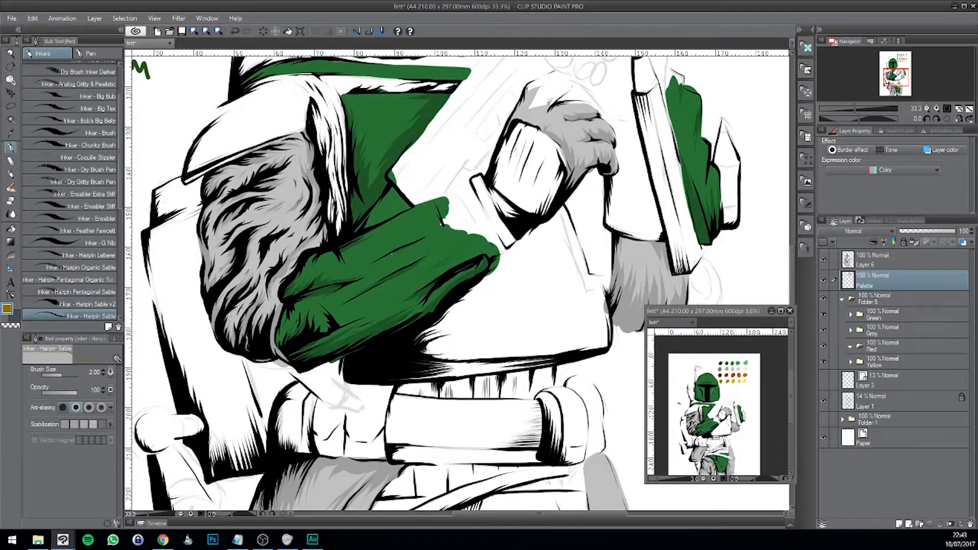
drag(436, 245, 365, 320)
scroll(293, 356, down, 1)
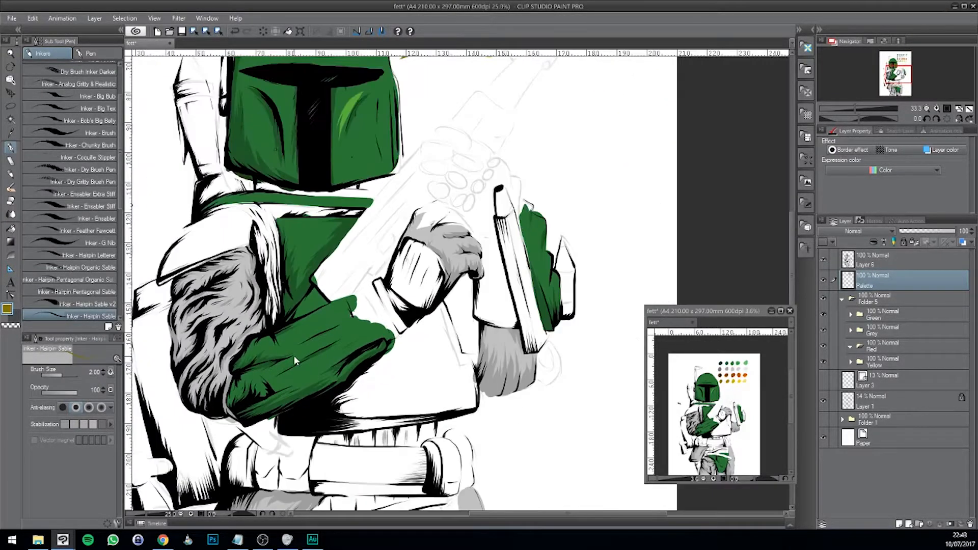
scroll(294, 356, down, 2)
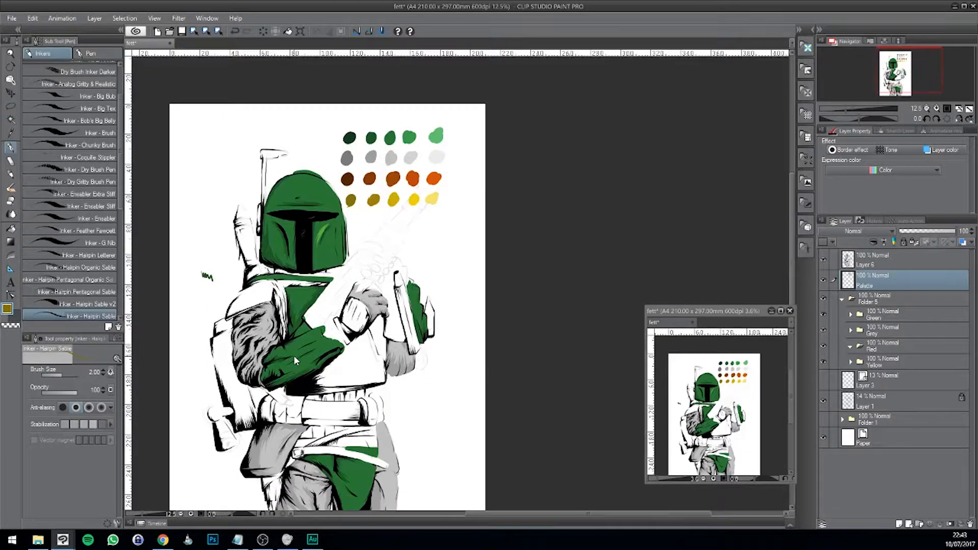
scroll(295, 356, up, 2)
drag(476, 175, 442, 306)
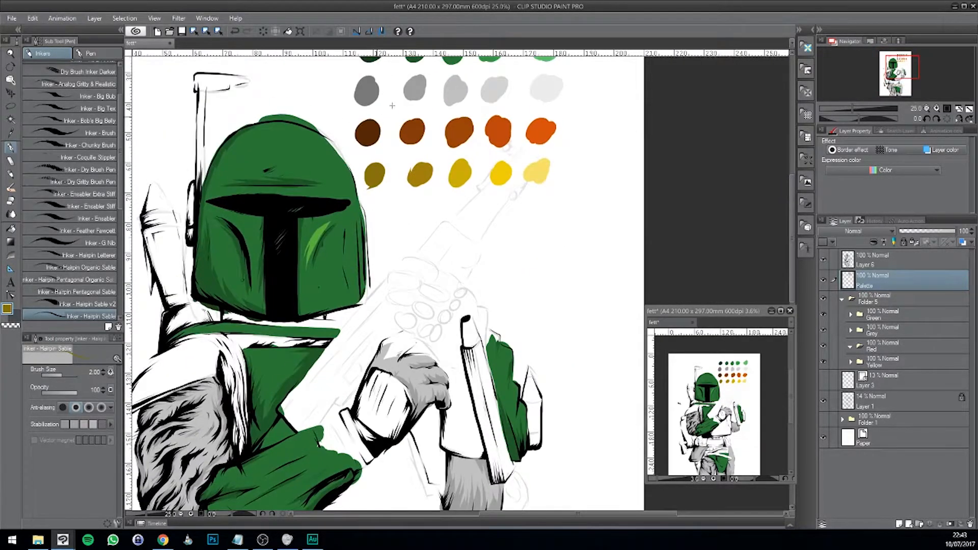
drag(484, 254, 480, 290)
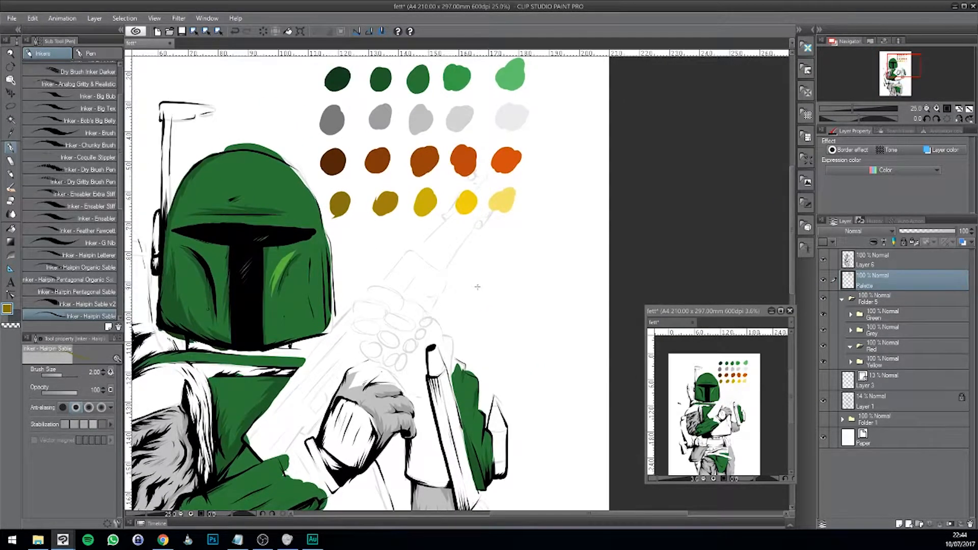
drag(510, 257, 500, 298)
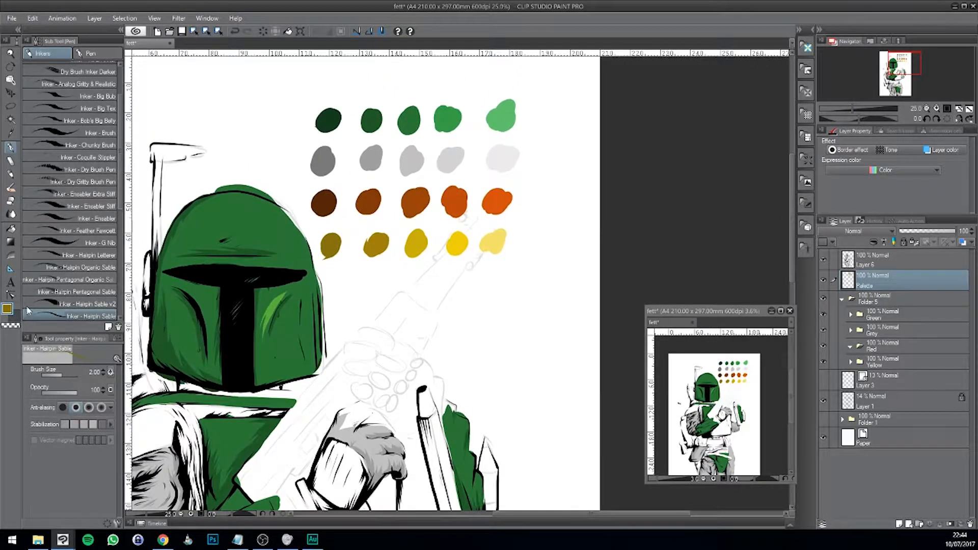
Sample the darkest grey, darken it to hue 60, saturation 3 and luminosity 84, and paint a swatch beneath the middle yellow.
key(i)
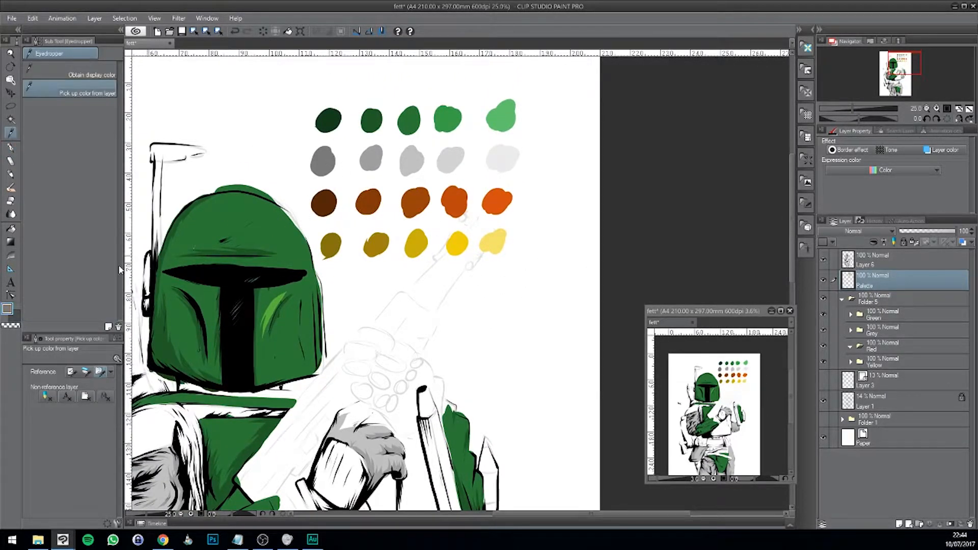
click(11, 310)
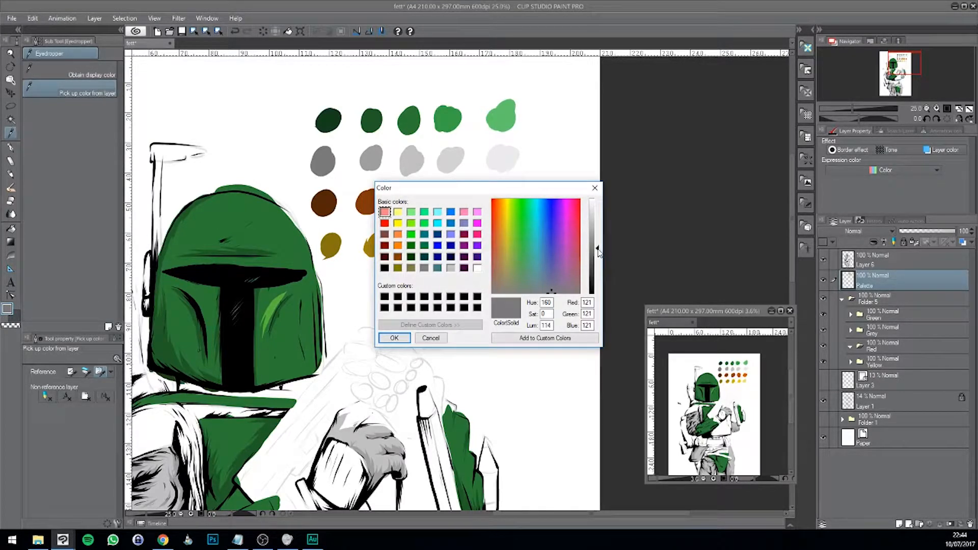
drag(555, 293, 514, 293)
drag(597, 248, 597, 261)
click(398, 338)
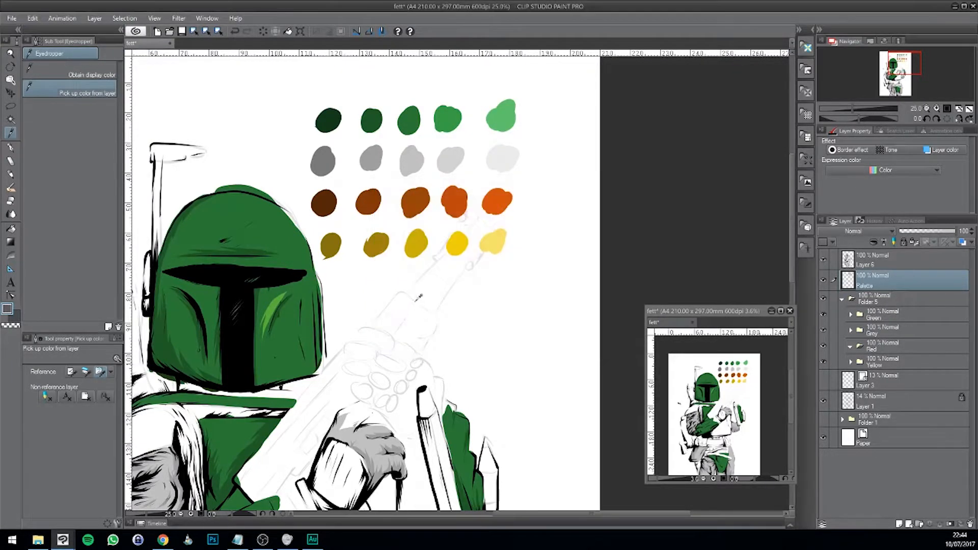
key(p)
drag(418, 278, 408, 291)
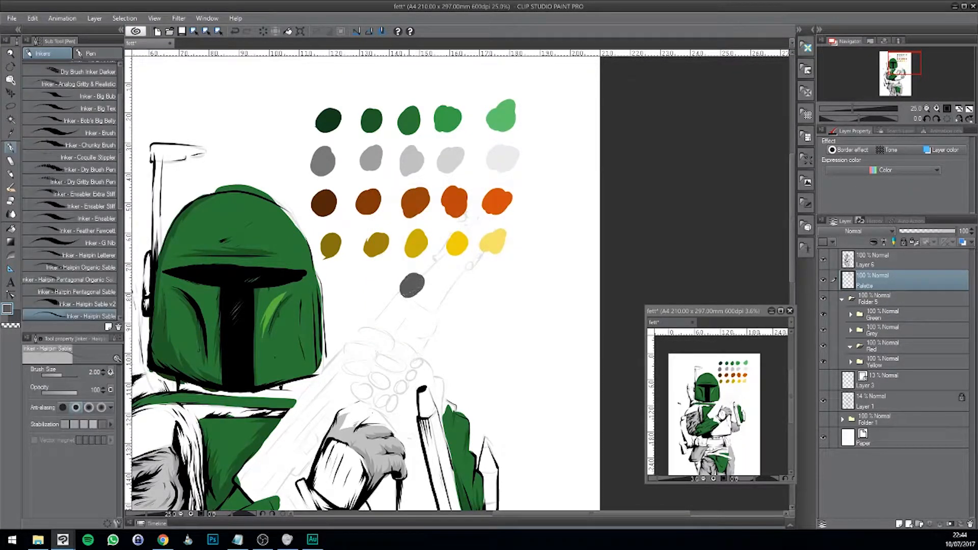
Lighten the grey to luminosity 97 and paint a swatch beneath the bright yellow one.
click(7, 310)
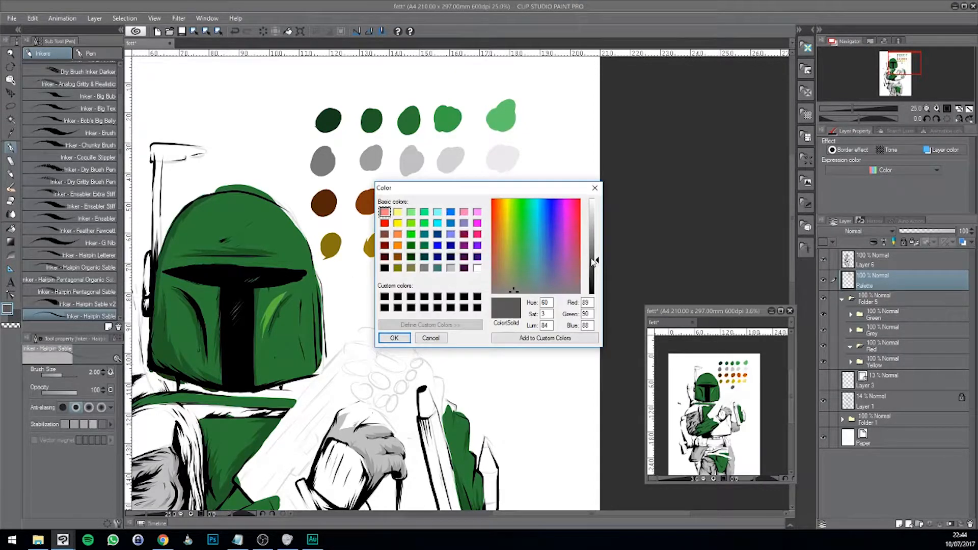
drag(598, 261, 597, 256)
click(400, 339)
drag(444, 278, 448, 283)
Lighten the grey further and paint a swatch beneath the palest yellow.
click(7, 309)
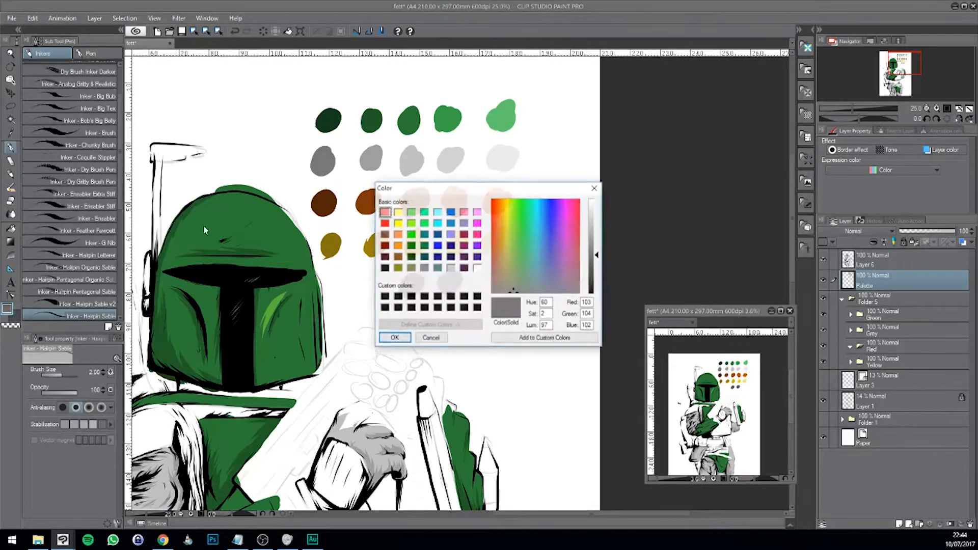
click(597, 246)
click(405, 339)
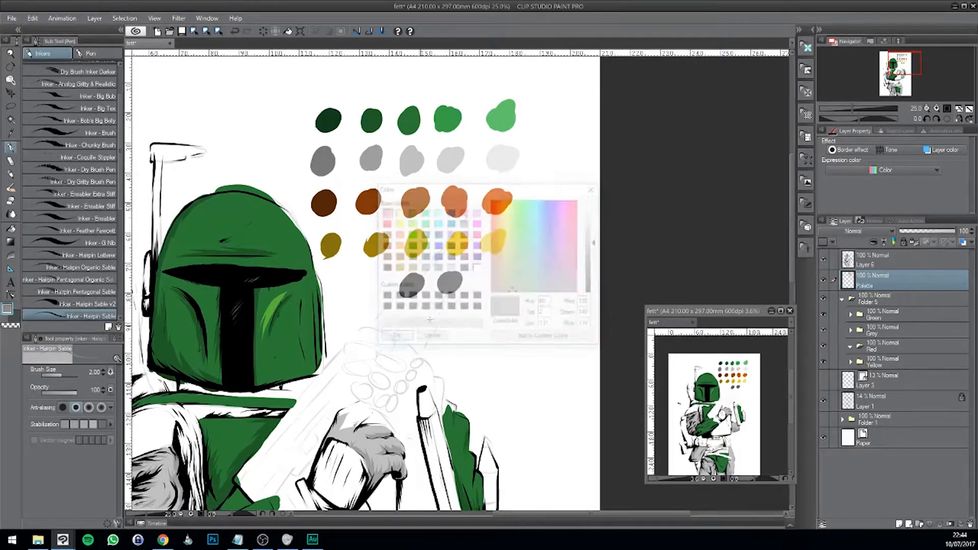
drag(484, 286, 500, 276)
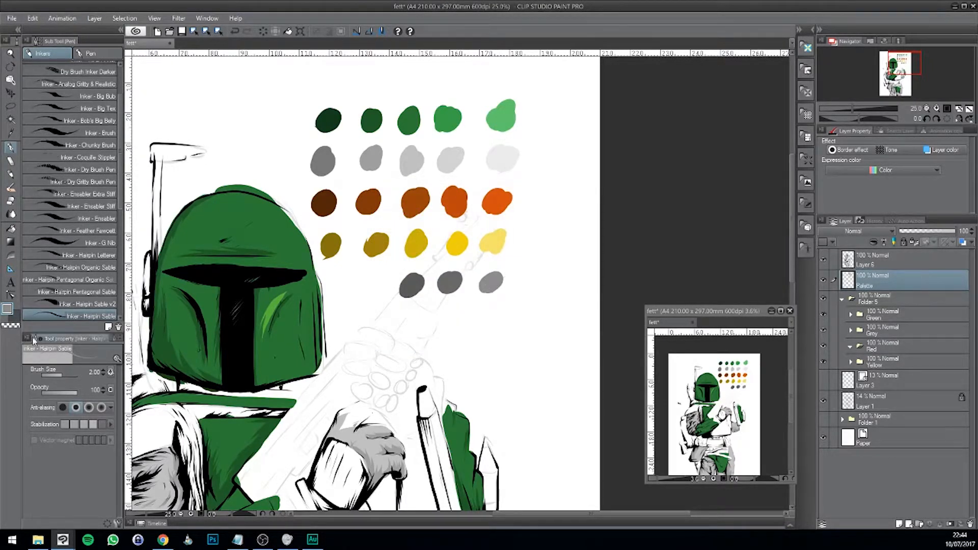
Resample the first dark grey swatch, darken it, and paint a swatch beneath the second-darkest yellow.
key(o)
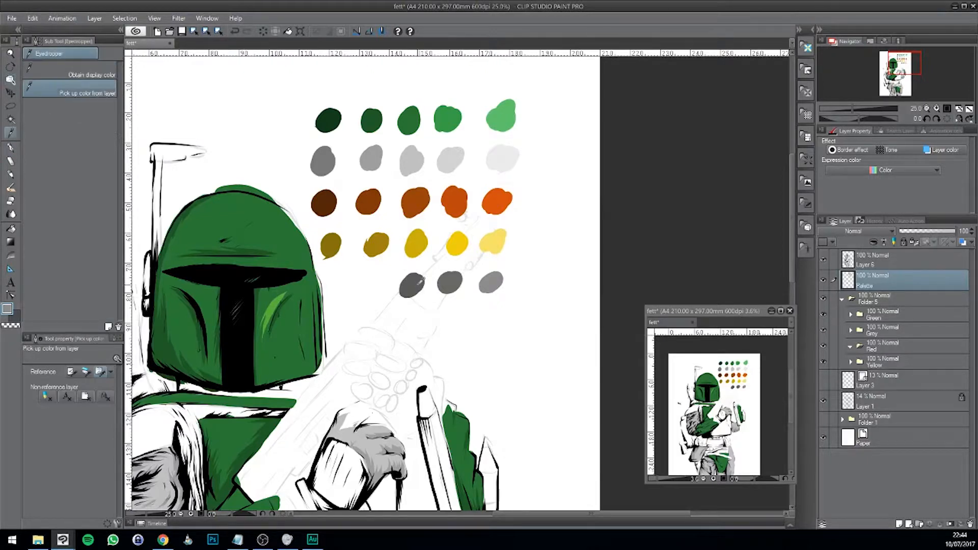
key(p)
click(7, 309)
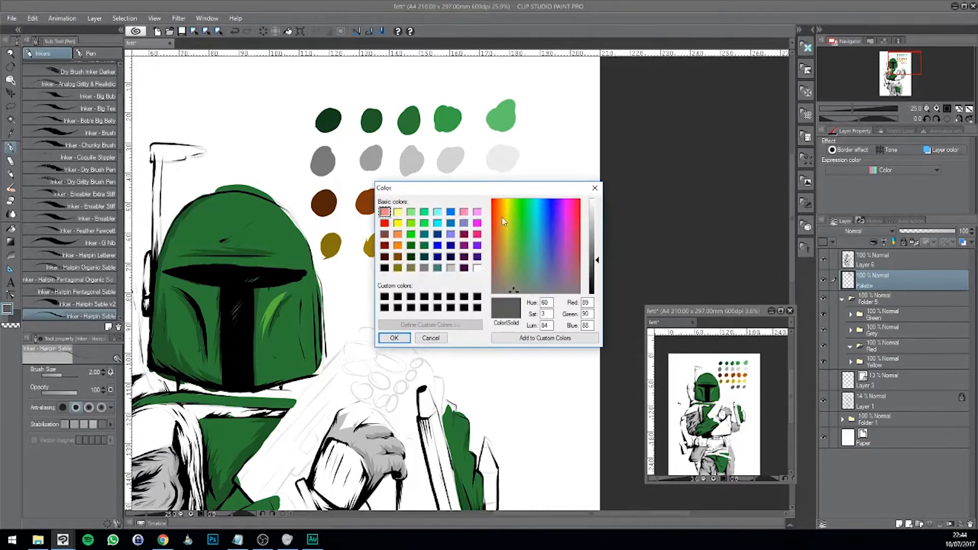
click(593, 266)
click(393, 339)
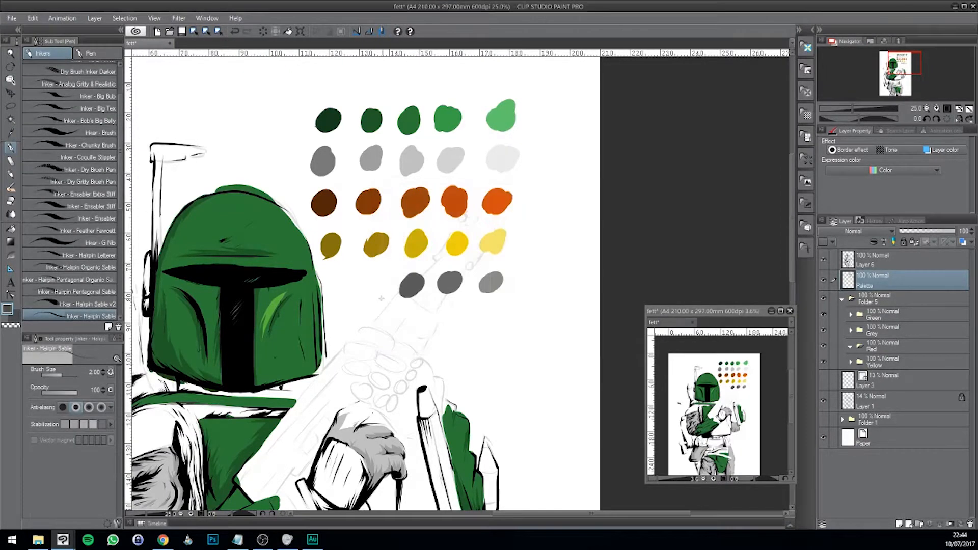
mouse_move(380, 279)
mouse_down()
mouse_move(370, 293)
mouse_move(375, 285)
mouse_up()
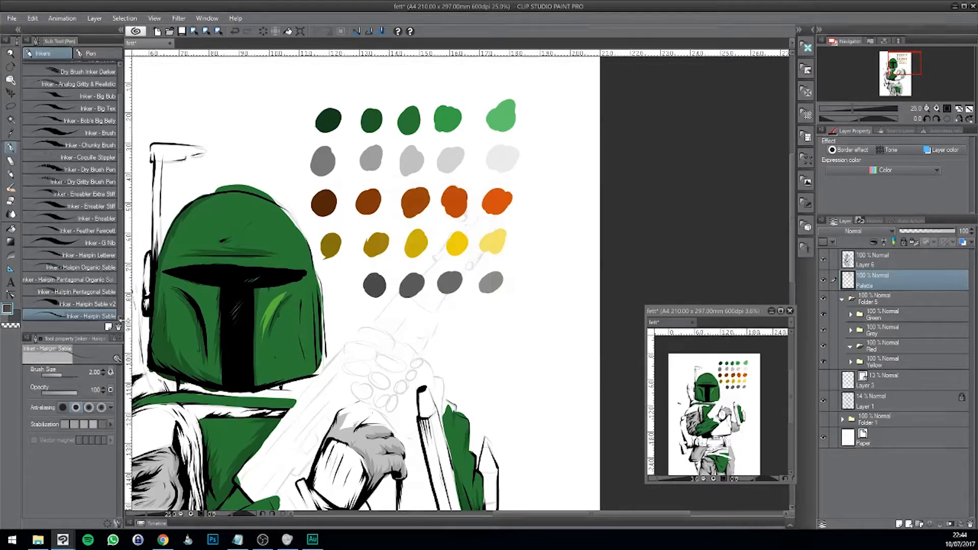
Darken the grey to hue 60, saturation 3 and luminosity 50, and paint a swatch beneath the darkest yellow.
click(7, 309)
click(593, 275)
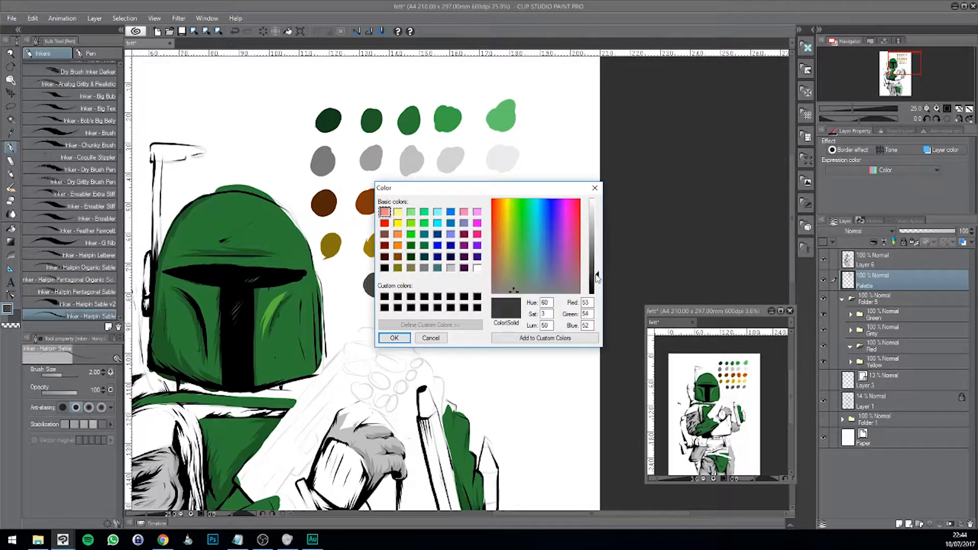
click(394, 337)
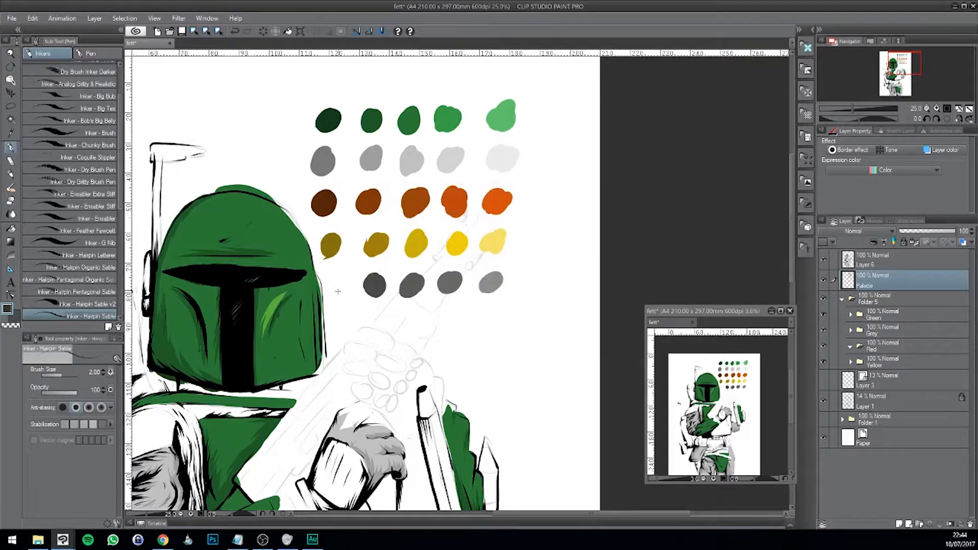
drag(338, 292, 337, 286)
Turn on the layer colour effect for the line art, Layer 6, and set it to the darkest grey.
drag(548, 323, 583, 260)
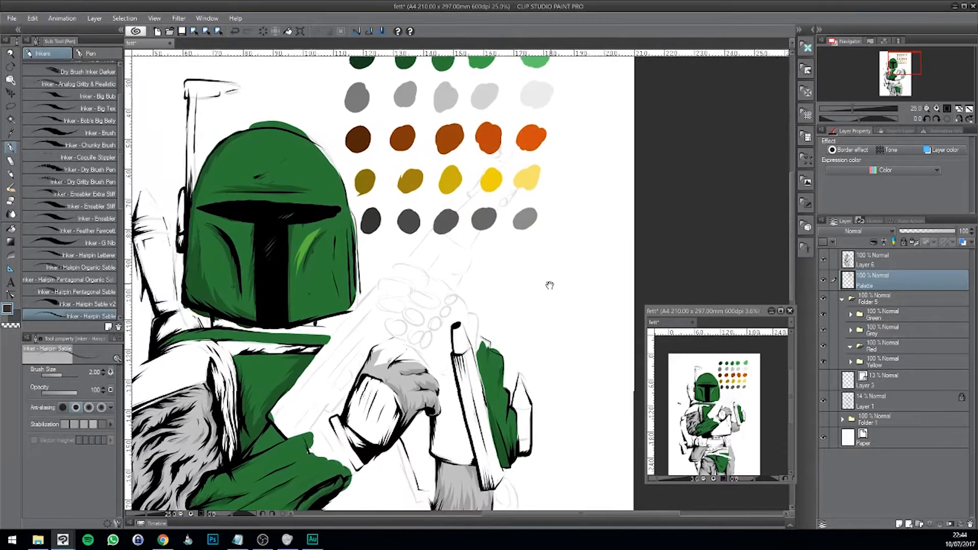
key(i)
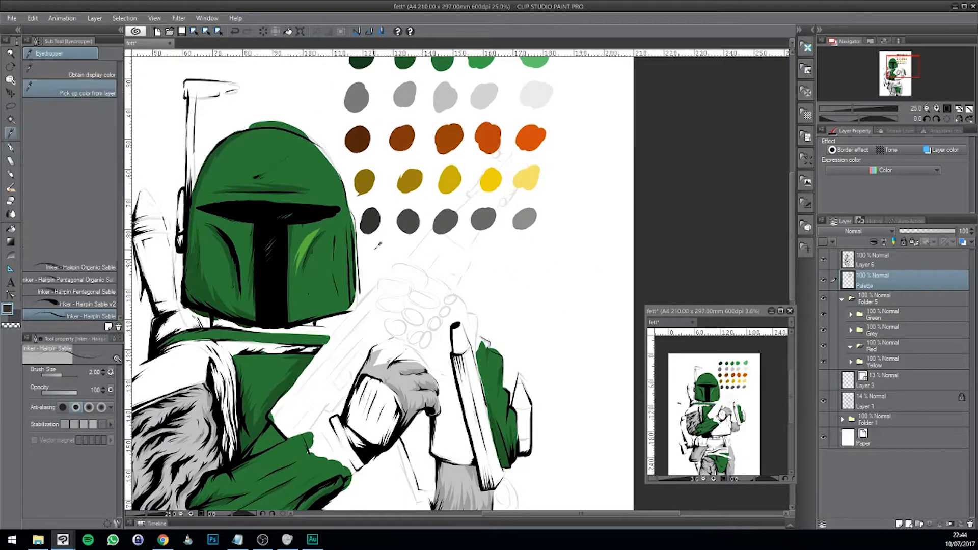
key(o)
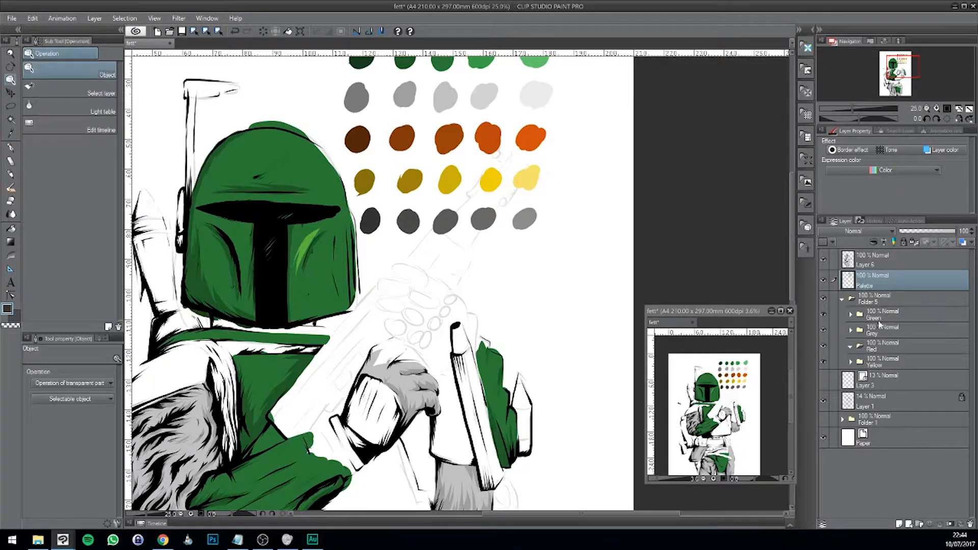
click(893, 262)
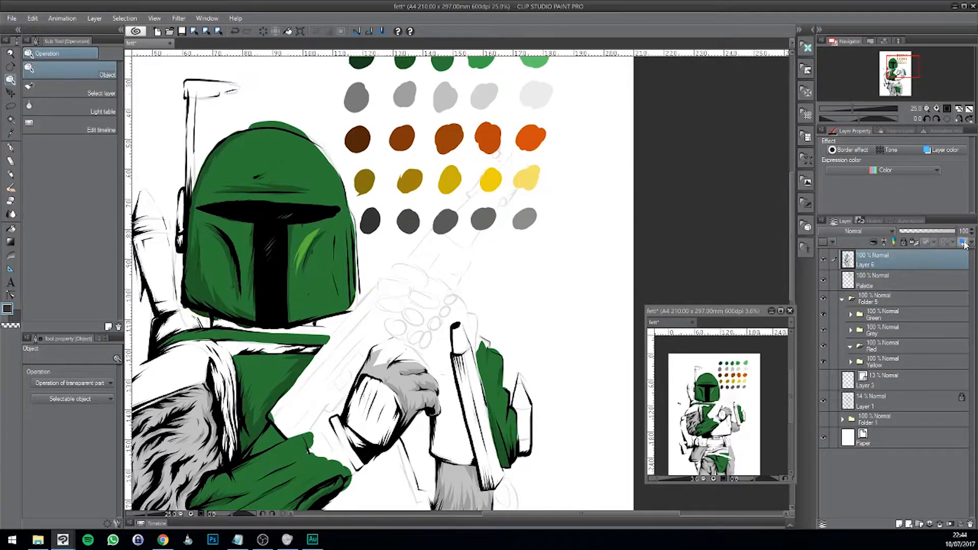
scroll(294, 383, down, 2)
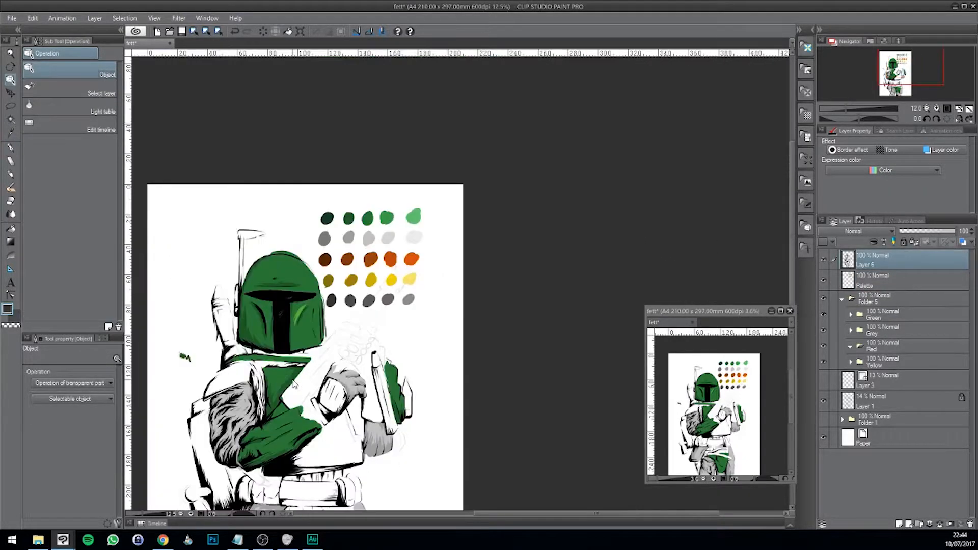
click(962, 243)
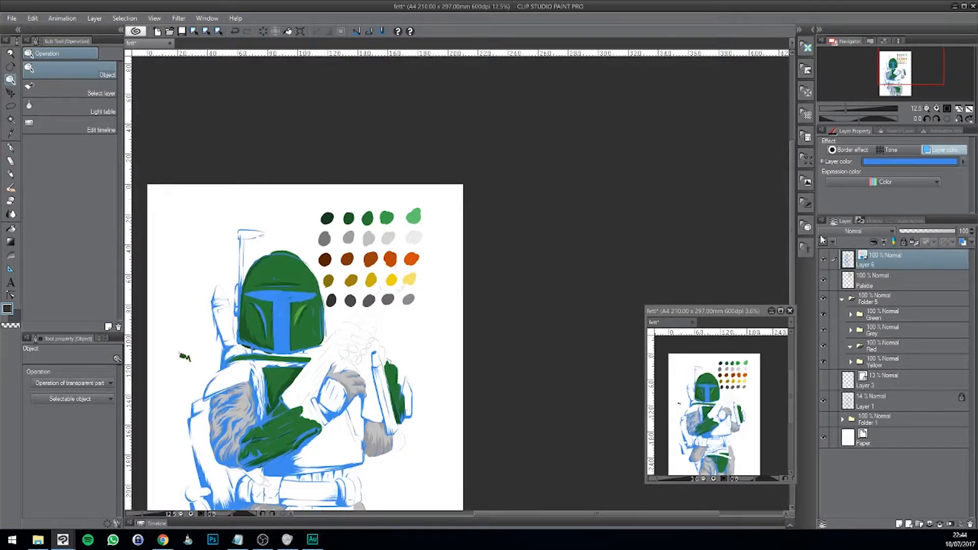
drag(383, 331, 412, 231)
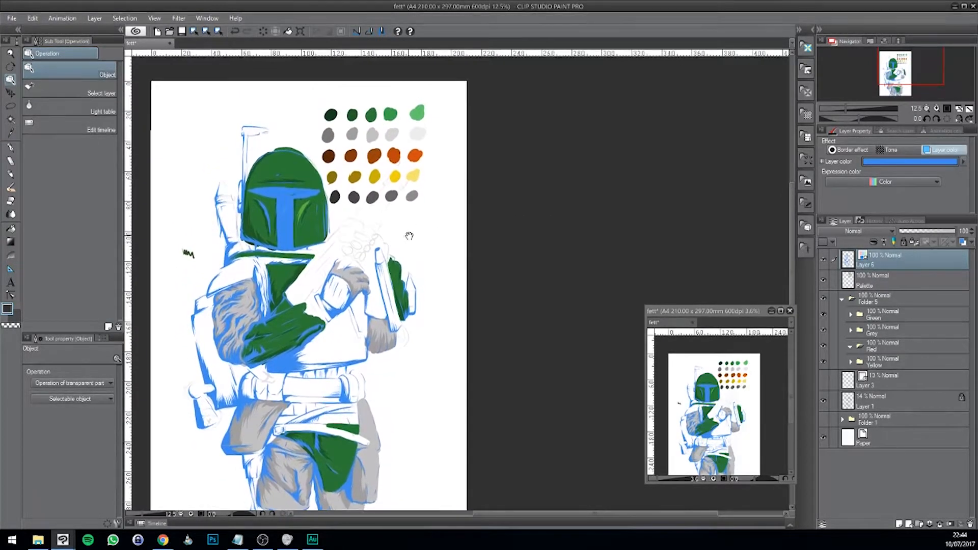
click(932, 162)
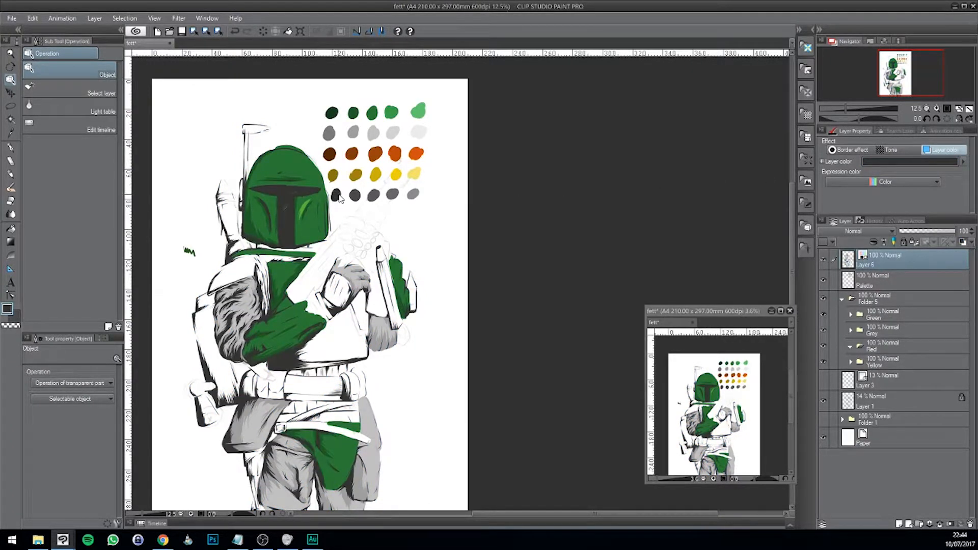
Sample the second-darkest grey swatch in the bottom palette row and apply it as Layer 6's layer colour.
key(i)
click(356, 192)
key(p)
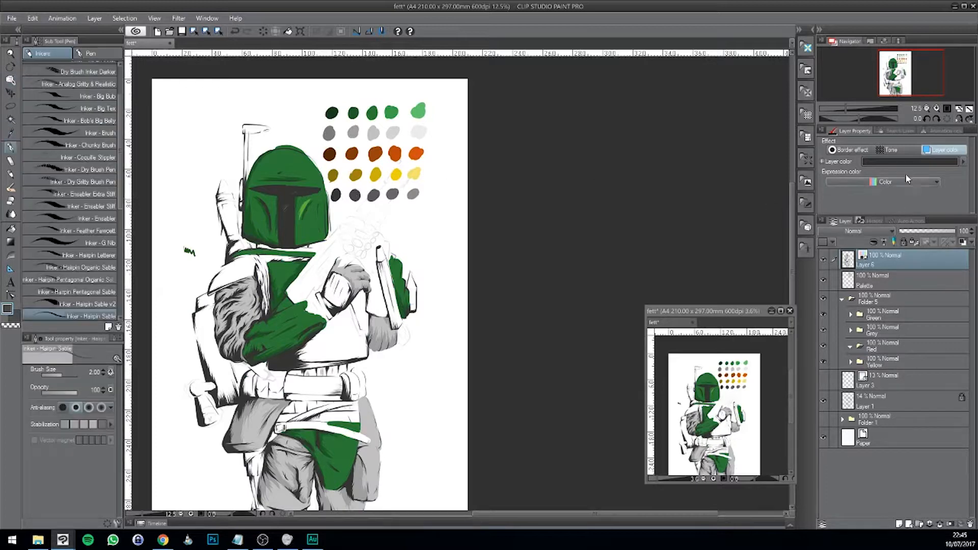
click(916, 161)
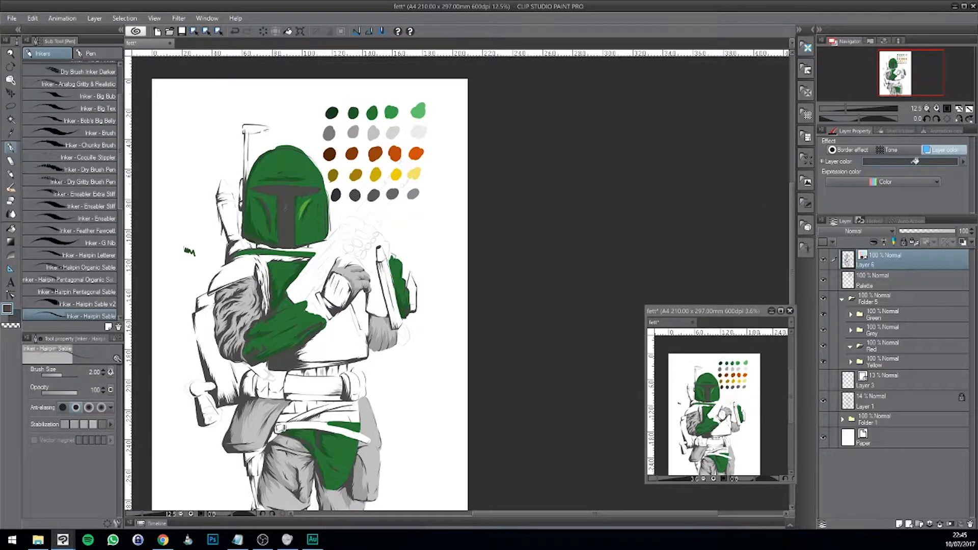
Sample the darkest grey swatch in the bottom palette row and apply it as Layer 6's layer colour.
drag(451, 260, 428, 319)
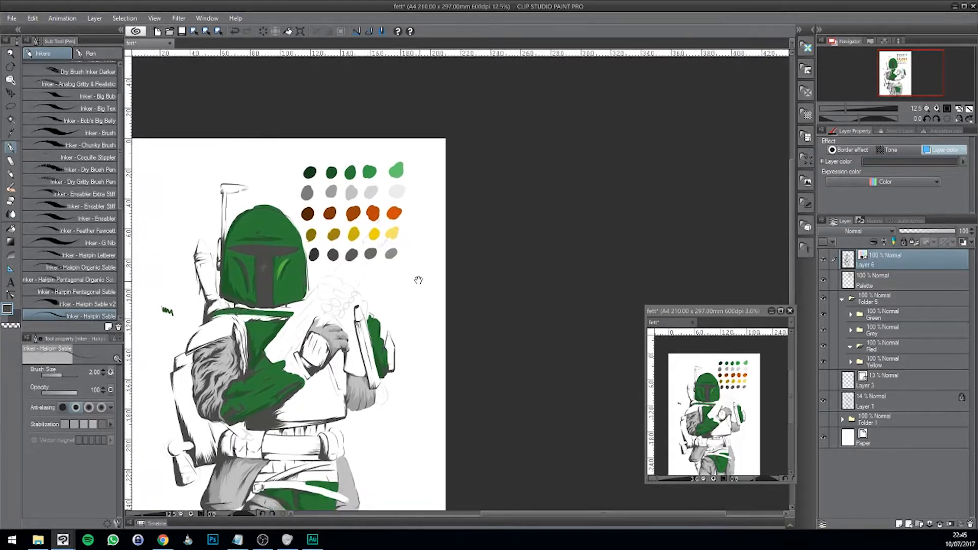
alt+click(317, 255)
click(911, 158)
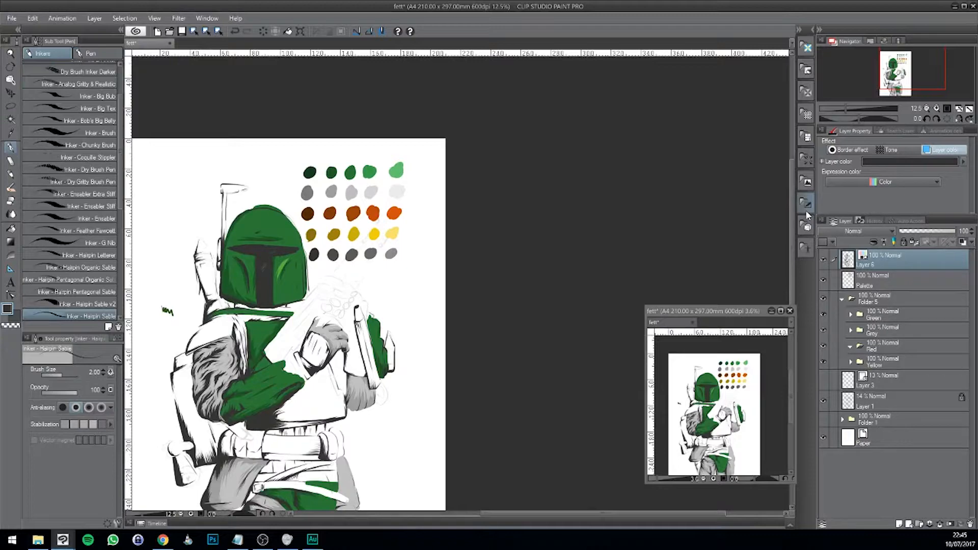
Try a grey test dab on the dark fold of line art beside the figure's shoulder, undoing the first attempt.
key(ctrl+plus)
key(ctrl+plus)
key(ctrl+plus)
drag(334, 334, 614, 264)
drag(419, 348, 508, 309)
scroll(280, 400, up, 2)
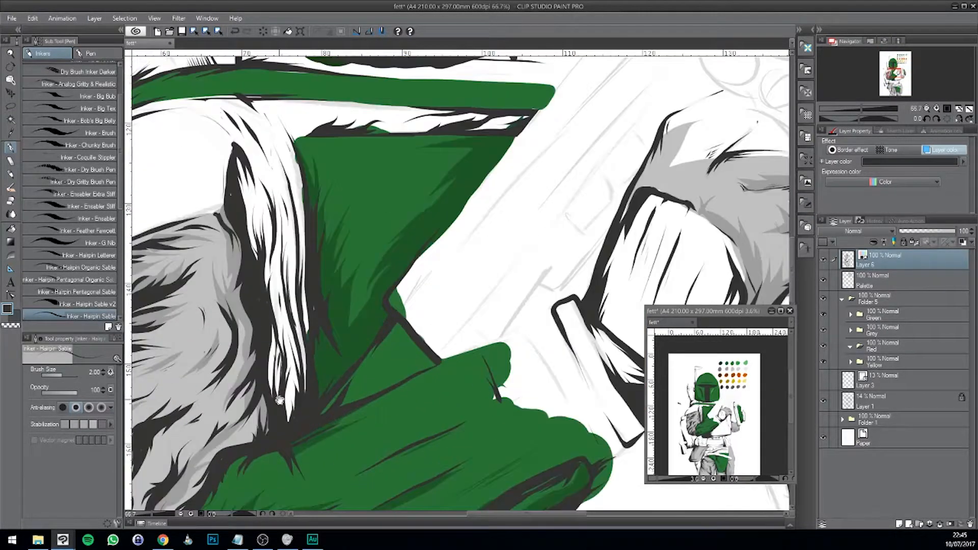
drag(256, 214, 262, 230)
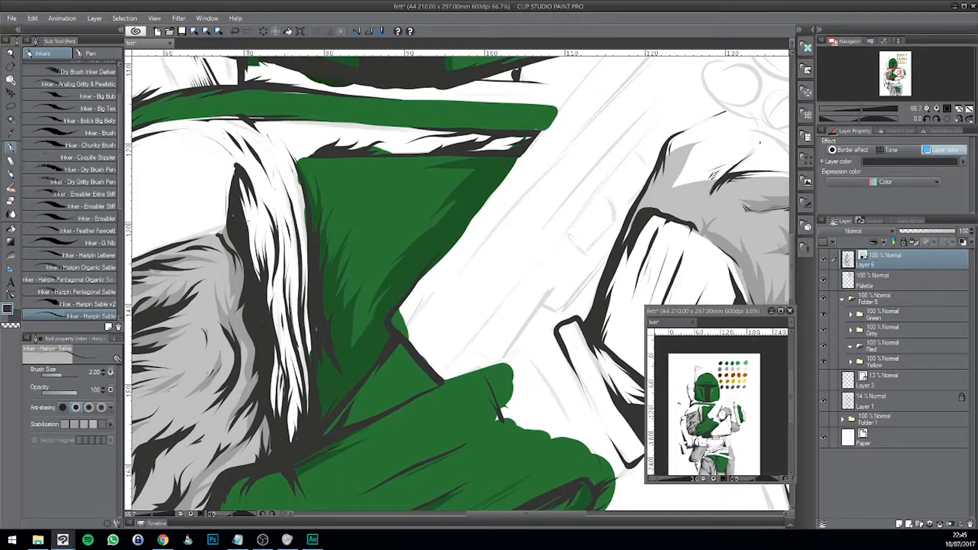
click(235, 216)
key(ctrl+z)
key(i)
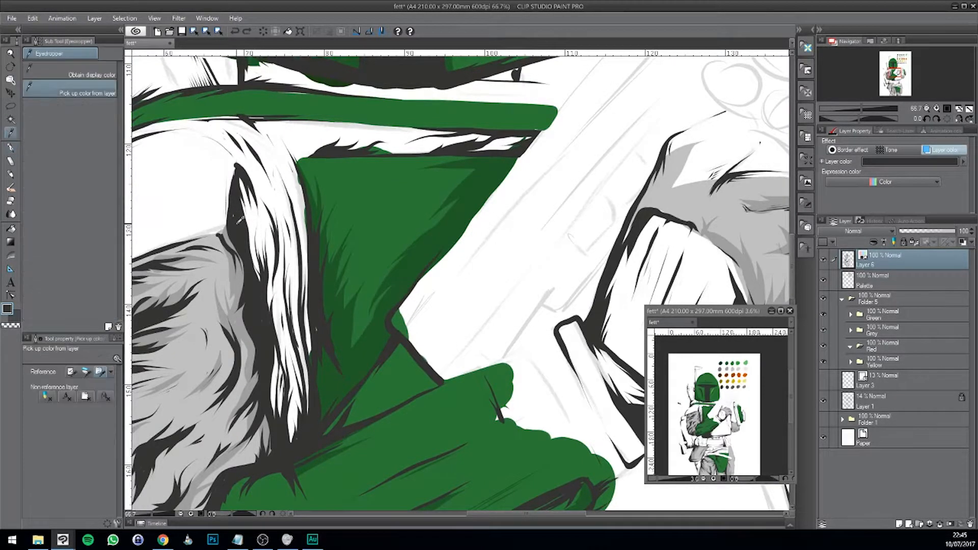
key(p)
click(235, 218)
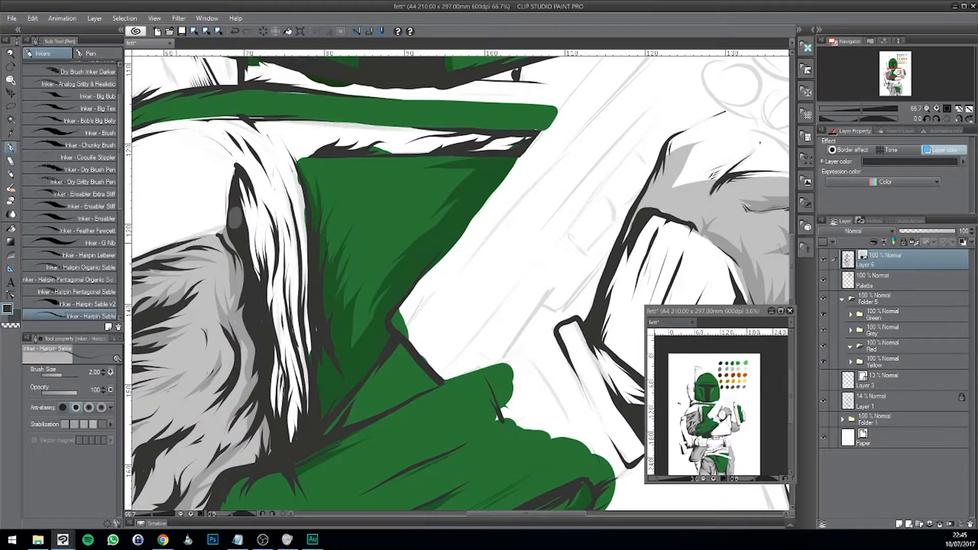
Compare the drawing with Layer 6 hidden and shown, and with its layer colour effect off and on.
click(824, 260)
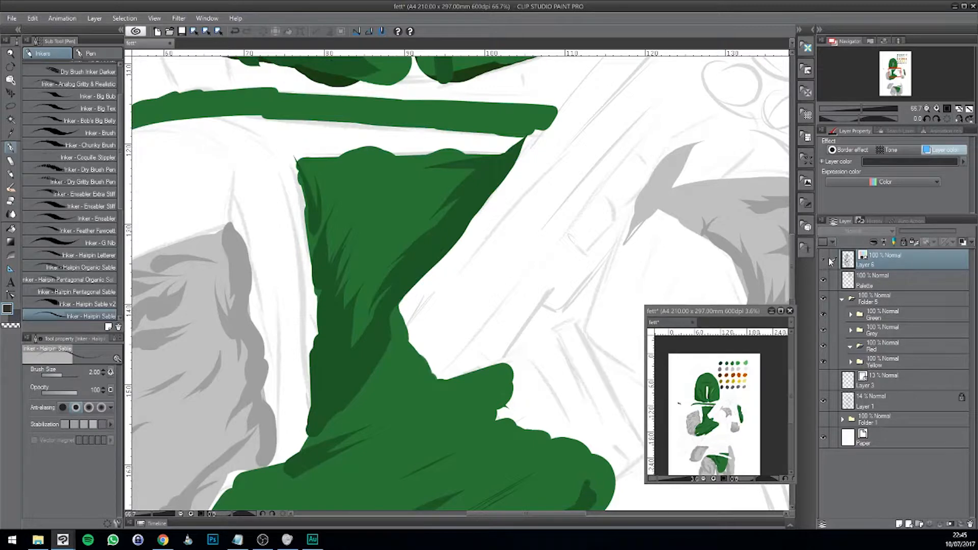
click(824, 261)
click(923, 150)
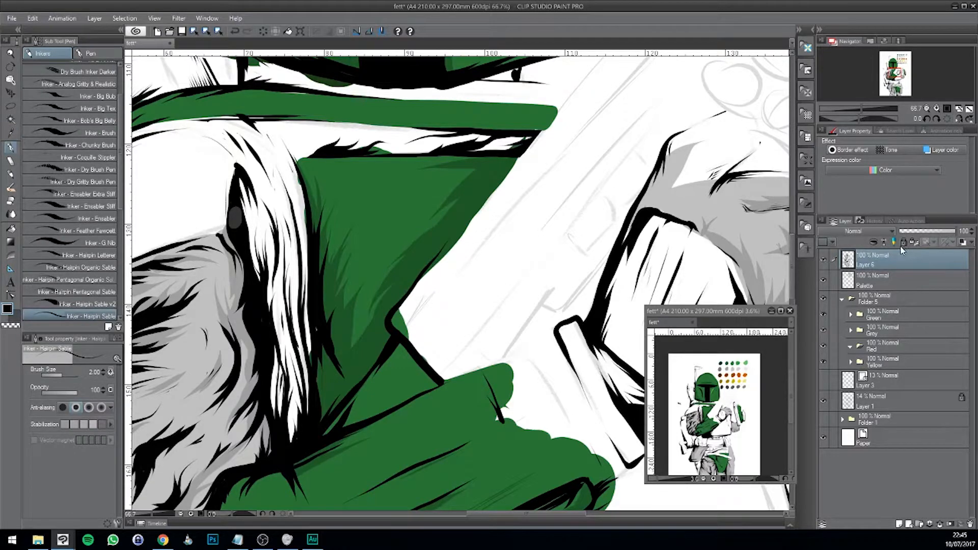
click(929, 150)
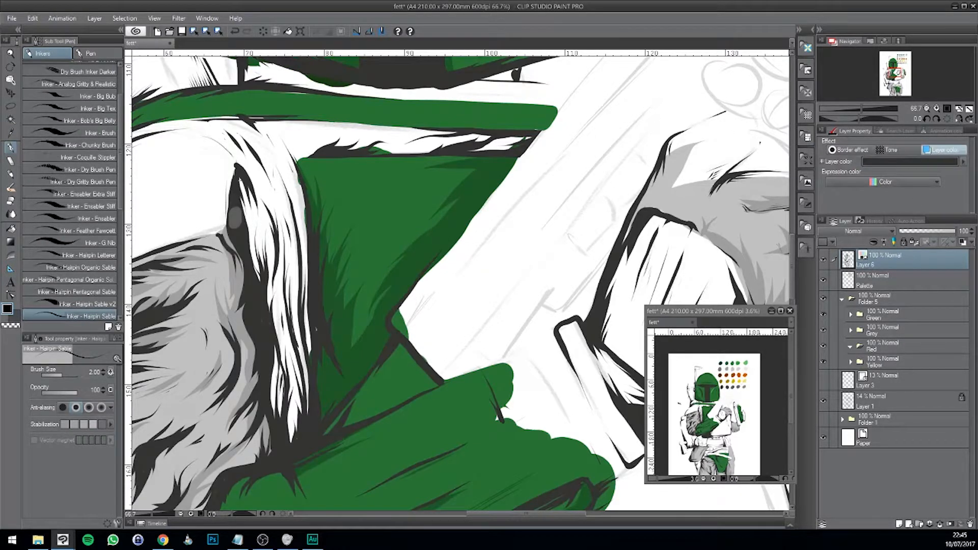
Paint over the grey test dab on the dark fold beside the figure's shoulder.
drag(235, 205, 234, 214)
drag(374, 333, 366, 326)
drag(316, 346, 308, 282)
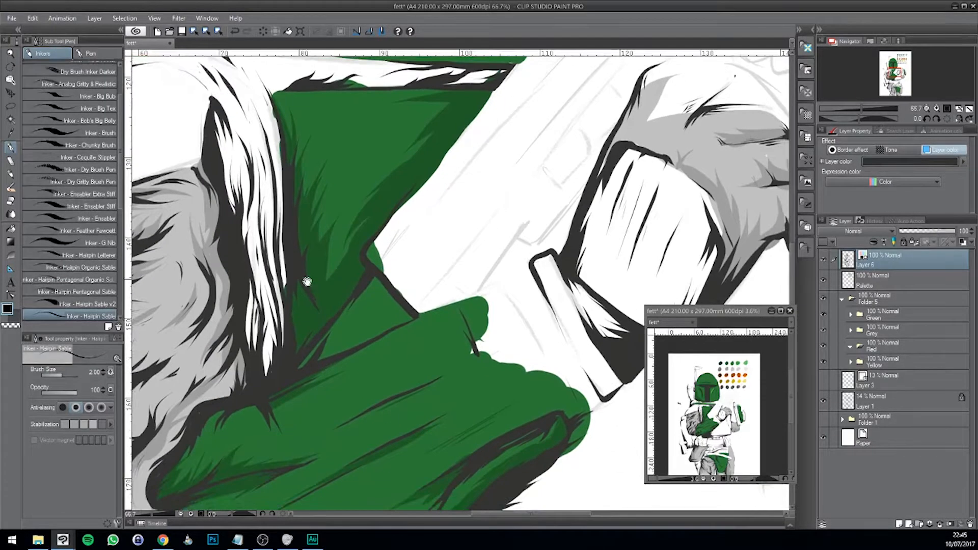
drag(376, 276, 343, 354)
drag(424, 252, 415, 343)
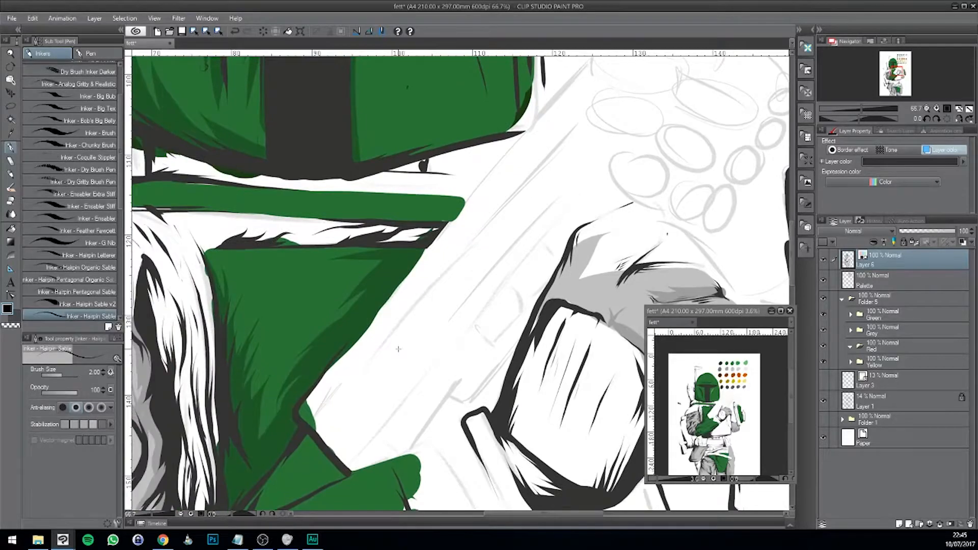
Select the light green layer in the Green folder and sample the fourth green swatch in the palette's first row.
scroll(403, 345, down, 3)
scroll(401, 353, down, 1)
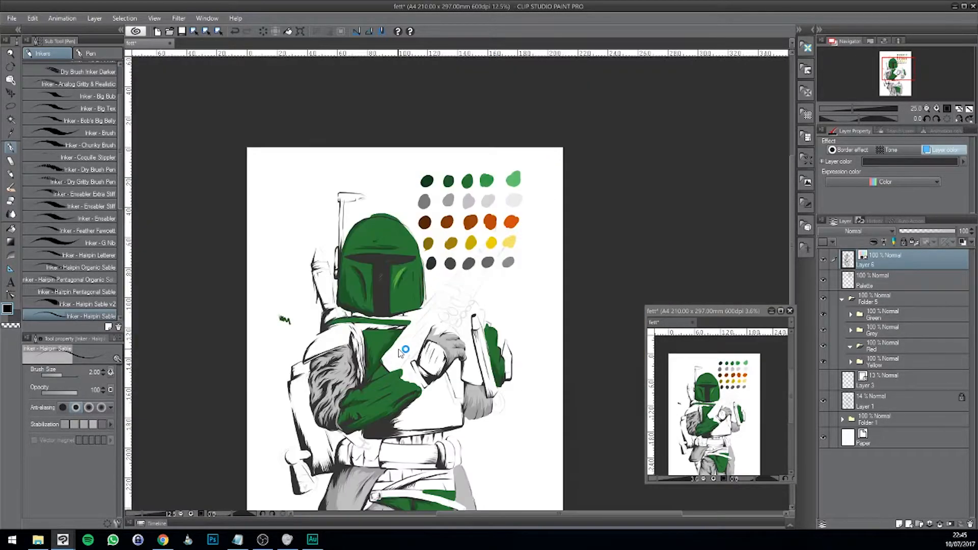
drag(401, 353, 434, 535)
scroll(437, 337, up, 1)
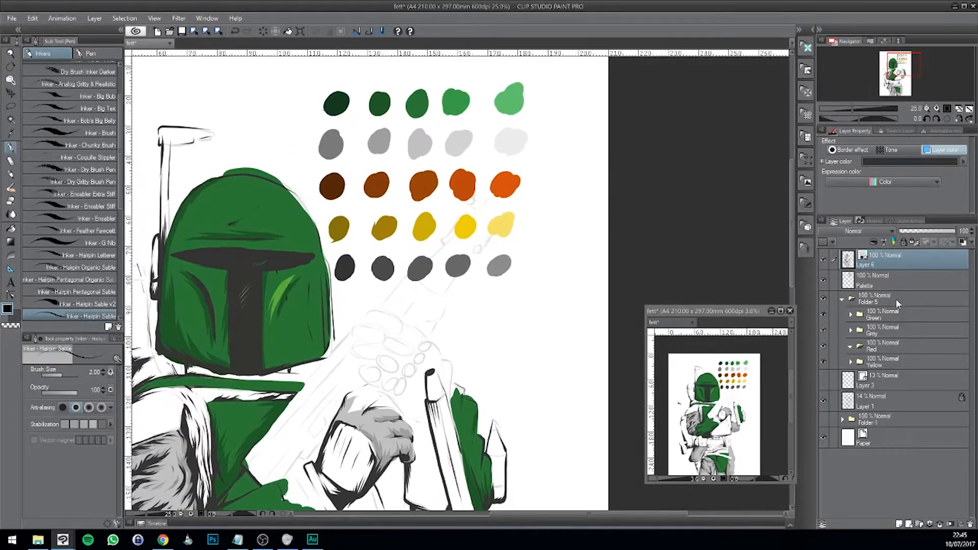
click(851, 314)
click(911, 333)
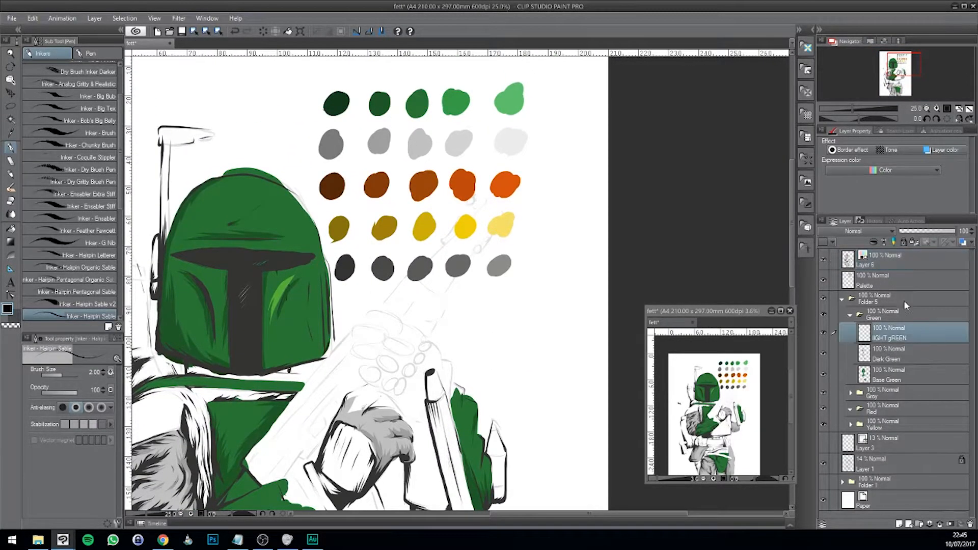
key(i)
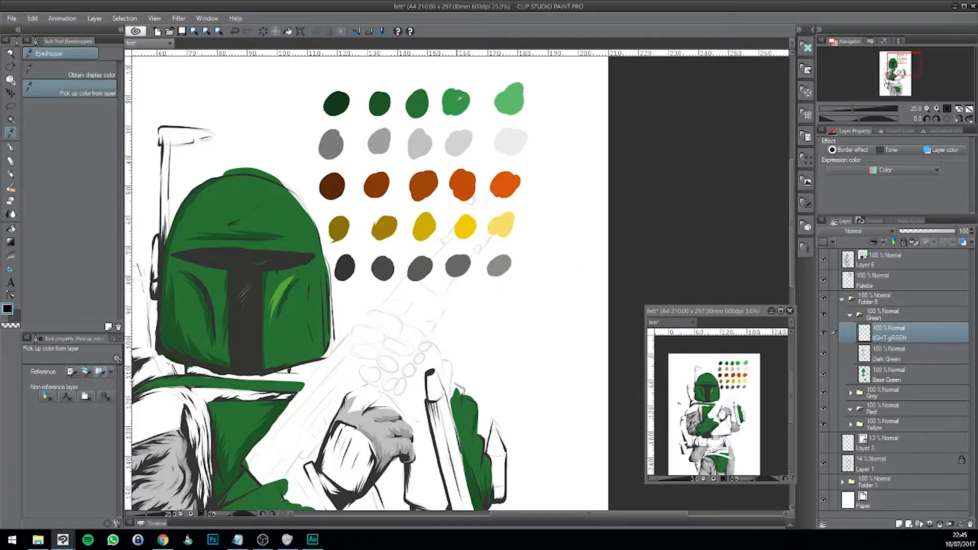
click(458, 100)
Erase the old bright green highlight stroke from the helmet's cheek beside the visor.
drag(422, 259, 446, 191)
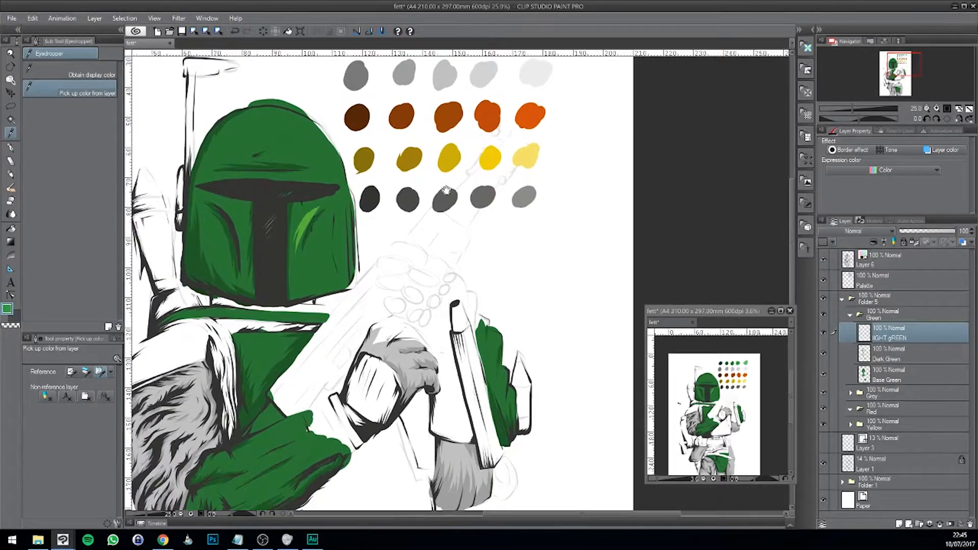
key(p)
mouse_move(325, 237)
mouse_down()
mouse_move(317, 248)
mouse_move(302, 230)
mouse_move(288, 245)
mouse_up()
key(e)
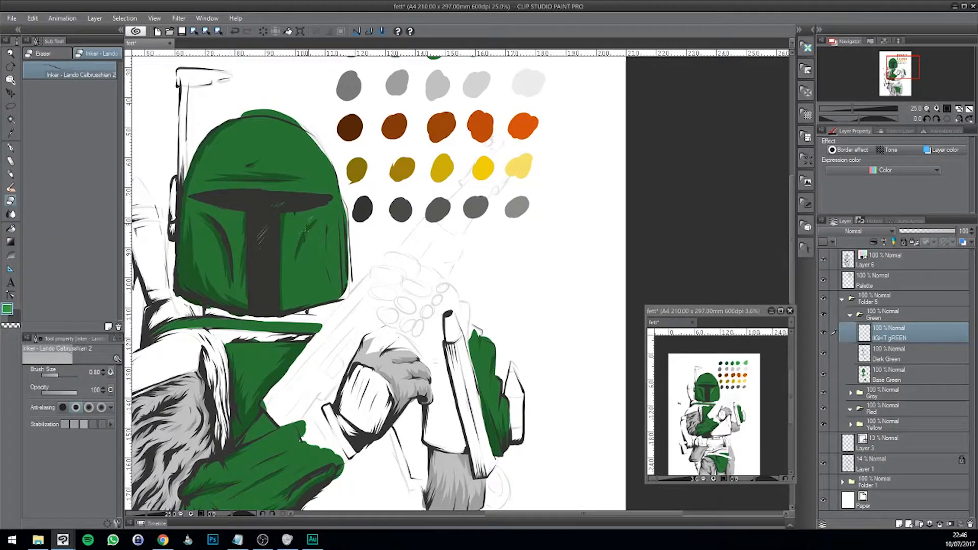
key(p)
drag(330, 289, 316, 273)
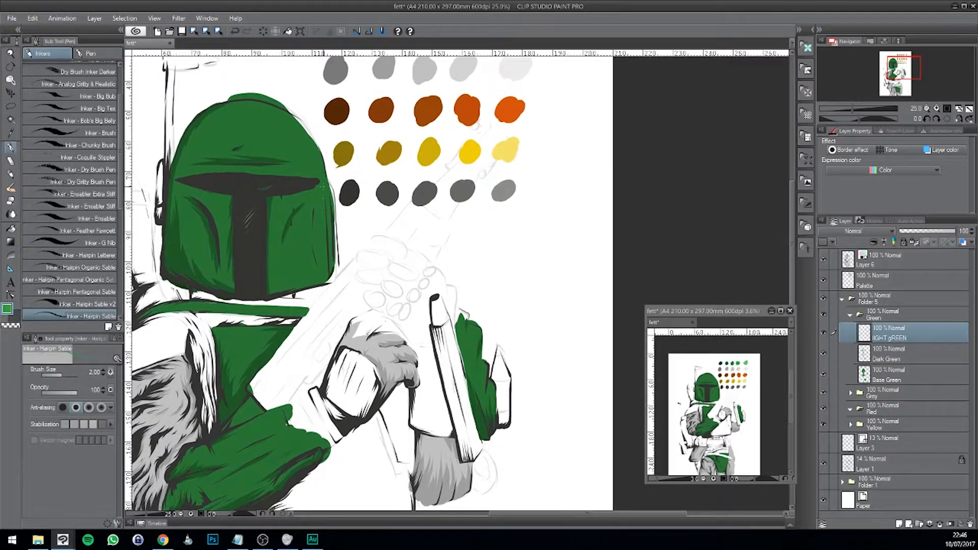
mouse_move(280, 108)
mouse_down()
mouse_move(300, 122)
mouse_move(324, 166)
mouse_up()
mouse_move(265, 109)
mouse_down()
mouse_move(301, 139)
mouse_move(321, 181)
mouse_up()
drag(326, 289, 325, 305)
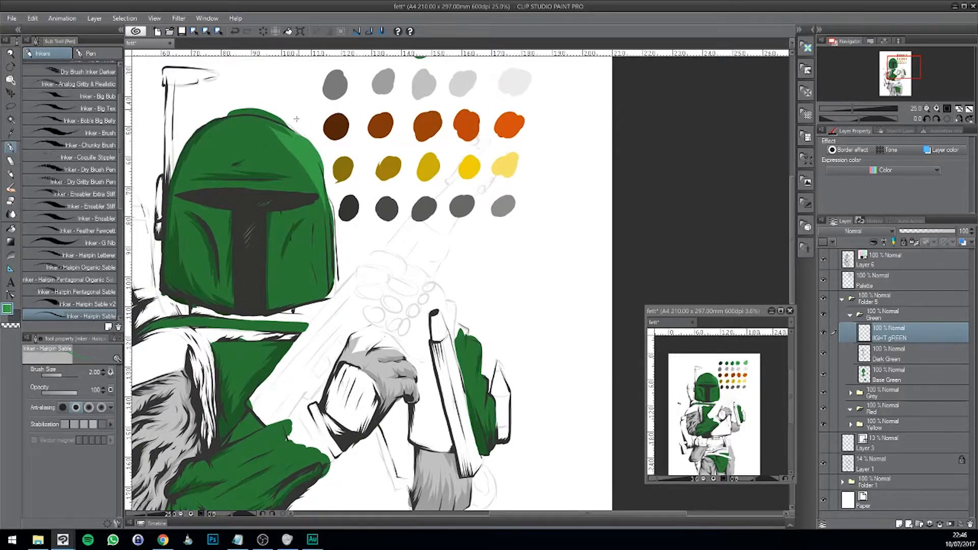
key(ctrl+z)
key(ctrl+z)
Hide the Palette layer and paint a light green highlight along the helmet dome's outer edge, undoing the stray stroke across the dome.
drag(324, 128, 395, 256)
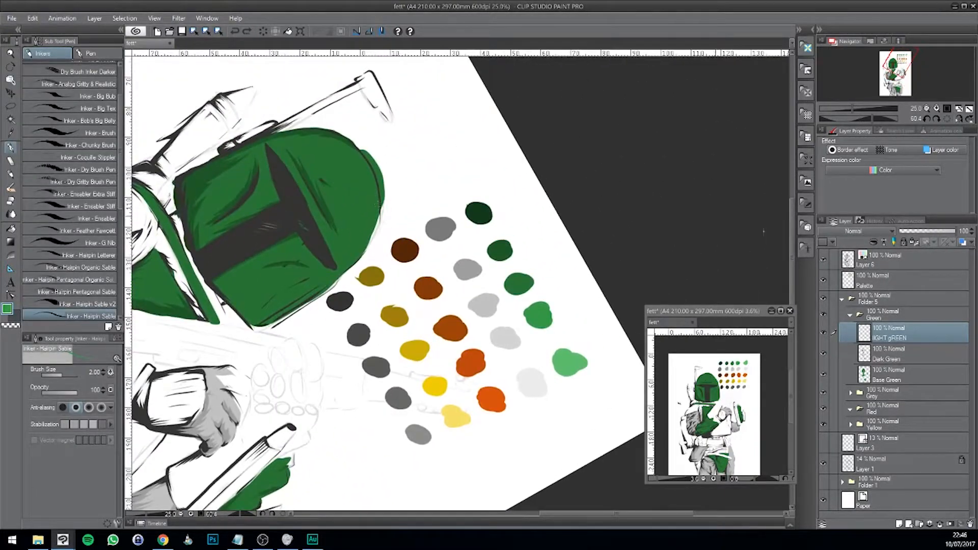
click(823, 280)
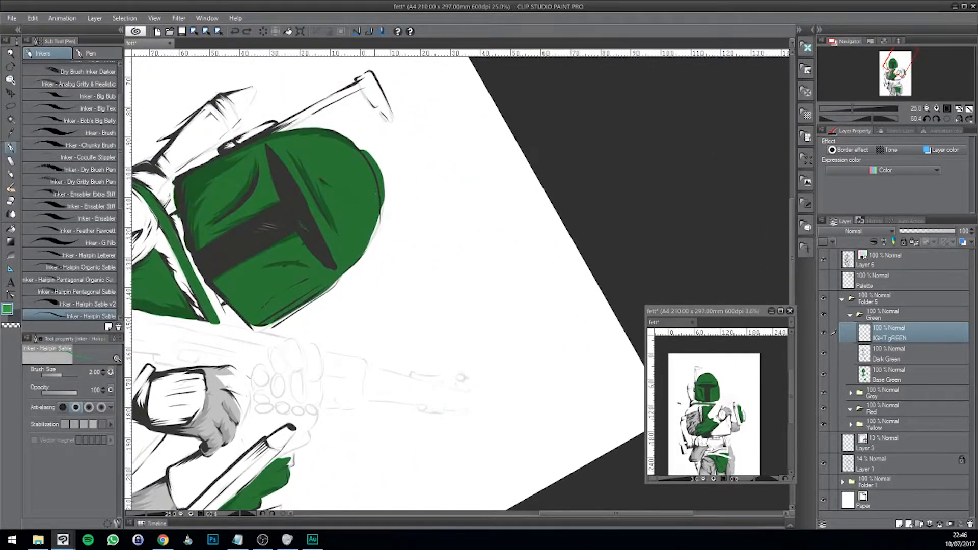
drag(377, 226, 362, 244)
drag(324, 288, 370, 285)
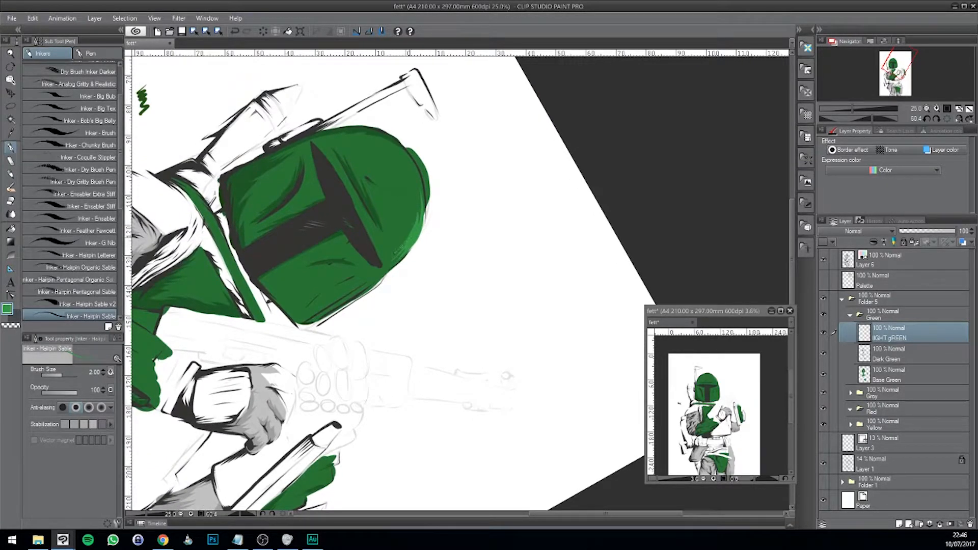
mouse_move(400, 267)
mouse_down()
mouse_move(396, 285)
mouse_move(401, 206)
mouse_move(345, 192)
mouse_up()
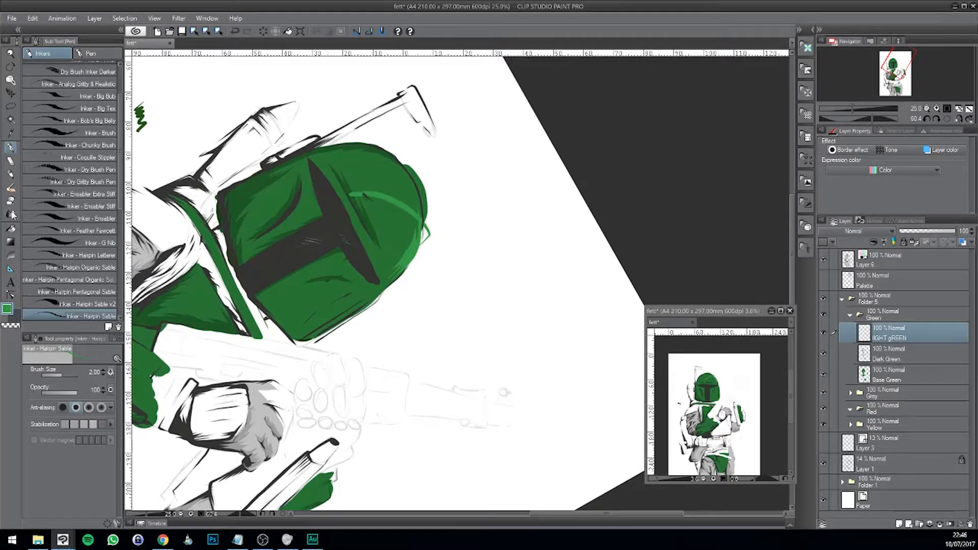
key(ctrl+z)
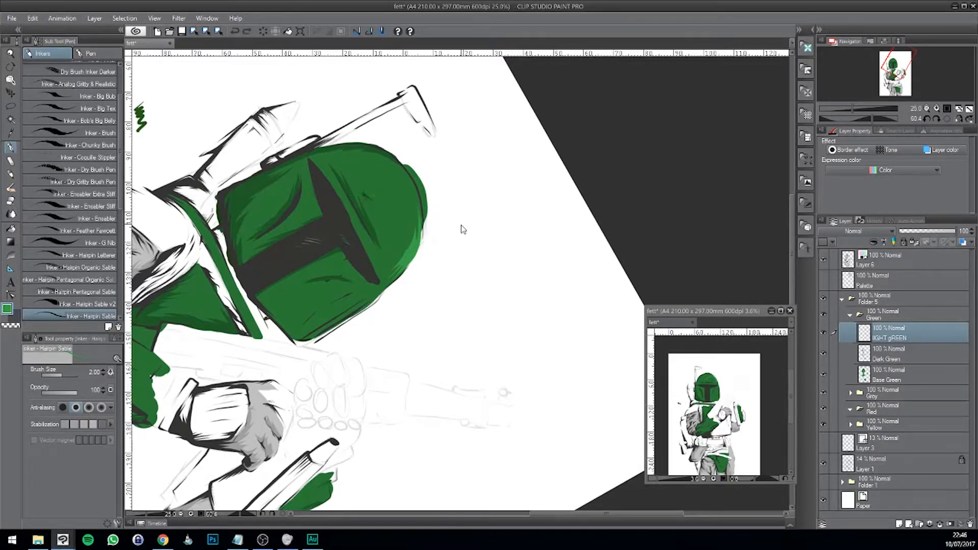
Turn the canvas back near upright, hide the palettes and paint a light green highlight along the dent in the helmet's cheek.
key(shift+space)
drag(476, 223, 446, 235)
drag(426, 326, 415, 206)
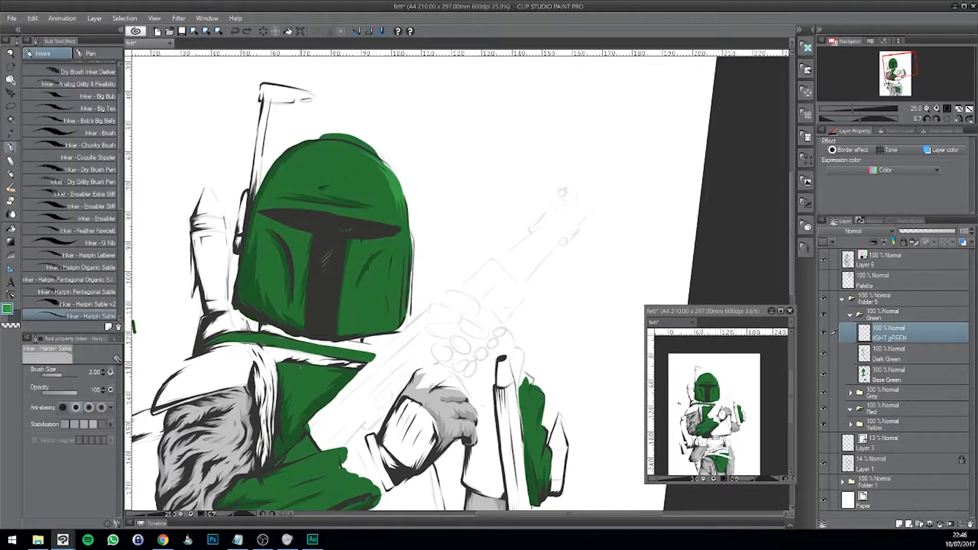
scroll(301, 373, up, 1)
scroll(300, 372, up, 1)
key(Tab)
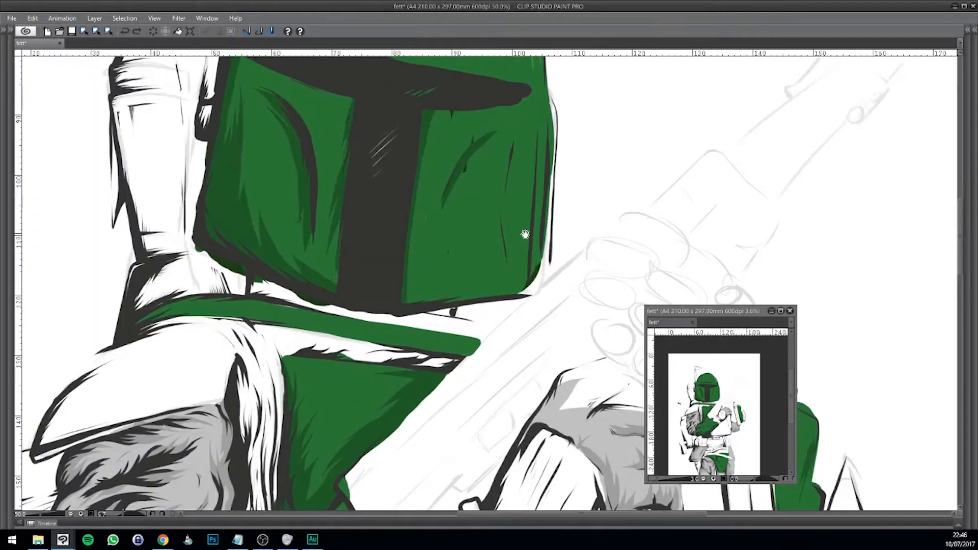
drag(525, 234, 364, 338)
drag(329, 295, 311, 233)
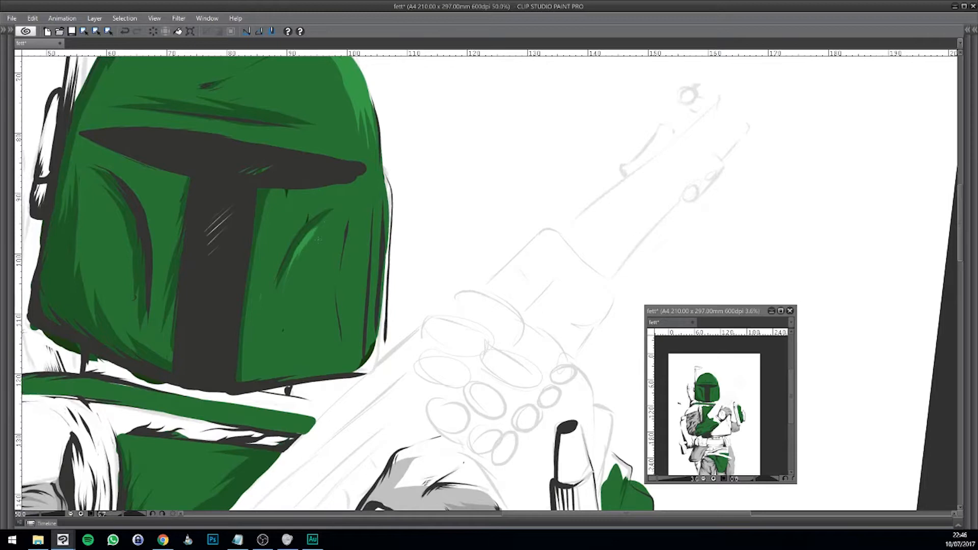
drag(301, 286, 312, 323)
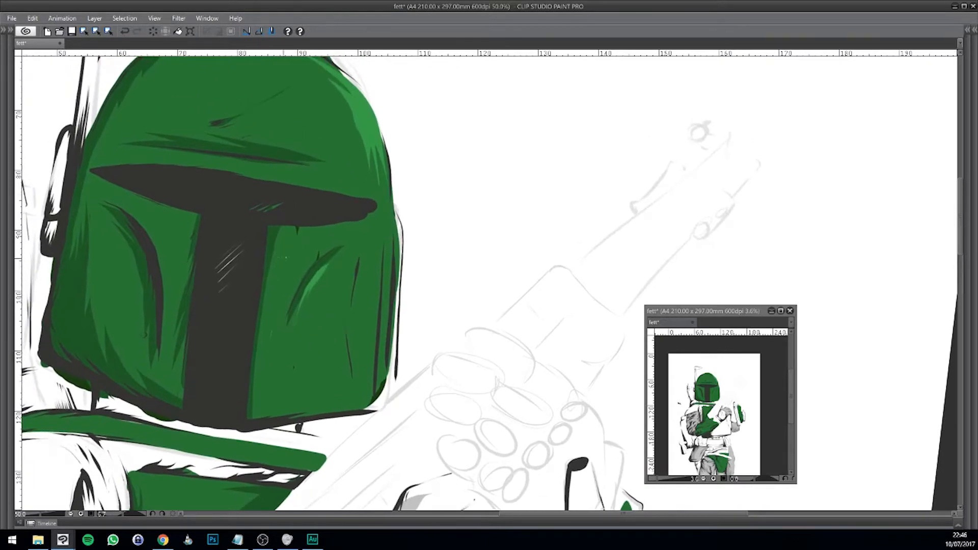
Paint thin light green highlights on the cheek plates along the lower edges of the visor's horizontal slit.
drag(286, 259, 316, 202)
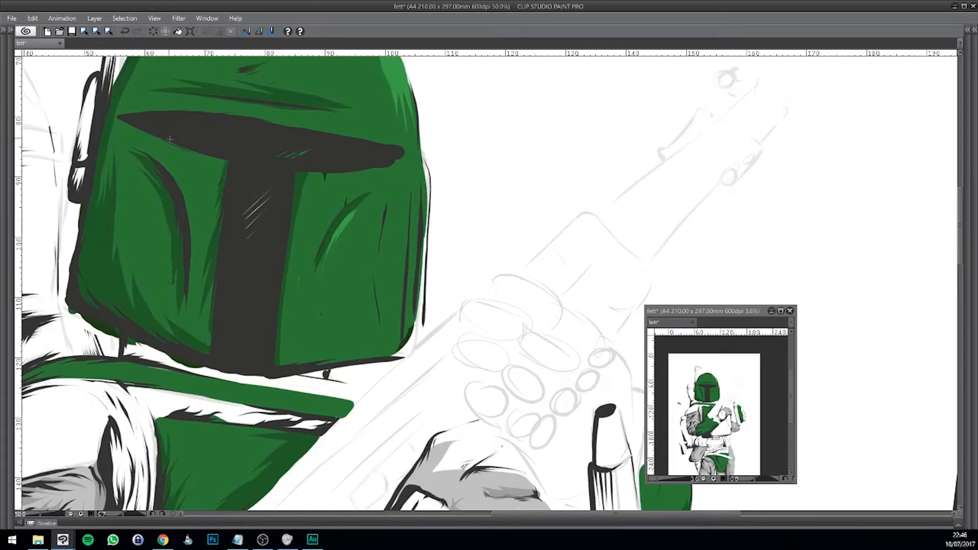
drag(141, 126, 231, 164)
drag(388, 165, 295, 175)
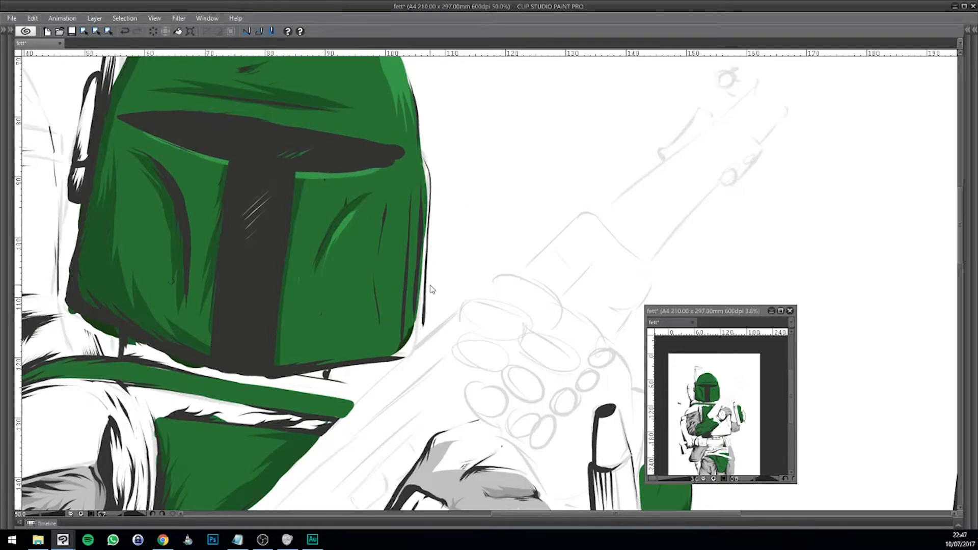
scroll(432, 290, down, 4)
scroll(431, 286, up, 4)
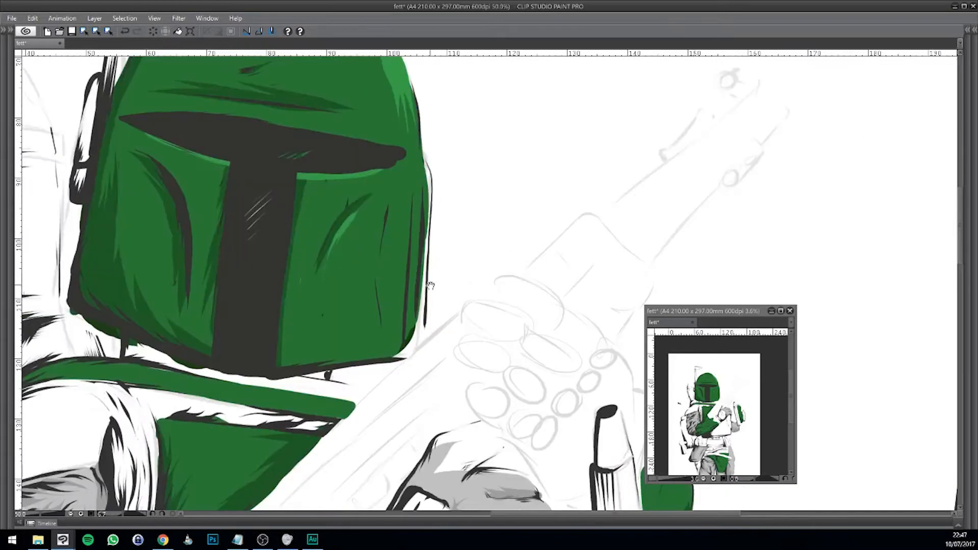
Paint light green highlight strokes near the upper edge and middle of the green chest panel.
drag(431, 285, 523, 177)
mouse_move(388, 260)
mouse_down()
mouse_move(384, 230)
mouse_move(367, 212)
mouse_up()
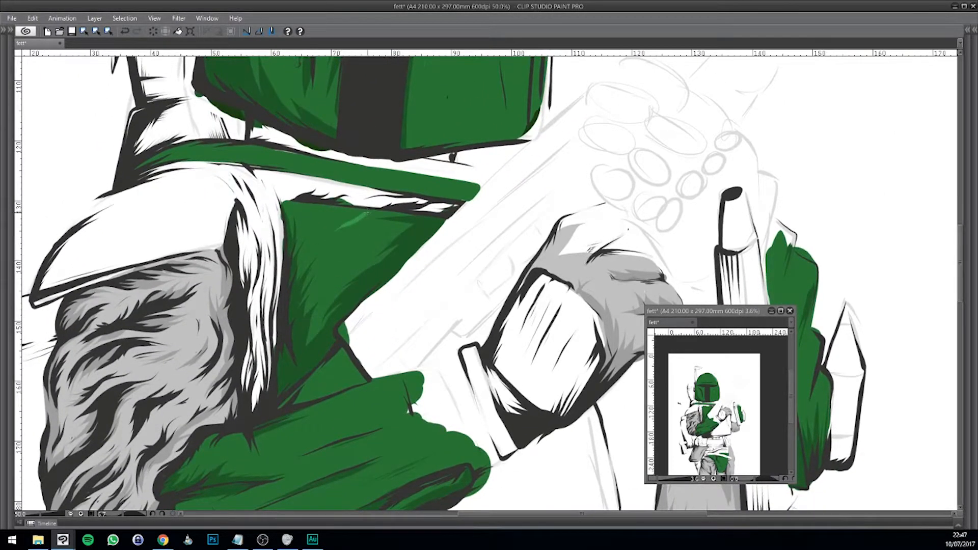
drag(317, 230, 365, 207)
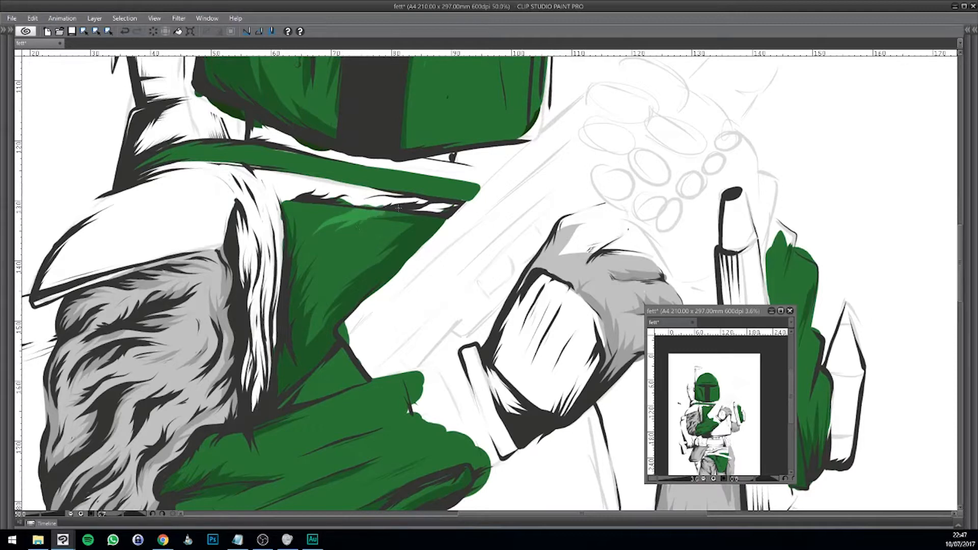
drag(358, 252, 326, 273)
Paint a thin light green highlight along the upper edge of the green collar band.
drag(410, 286, 448, 304)
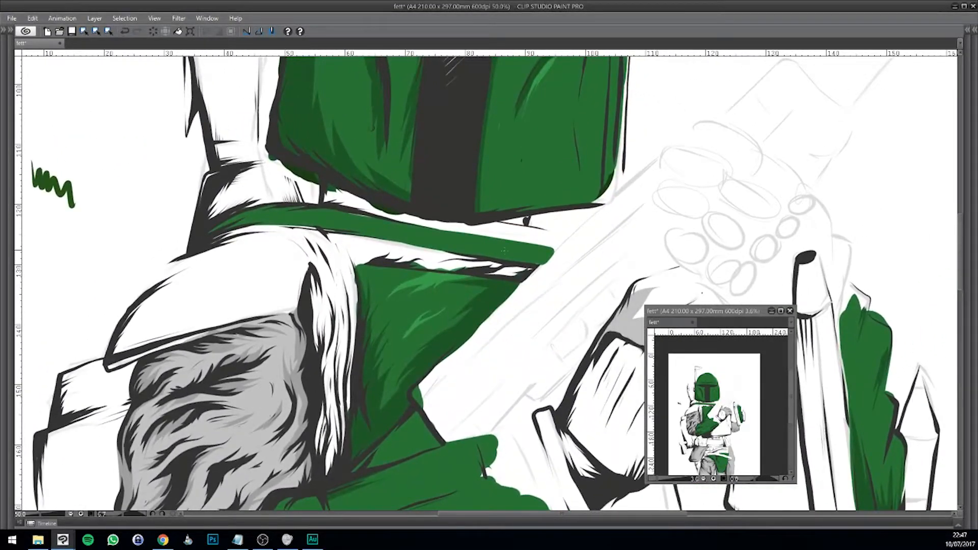
drag(337, 219, 572, 250)
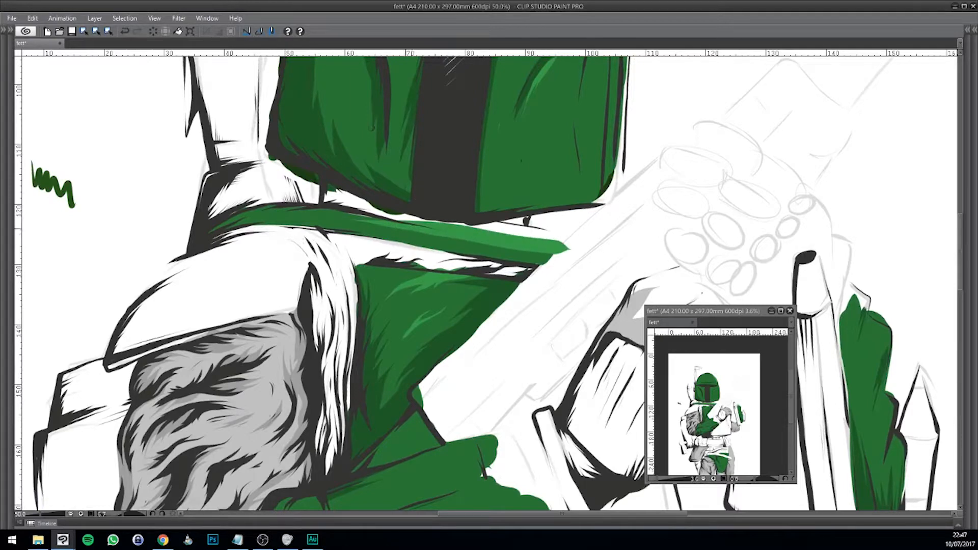
mouse_move(405, 223)
mouse_down()
mouse_move(573, 250)
mouse_move(426, 225)
mouse_move(566, 247)
mouse_up()
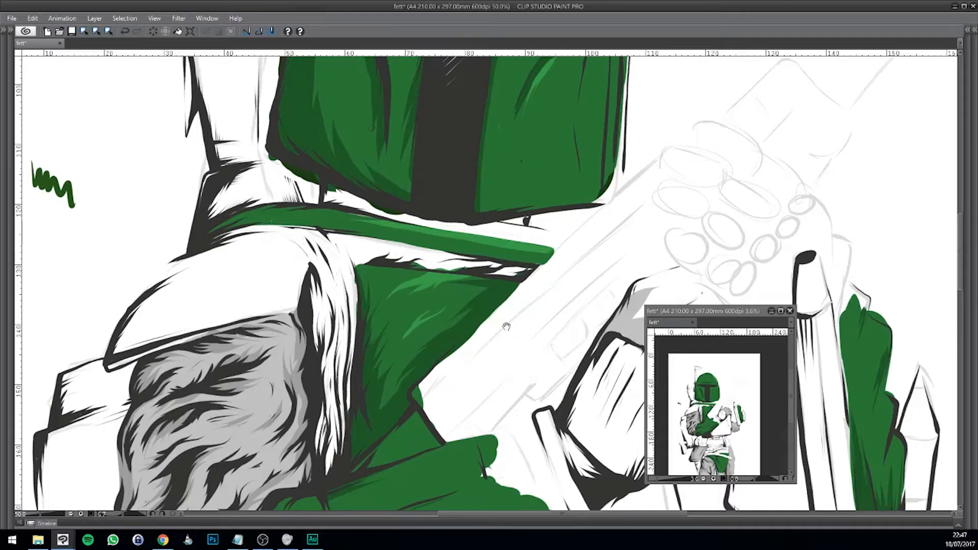
Paint light green highlights along the uppermost fold of the green forearm, out to the cuff.
drag(550, 329, 535, 267)
drag(455, 382, 414, 209)
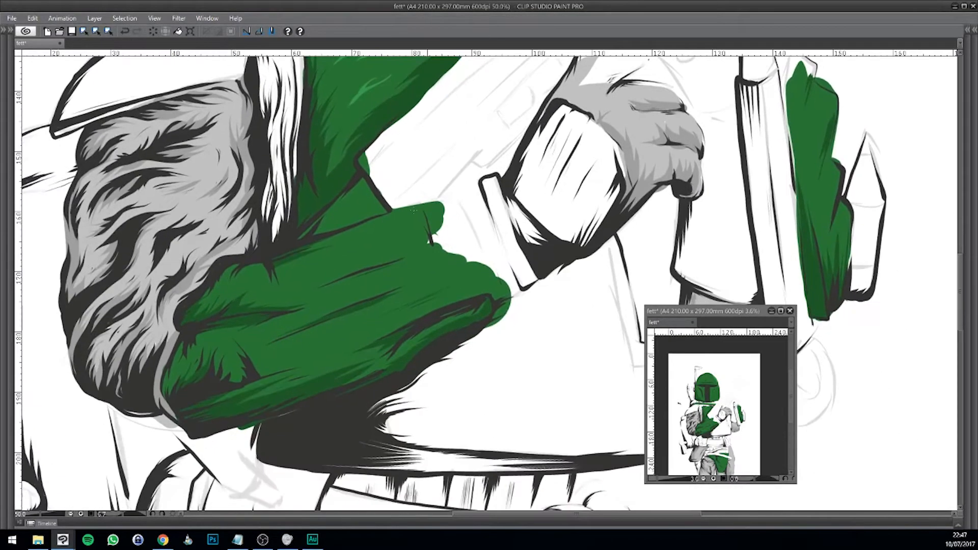
drag(350, 255, 429, 233)
drag(353, 245, 430, 226)
drag(311, 243, 416, 205)
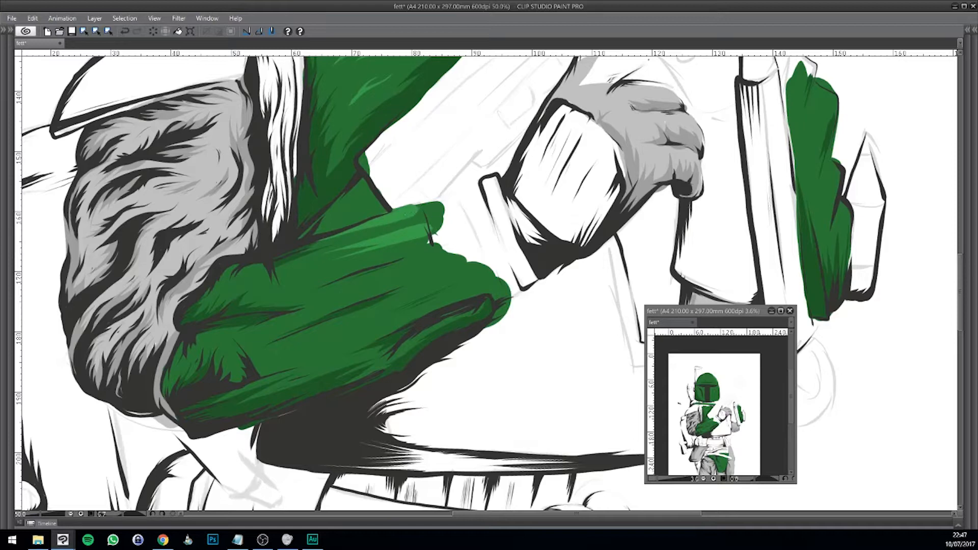
drag(344, 239, 428, 207)
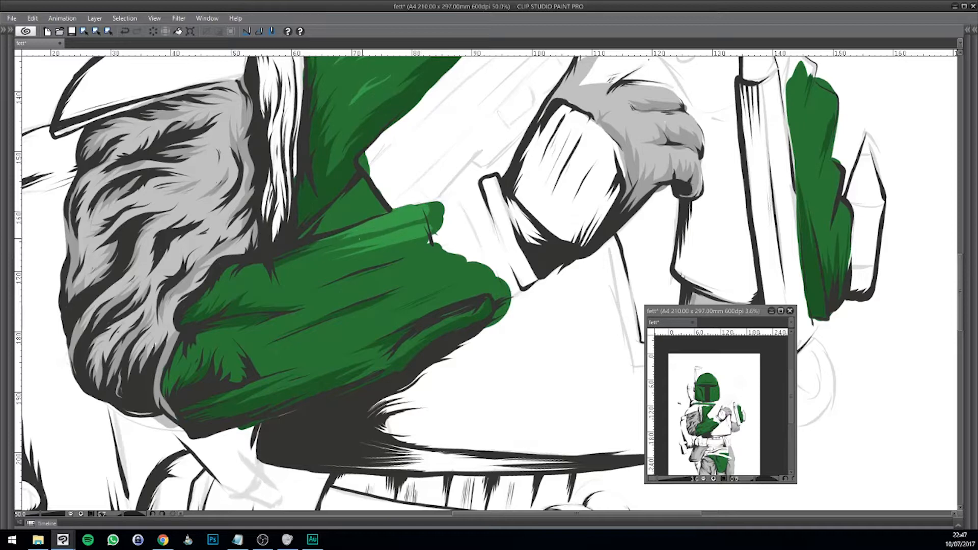
drag(372, 234, 429, 218)
Paint tapered light green highlight streaks along the middle folds of the green forearm.
drag(447, 309, 427, 296)
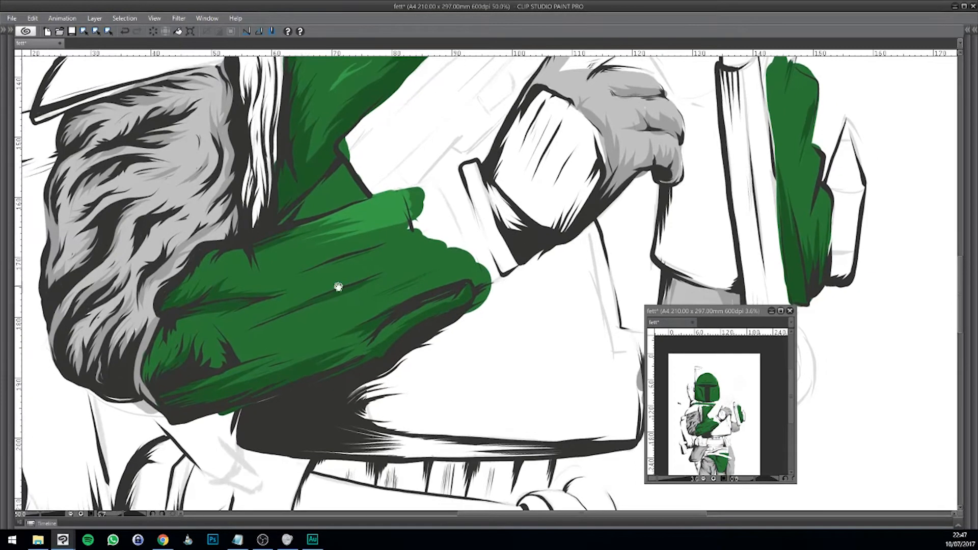
drag(281, 285, 410, 249)
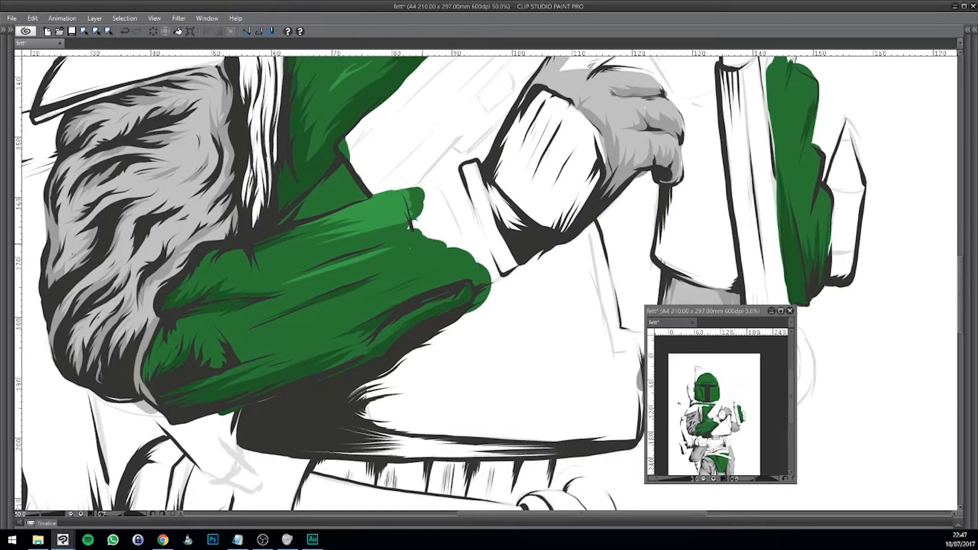
scroll(356, 240, down, 1)
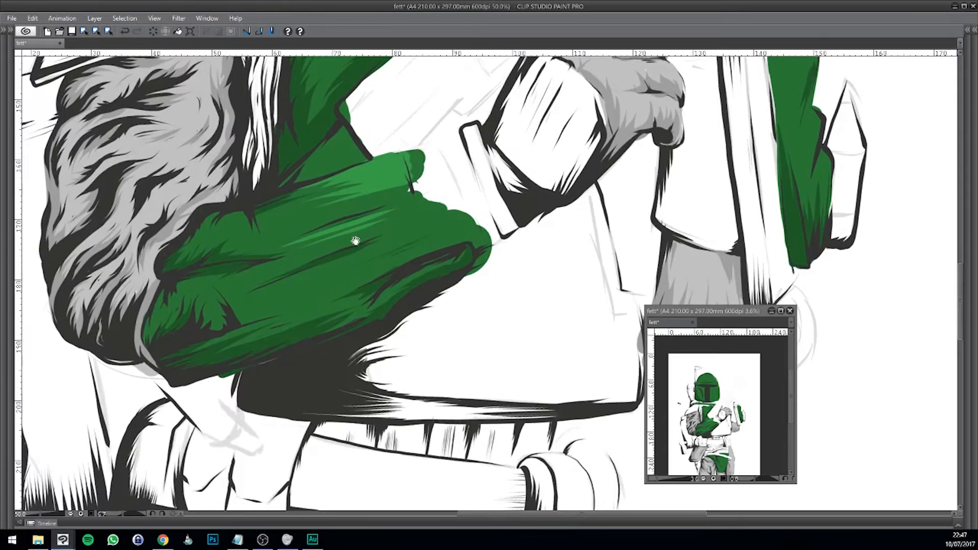
drag(289, 292, 415, 239)
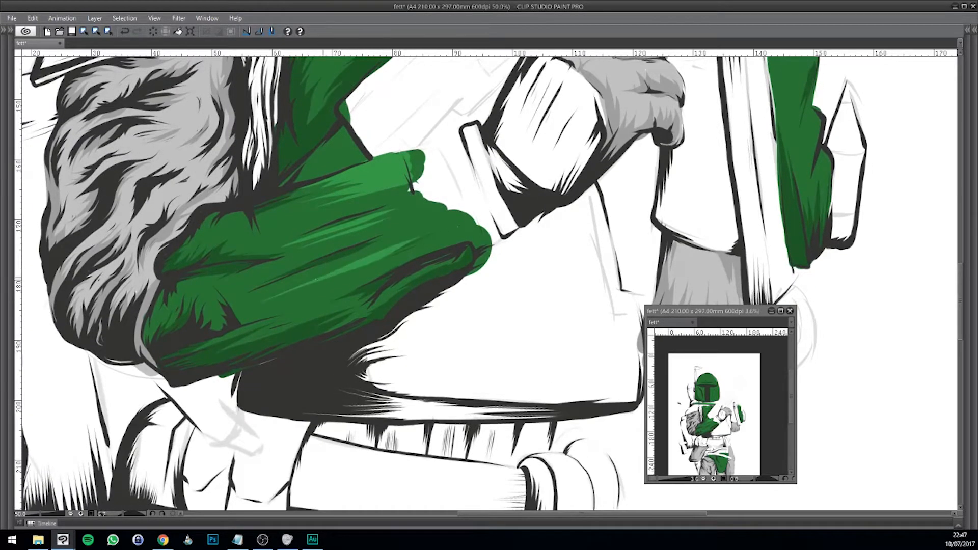
drag(288, 287, 388, 250)
Paint light green highlights on the folds of the green sleeve near the elbow, beside the grey fur.
drag(322, 291, 300, 346)
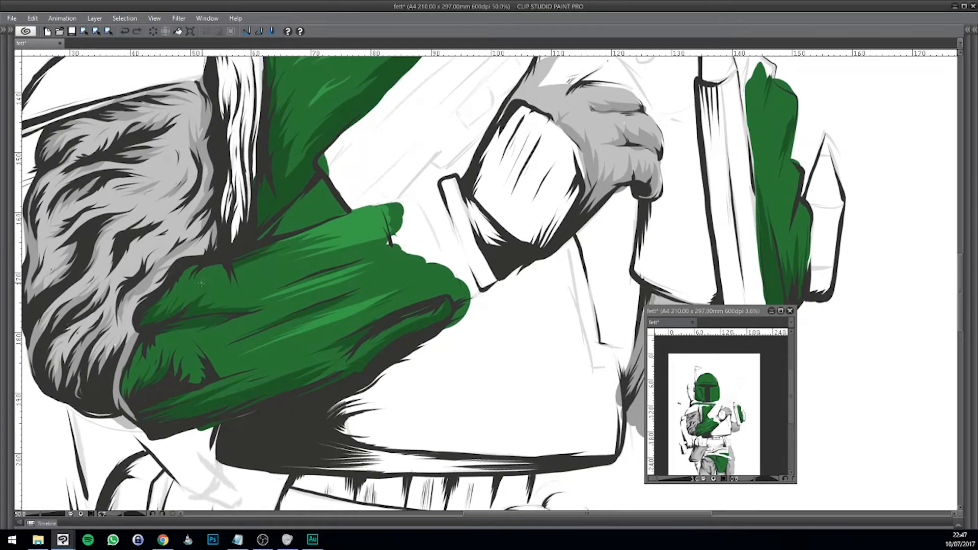
drag(196, 290, 204, 269)
drag(295, 297, 339, 287)
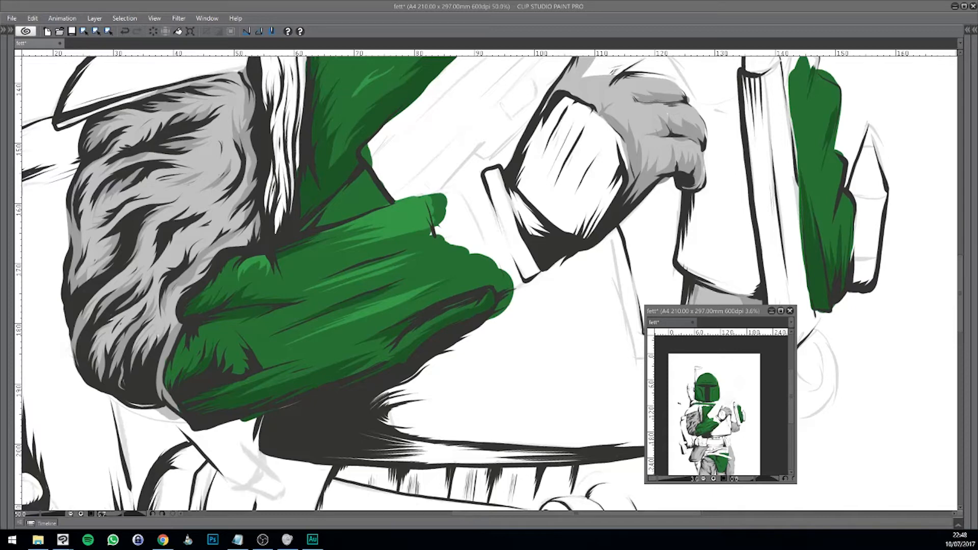
click(421, 178)
drag(441, 338, 529, 271)
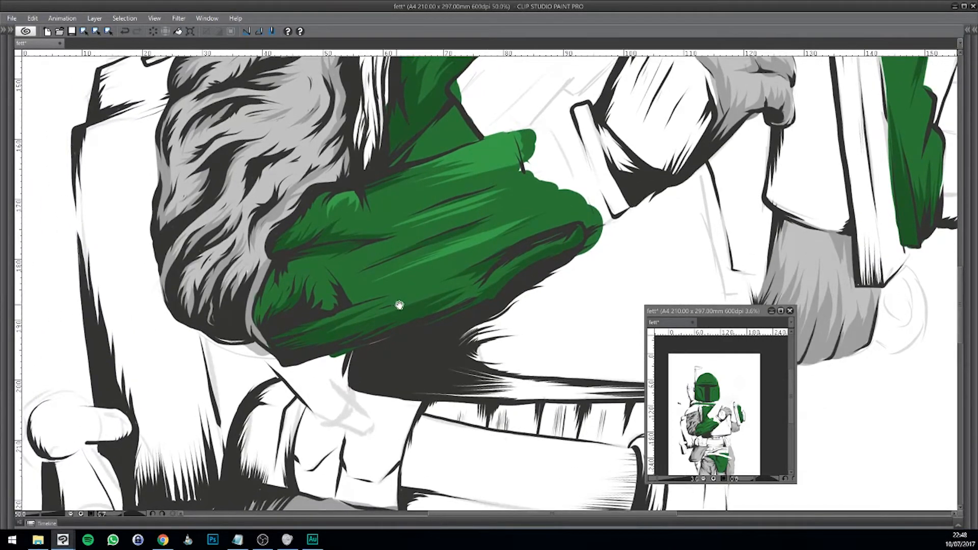
Paint small light green highlights around the dark crease at the lower elbow end of the green forearm.
mouse_move(366, 273)
mouse_down()
mouse_move(363, 253)
mouse_move(303, 292)
mouse_move(312, 280)
mouse_up()
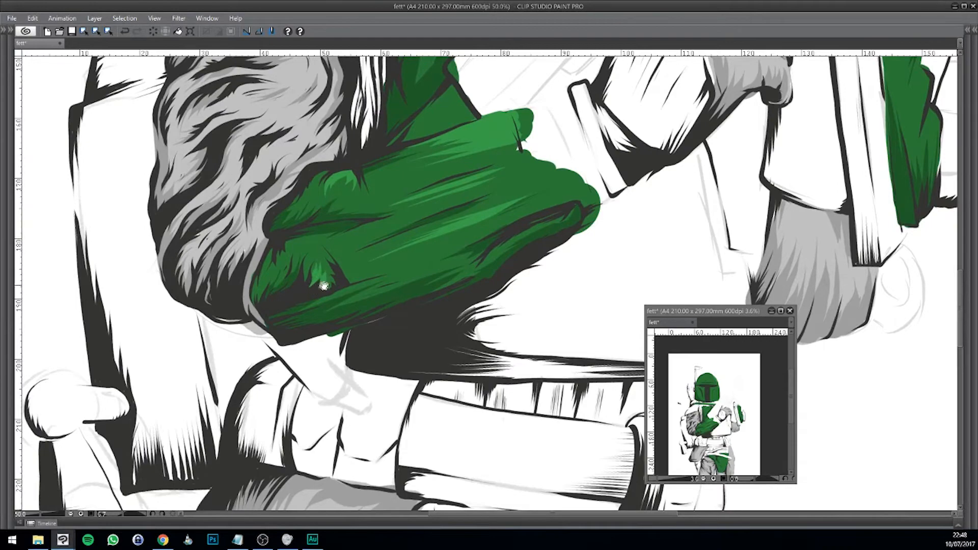
drag(382, 282, 345, 289)
drag(420, 276, 288, 315)
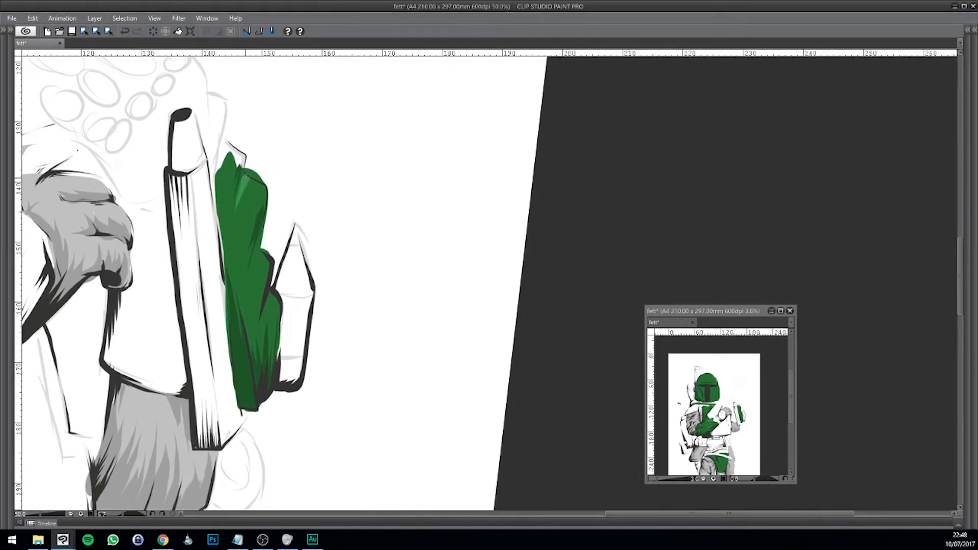
Paint tapered light green highlight streaks on the uppermost fold of the green section on the other arm.
mouse_move(242, 209)
mouse_down()
mouse_move(249, 181)
mouse_move(235, 240)
mouse_move(251, 185)
mouse_up()
drag(245, 219, 264, 184)
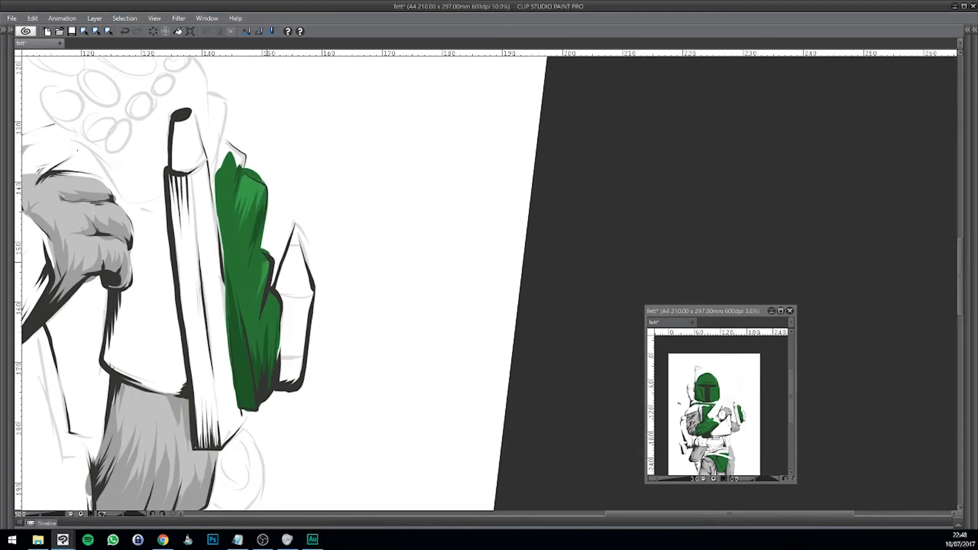
Straighten the rotated canvas to upright and bring the whole figure into view to check the green highlights.
scroll(215, 284, down, 2)
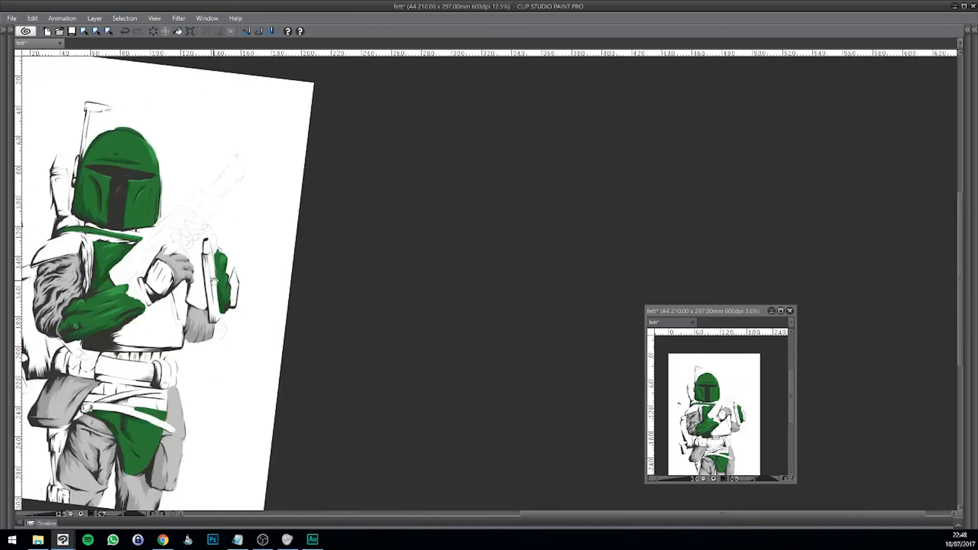
drag(273, 383, 393, 403)
key(shift+space)
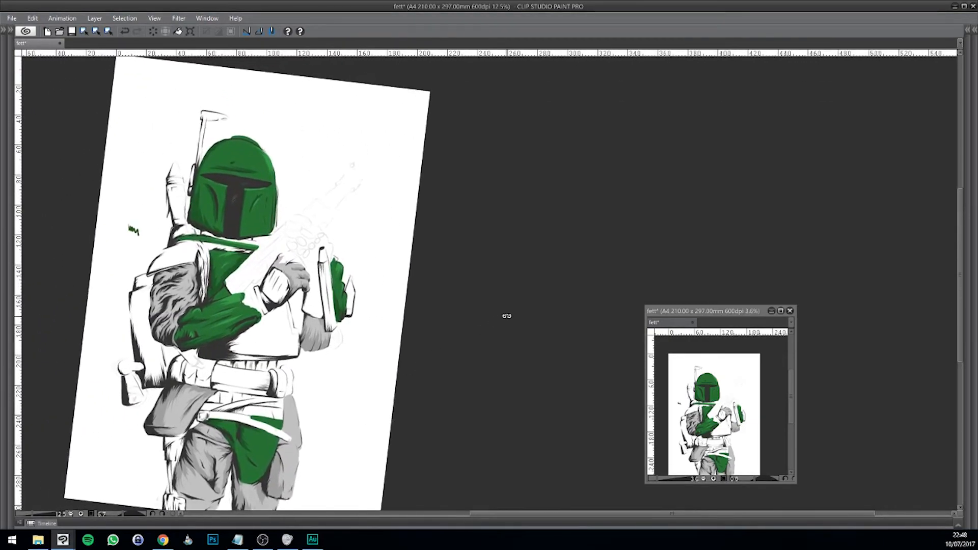
drag(507, 316, 552, 334)
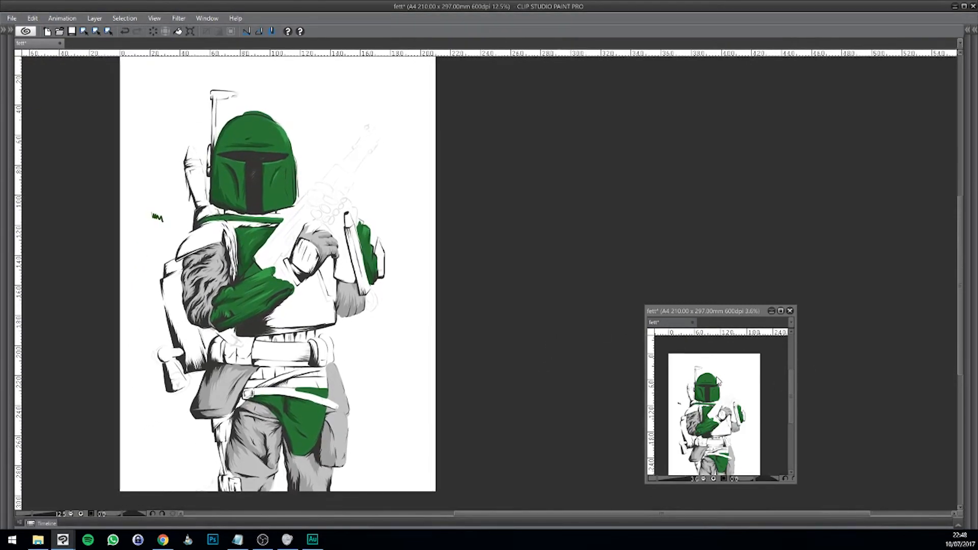
drag(530, 383, 551, 391)
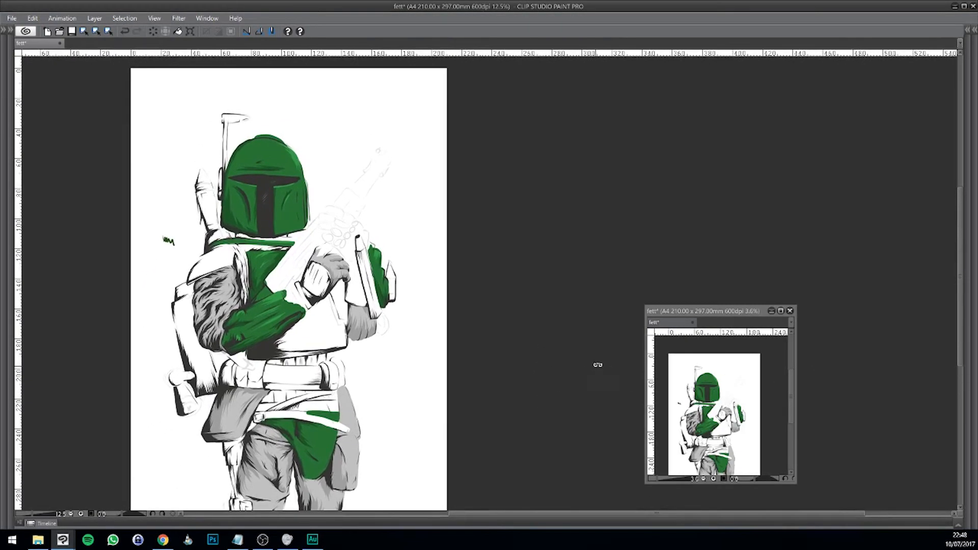